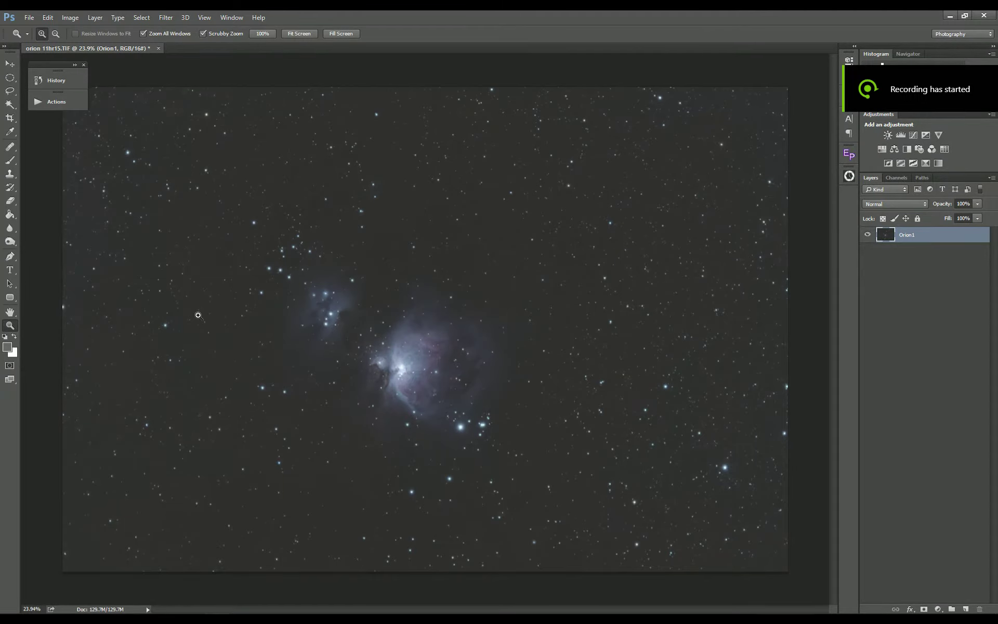
# Zoom the Orion image to 100% and pan to the bloated star cluster above the nebula
pyautogui.scroll(3, 250, 284)
pyautogui.scroll(2, 260, 286)
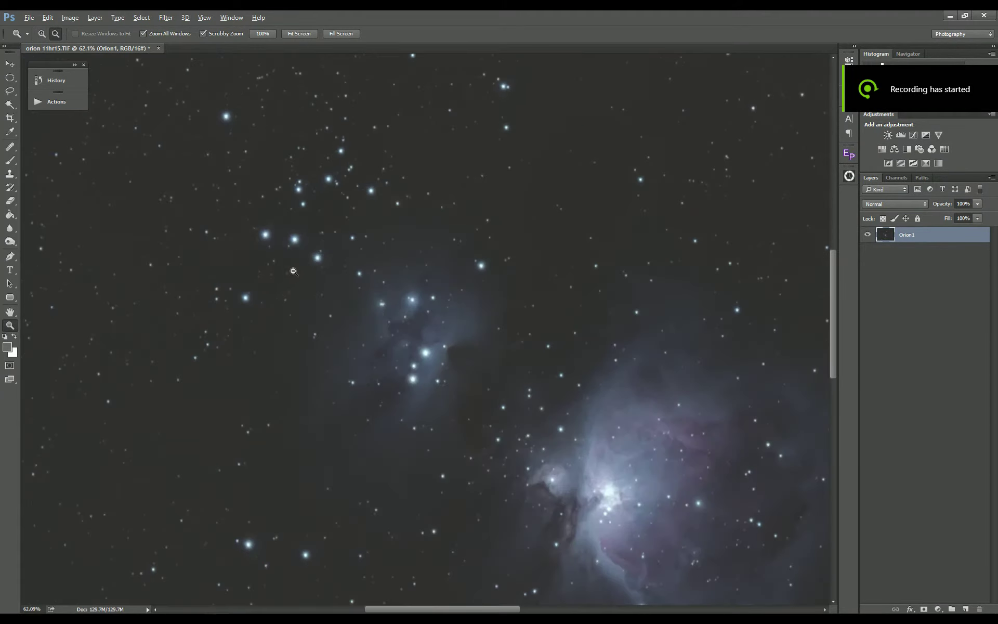
pyautogui.scroll(1, 278, 240)
pyautogui.rightClick(278, 239)
pyautogui.click(323, 253)
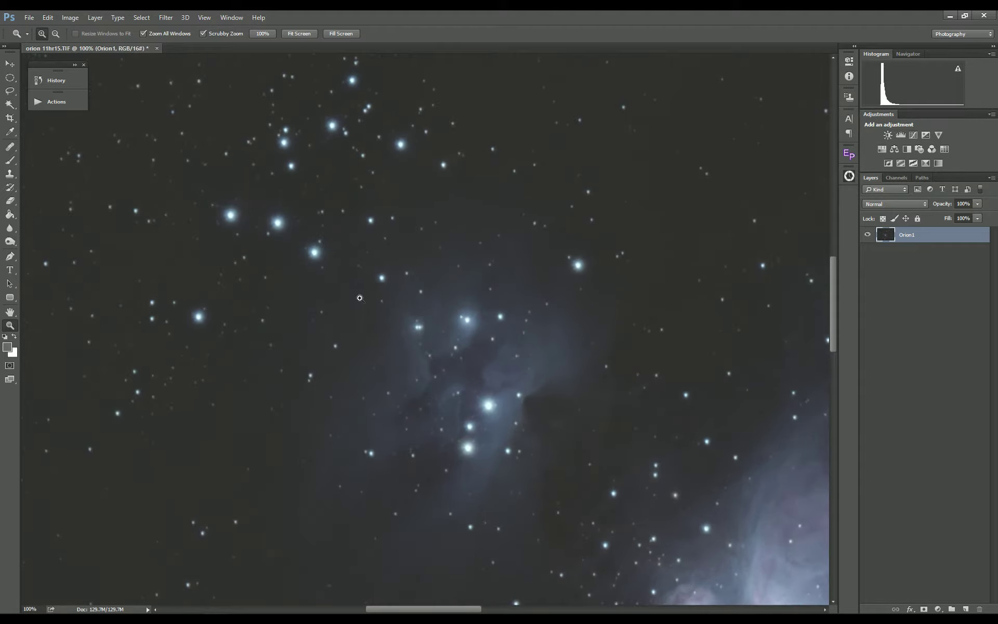
pyautogui.moveTo(323, 260); pyautogui.dragTo(384, 338)
pyautogui.moveTo(438, 364)
pyautogui.mouseDown()
pyautogui.moveTo(382, 473)
pyautogui.moveTo(444, 381)
pyautogui.mouseUp()
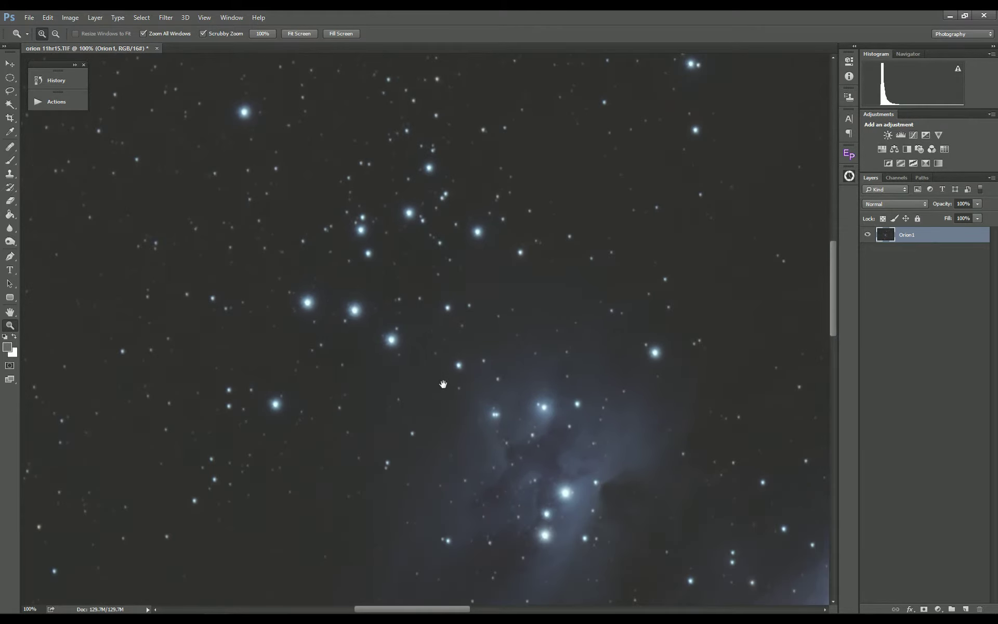
# Run the Star Tools actions Star Reduction Special, then Reduce Star Bloating 1
pyautogui.click(62, 104)
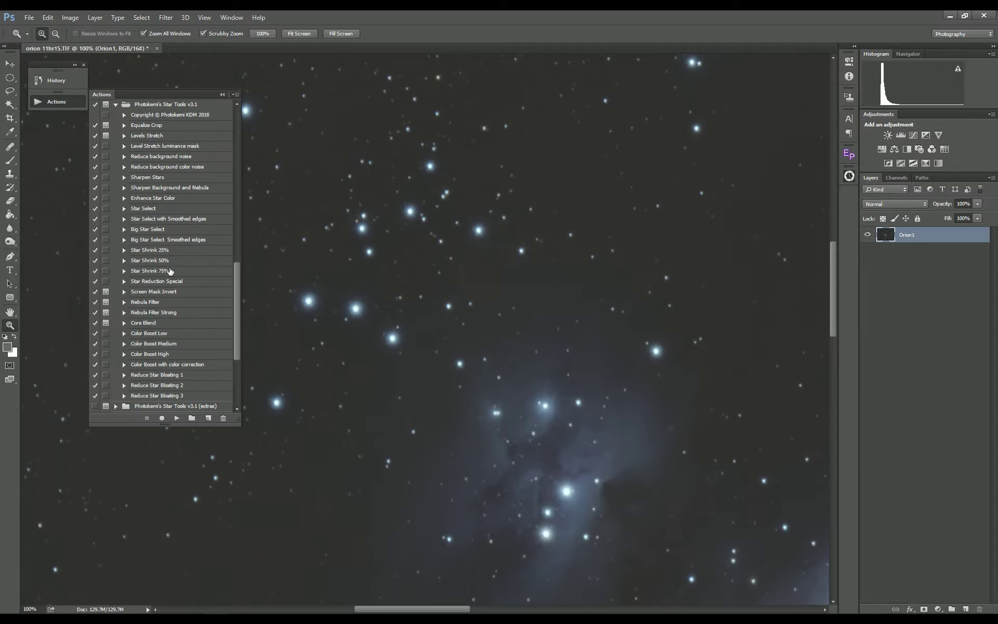
pyautogui.click(170, 283)
pyautogui.click(177, 417)
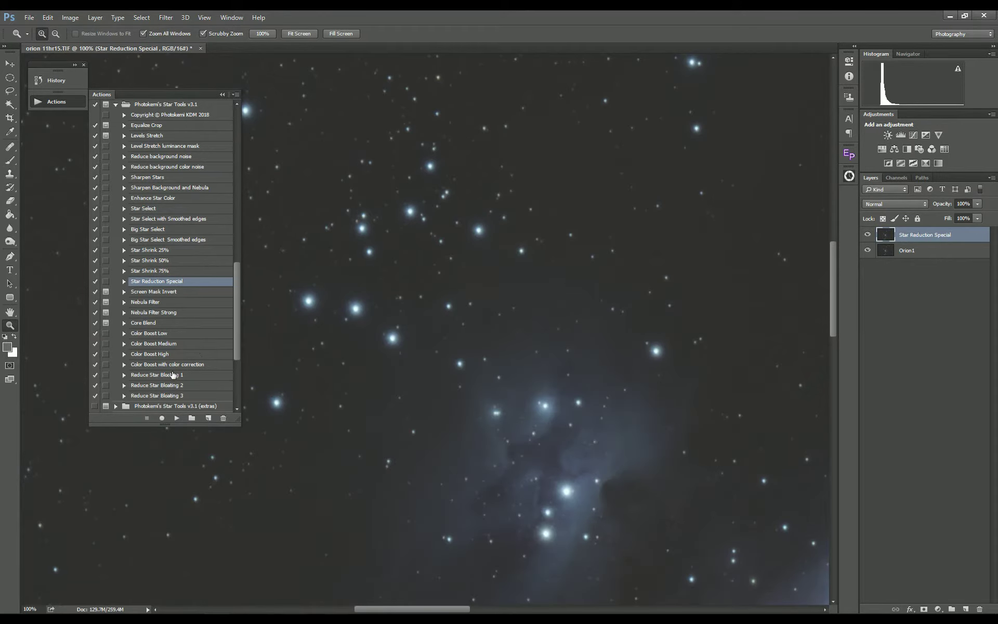
pyautogui.click(173, 375)
pyautogui.click(178, 418)
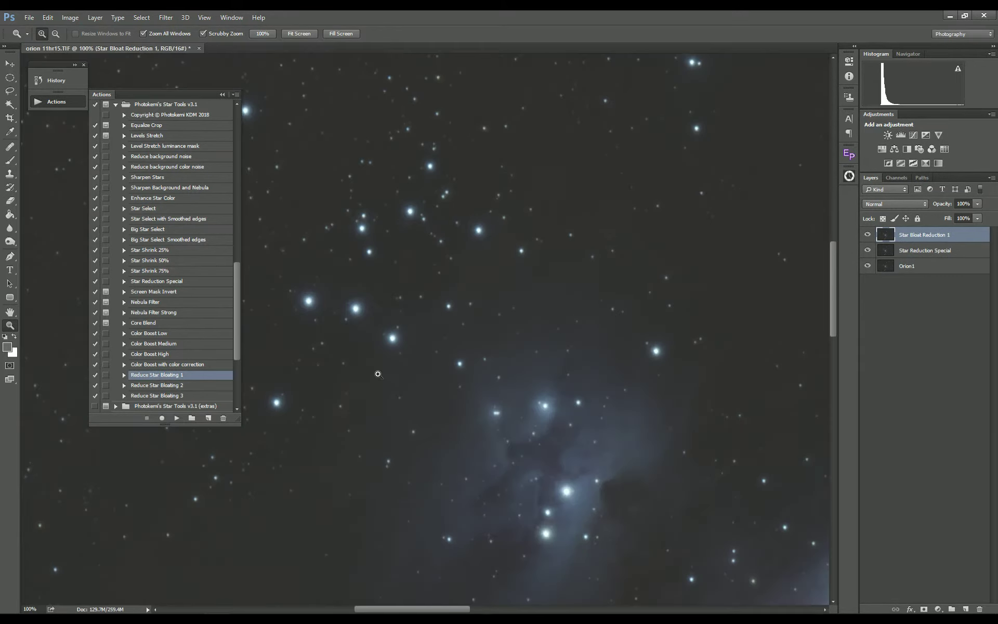
# Hide Star Bloat Reduction 1 and run Reduce Star Bloating 2 on the Star Reduction Special layer
pyautogui.click(867, 234)
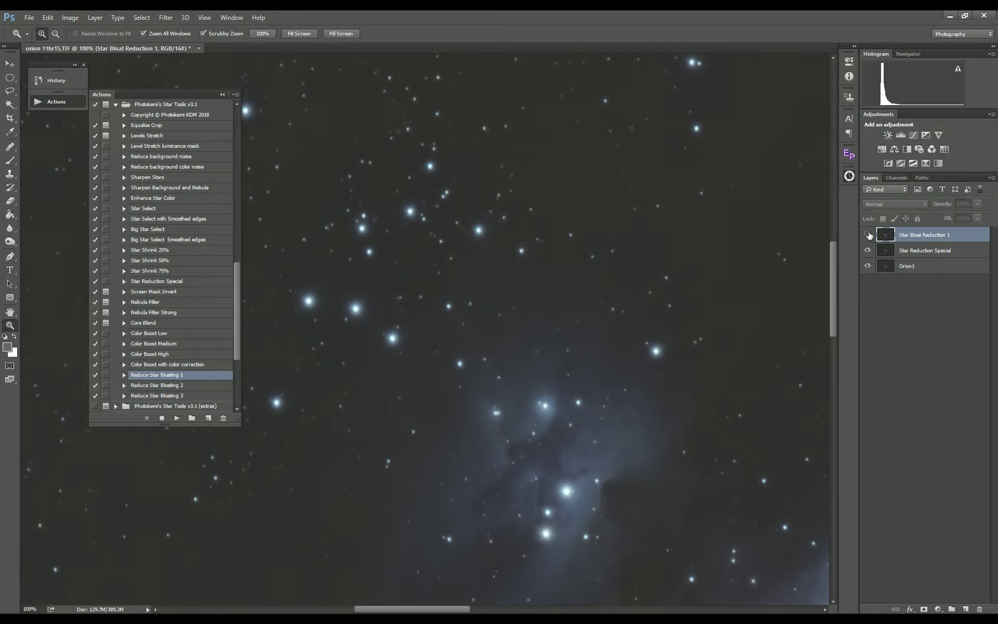
pyautogui.click(868, 235)
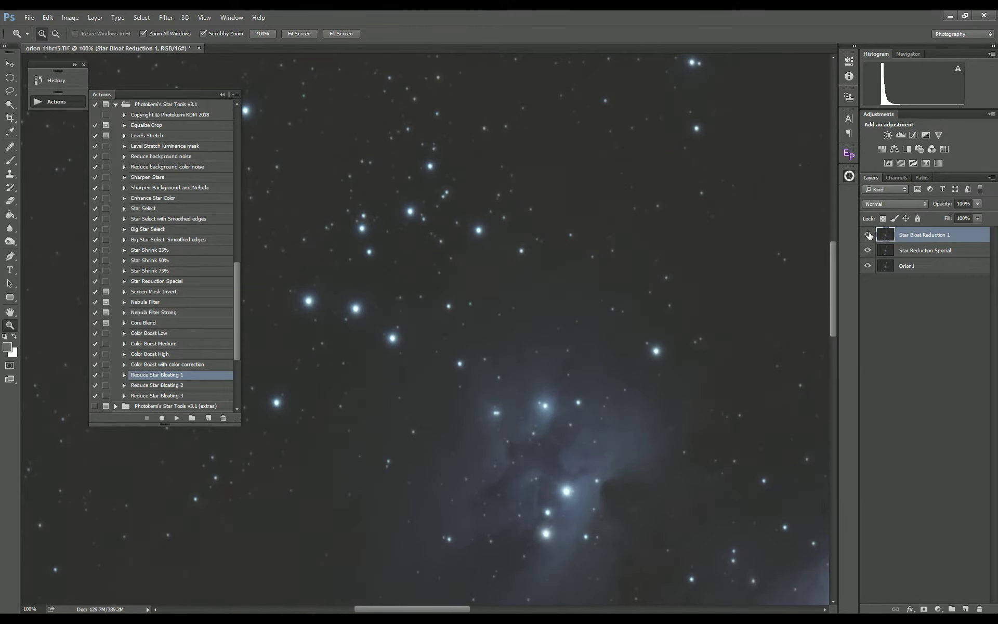
pyautogui.click(868, 235)
pyautogui.click(890, 251)
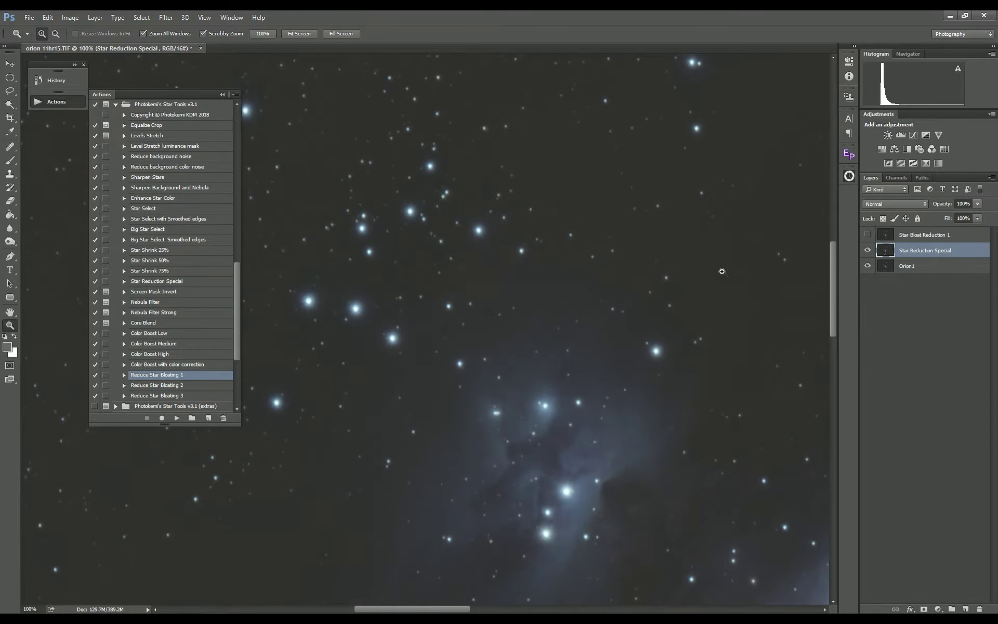
pyautogui.click(188, 385)
pyautogui.click(177, 418)
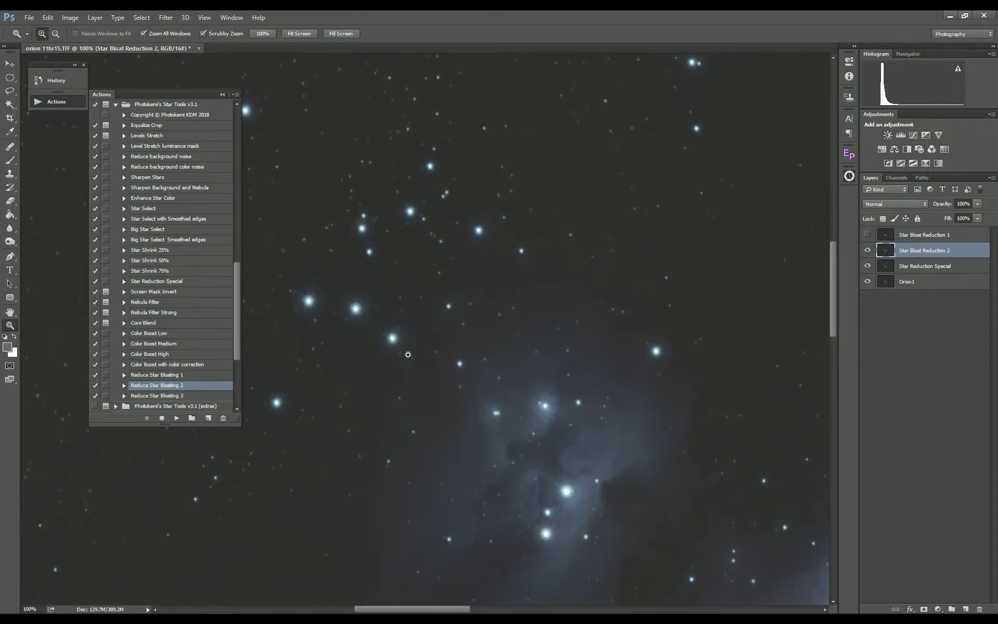
# Compare Star Bloat Reduction 2 on and off, then show and select Star Bloat Reduction 1
pyautogui.click(868, 251)
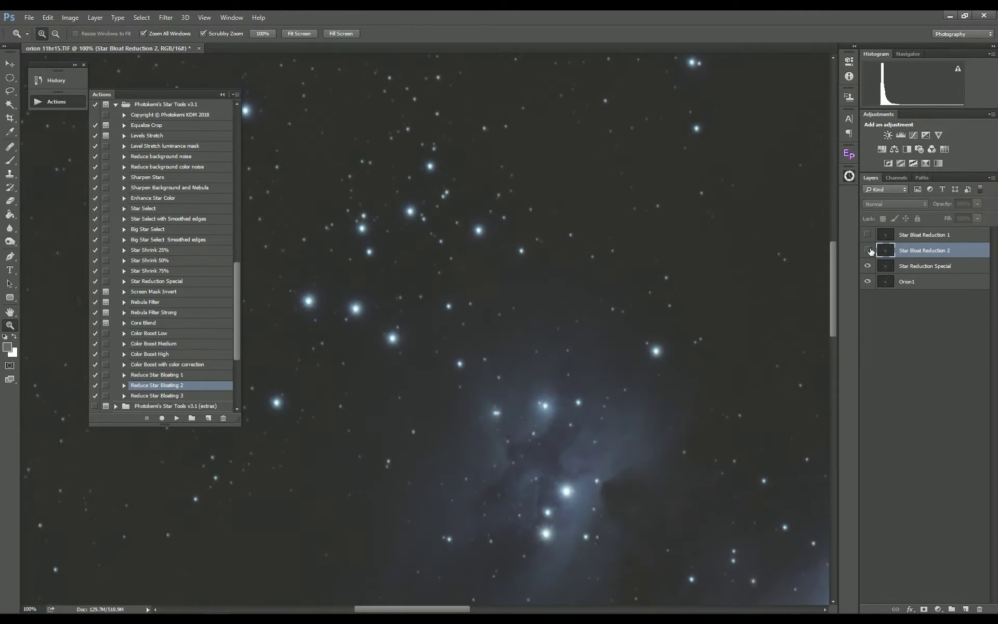
pyautogui.click(868, 250)
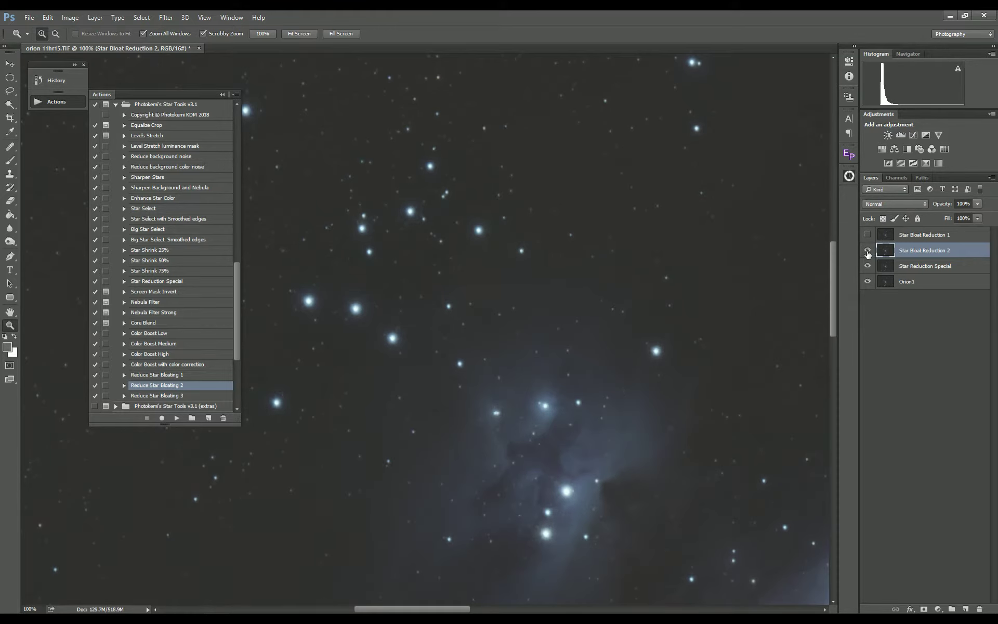
pyautogui.click(867, 234)
pyautogui.click(885, 237)
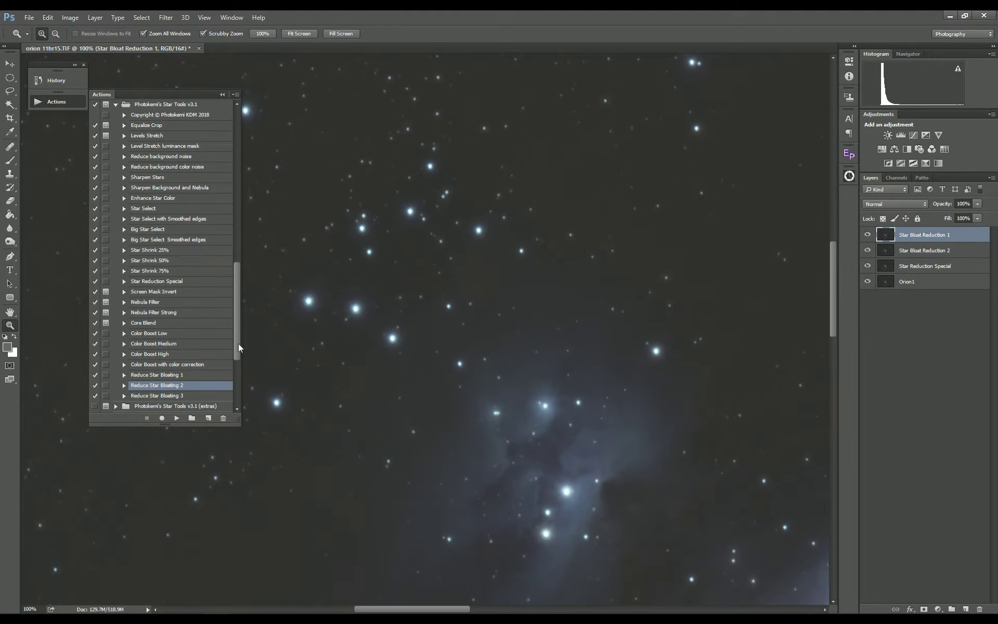
# Select the big stars with Big Star Select Smoothed edges and compare Star Bloat Reduction 1 on/off
pyautogui.click(182, 240)
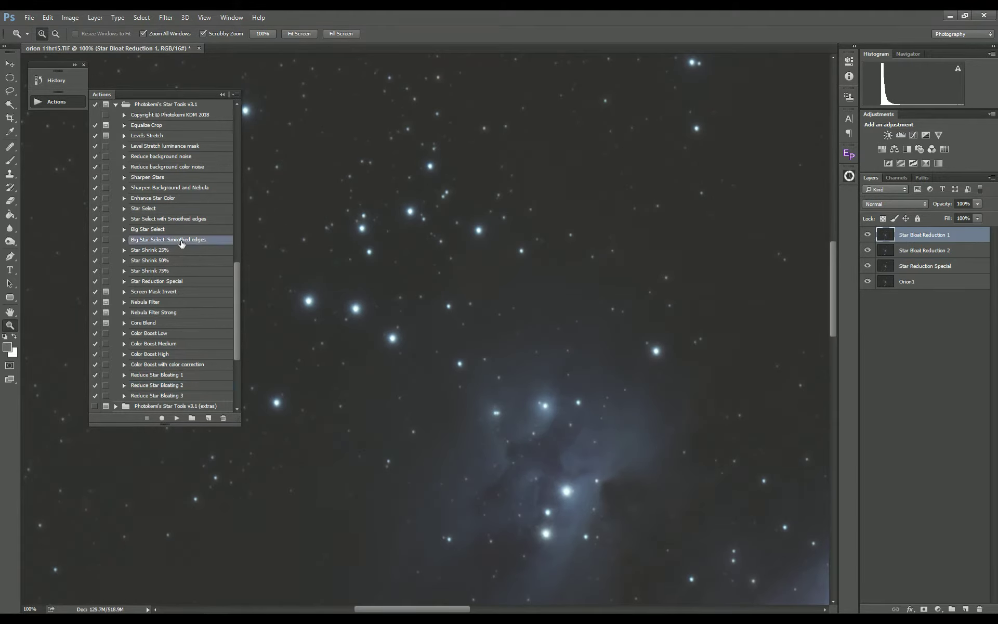
pyautogui.click(176, 418)
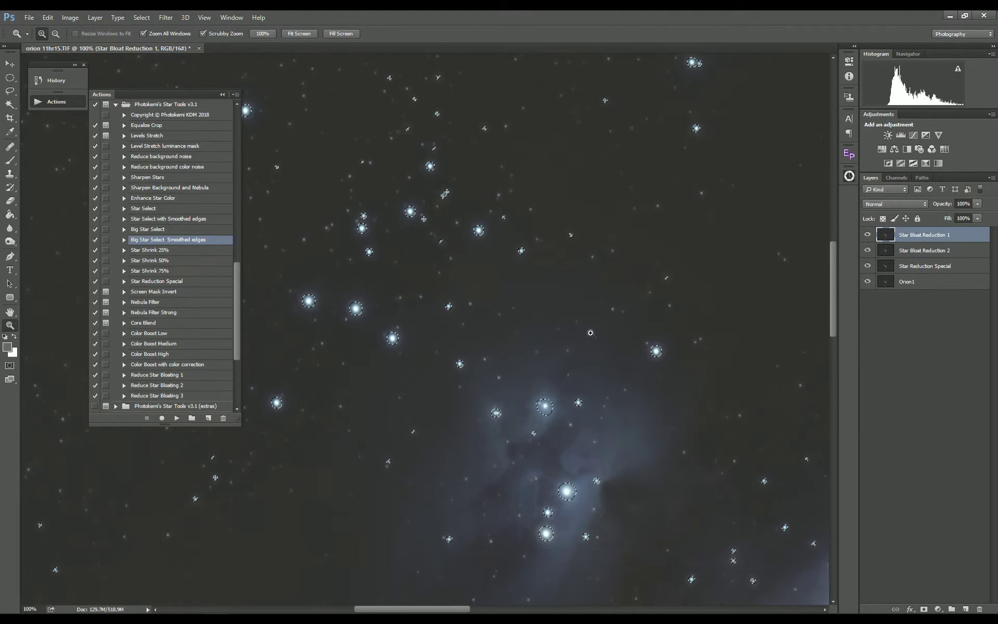
pyautogui.click(868, 237)
pyautogui.click(867, 236)
pyautogui.click(867, 236)
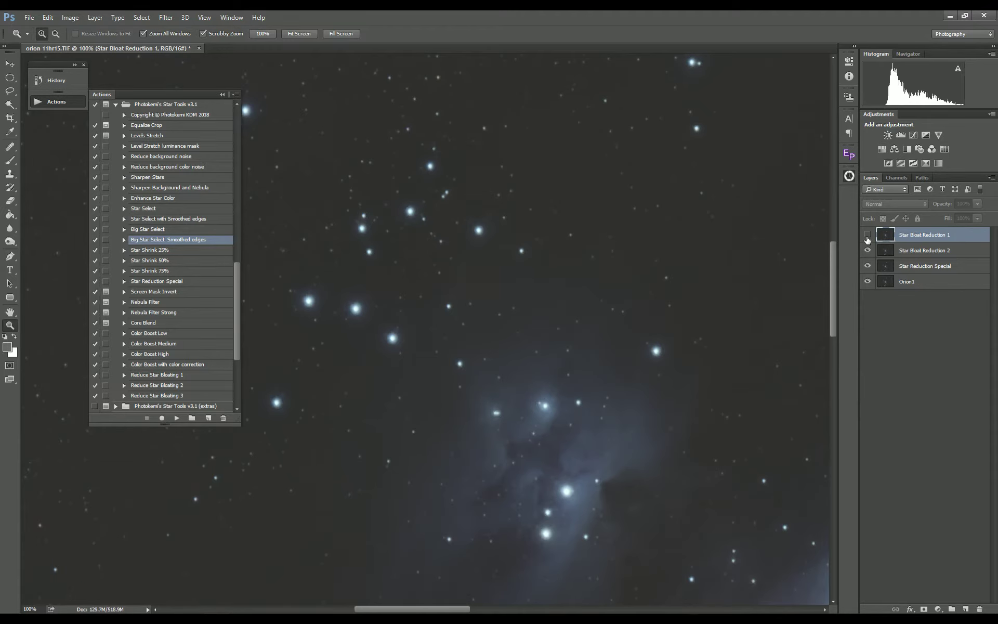
pyautogui.click(867, 237)
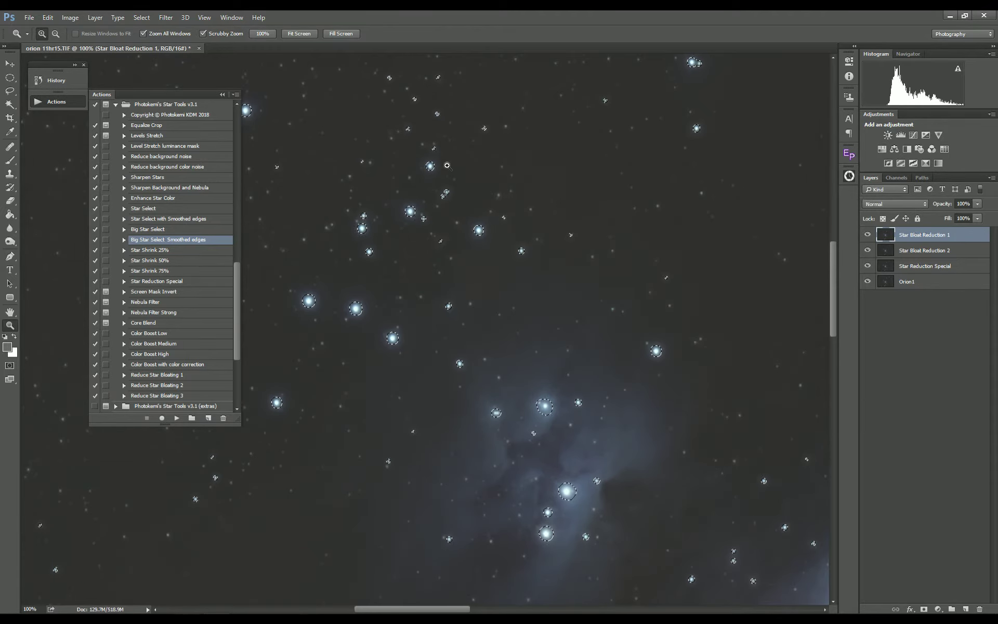
# Feather the star selection by 1 pixel and use it as Star Bloat Reduction 1's layer mask
pyautogui.click(150, 17)
pyautogui.moveTo(148, 152)
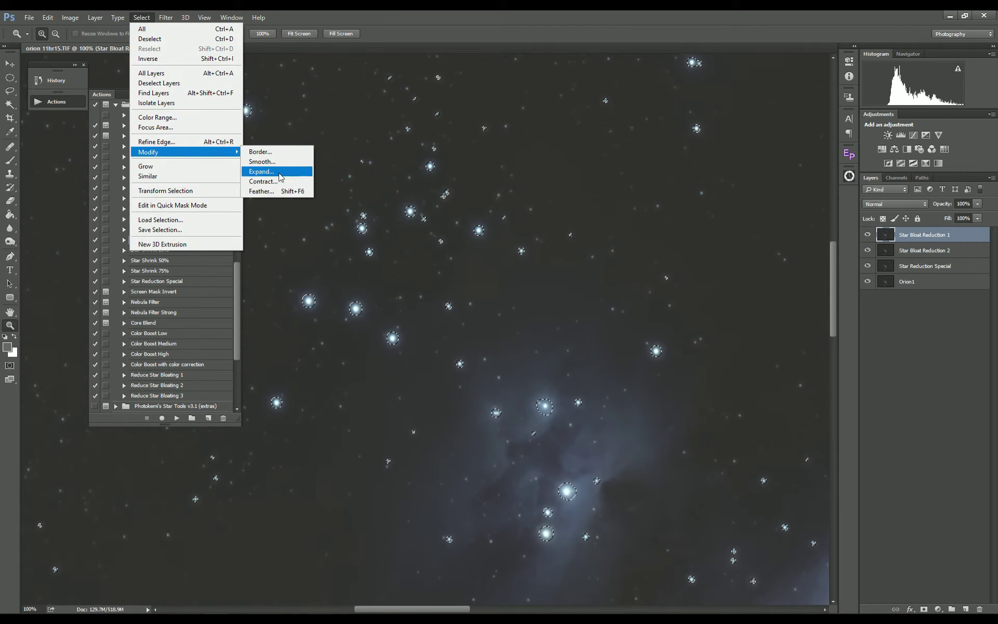
pyautogui.click(279, 191)
pyautogui.write('1')
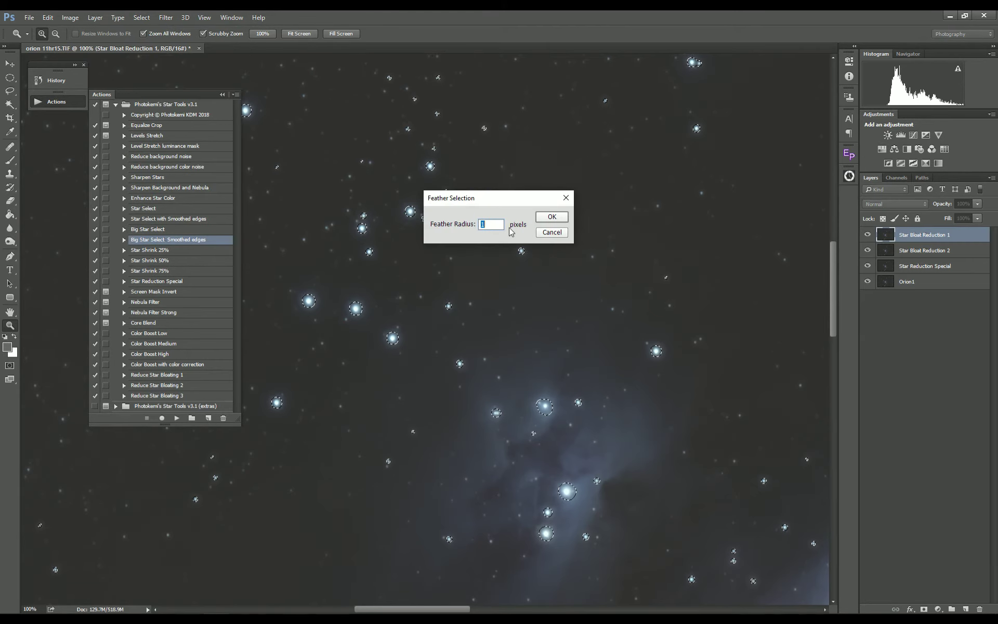
pyautogui.click(551, 216)
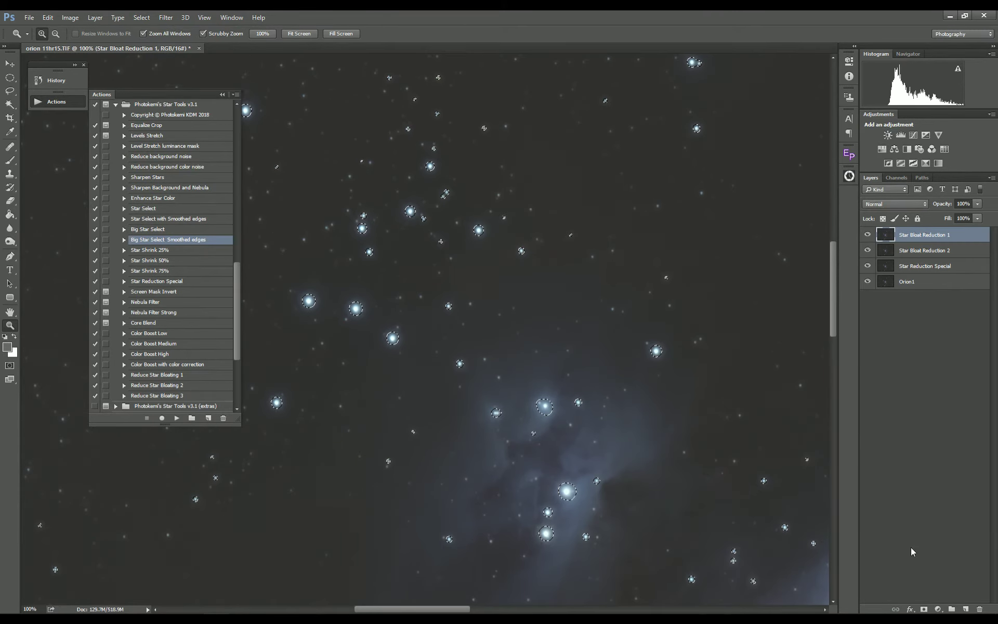
pyautogui.click(925, 609)
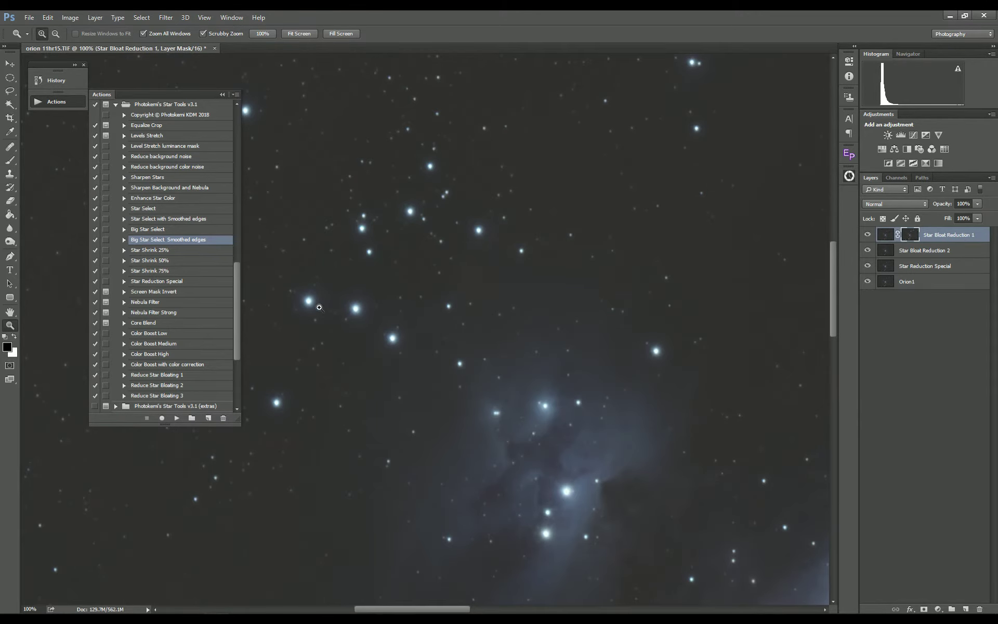
pyautogui.moveTo(319, 307); pyautogui.dragTo(356, 320)
pyautogui.press('alt')
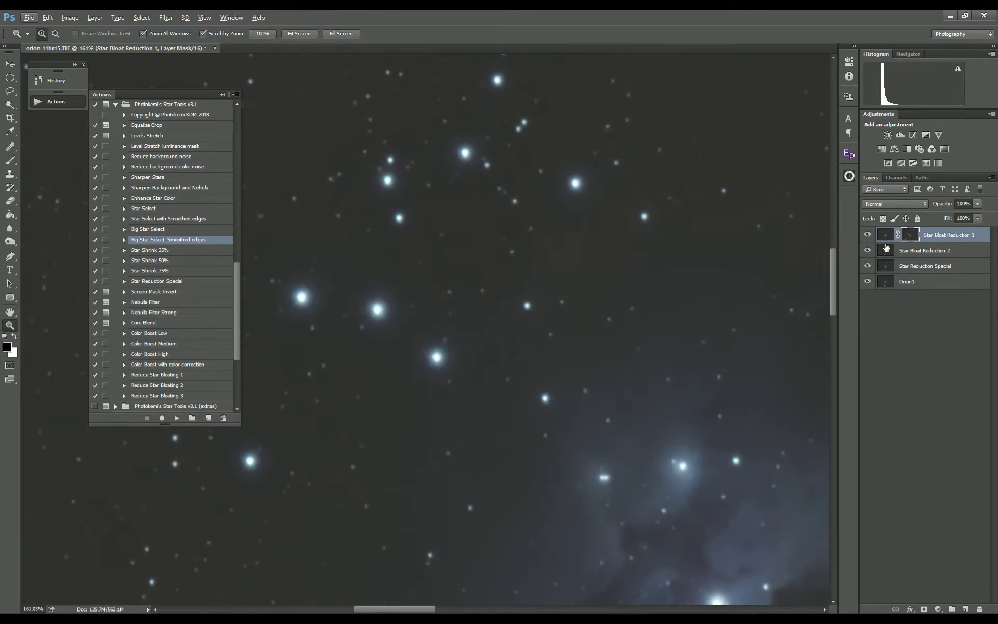
# Merge Star Bloat Reduction 2 into masked Reduction 1, compare it, and select Reduce Star Bloating 3
pyautogui.click(886, 235)
pyautogui.keyDown('shift'); pyautogui.click(931, 257); pyautogui.keyUp('shift')
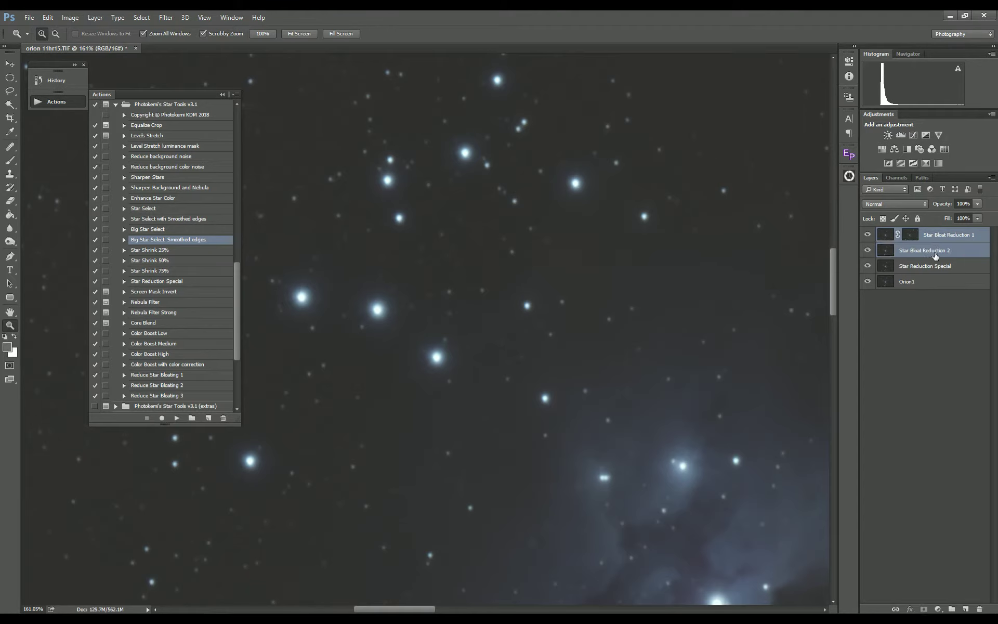
pyautogui.rightClick(936, 254)
pyautogui.click(856, 473)
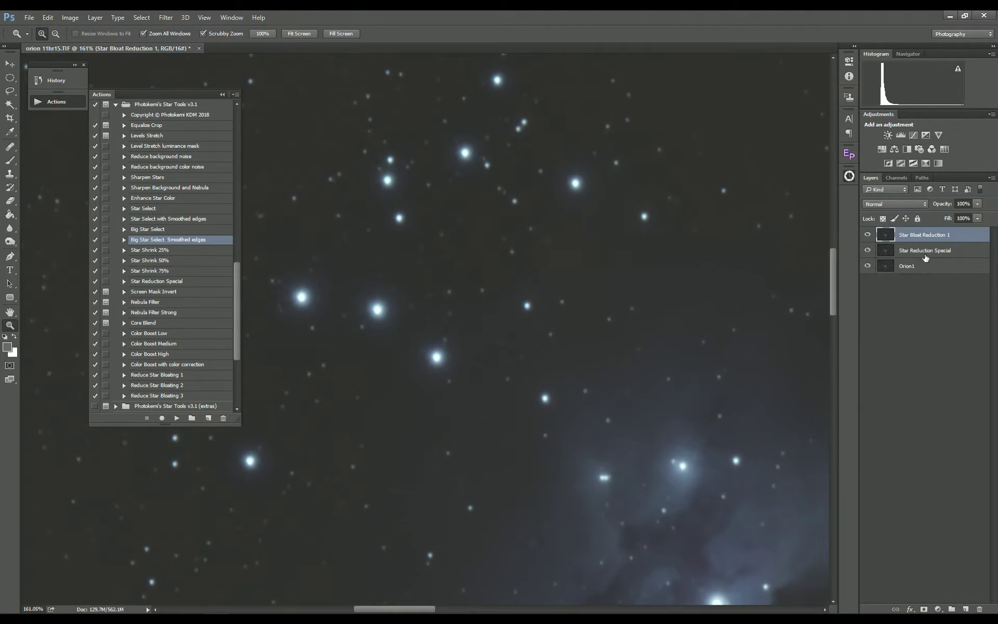
pyautogui.click(867, 236)
pyautogui.click(867, 236)
pyautogui.click(172, 395)
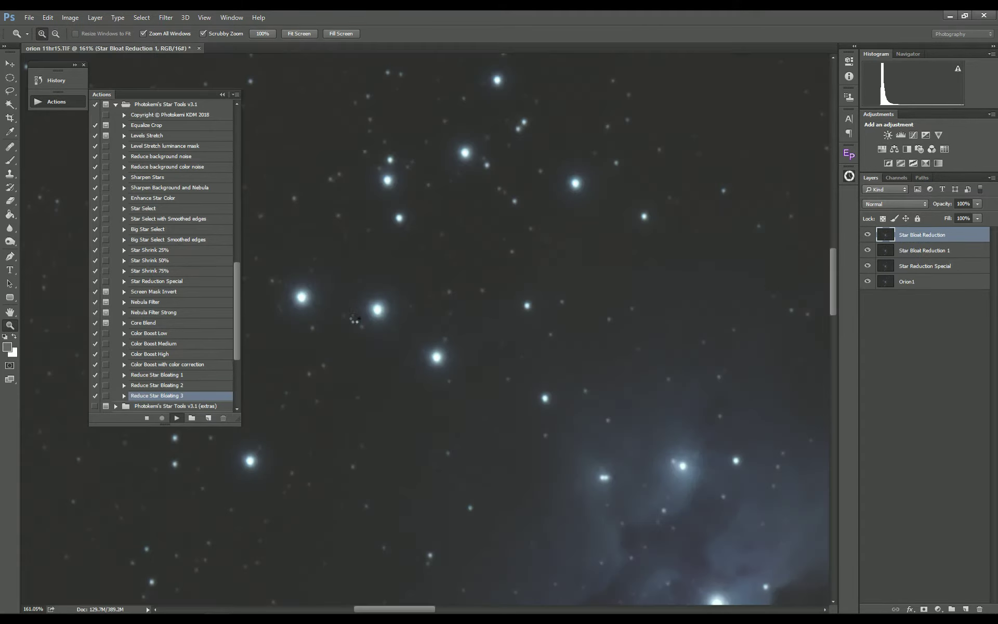
# At 100% view, hide Star Bloat Reduction 1 and compare Star Bloat Reduction 3 on and off
pyautogui.keyDown('alt'); pyautogui.click(366, 318); pyautogui.keyUp('alt')
pyautogui.rightClick(338, 318)
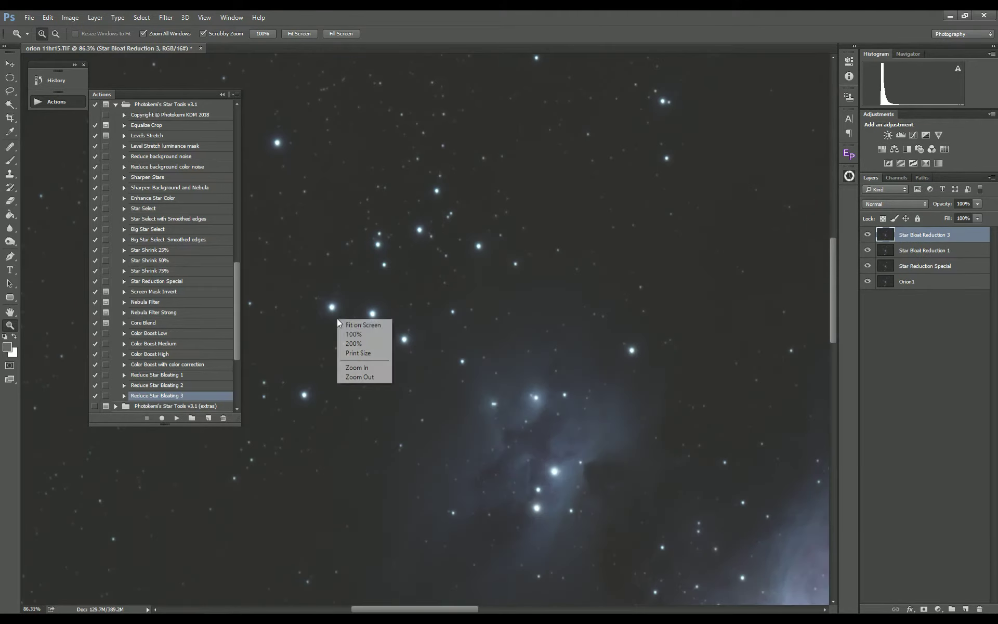
pyautogui.click(371, 346)
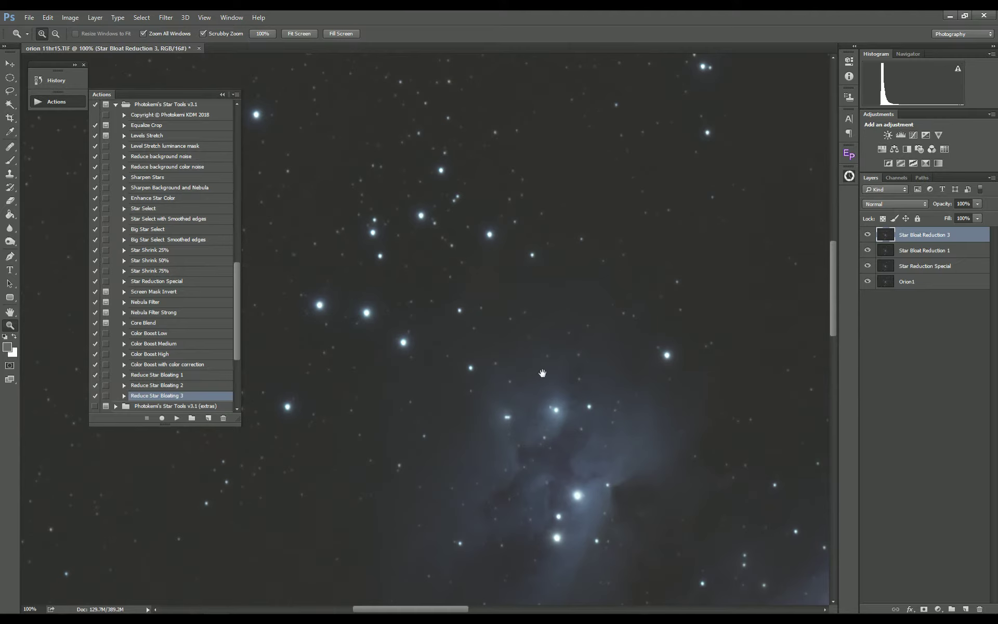
pyautogui.moveTo(543, 373); pyautogui.dragTo(621, 352)
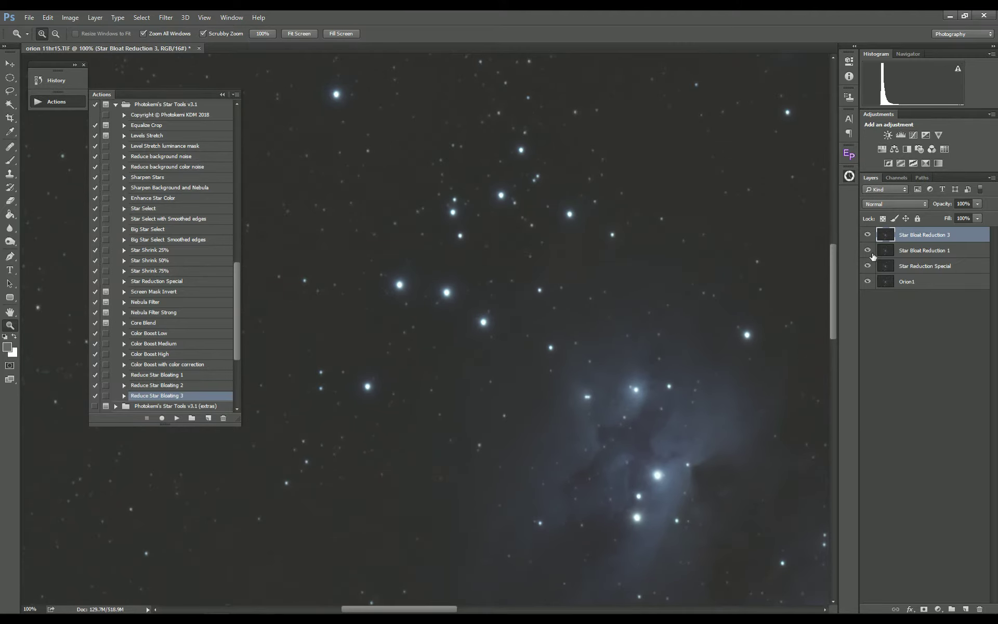
pyautogui.click(867, 235)
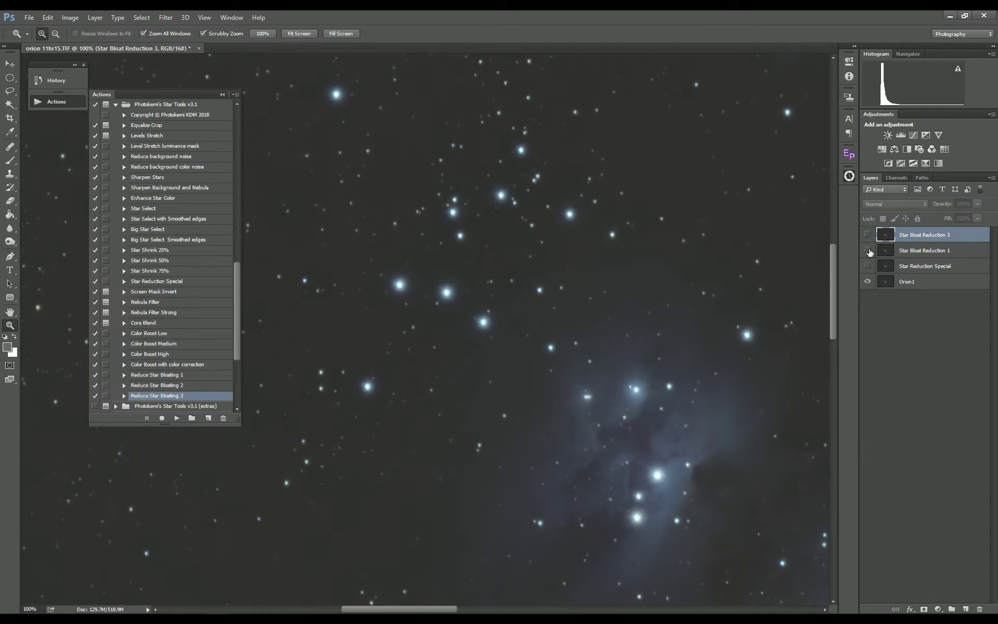
pyautogui.click(867, 250)
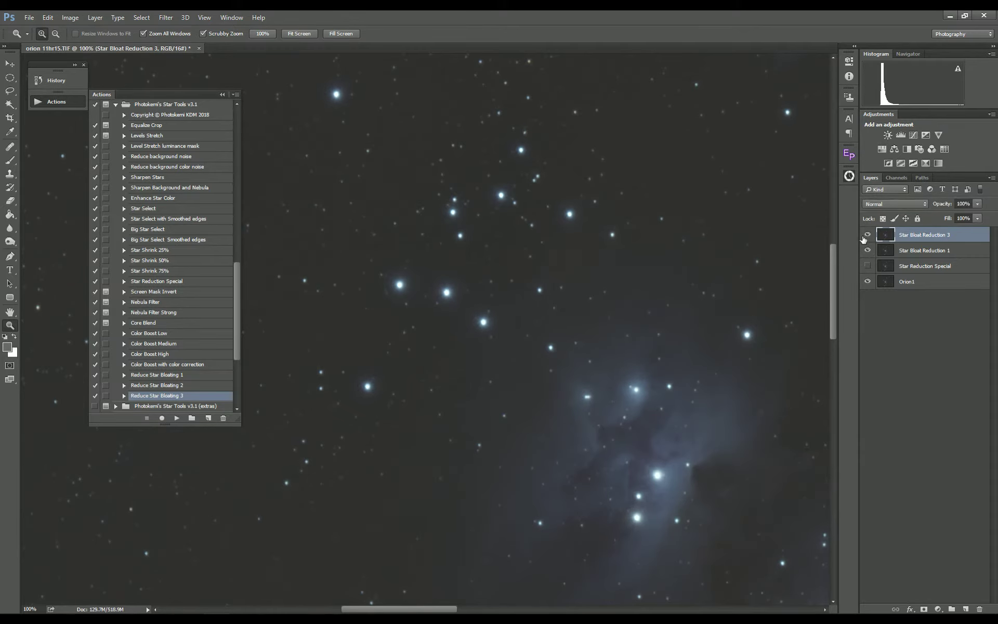
pyautogui.click(868, 249)
pyautogui.click(868, 234)
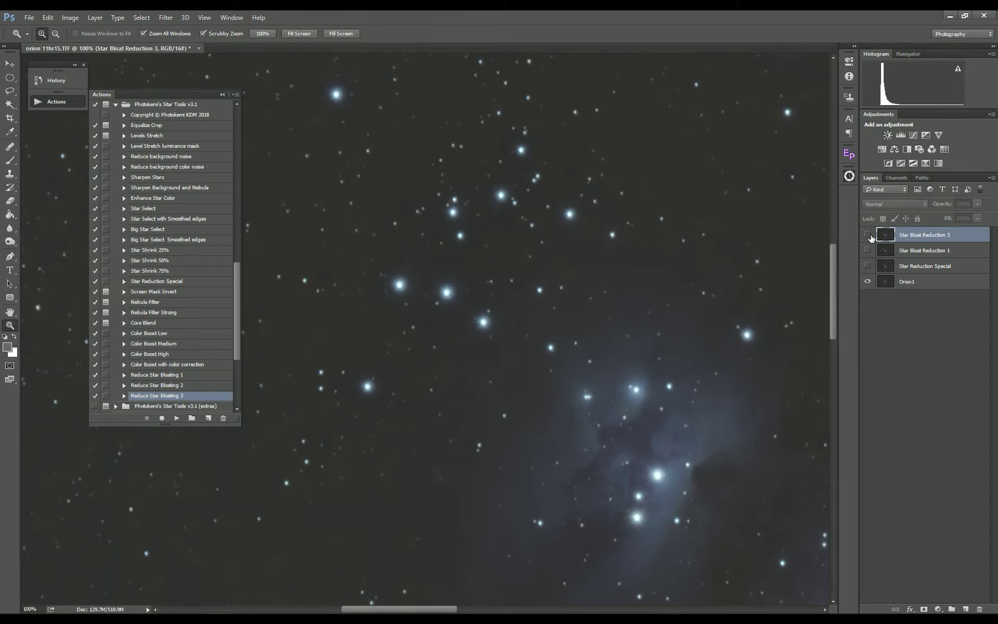
pyautogui.click(868, 235)
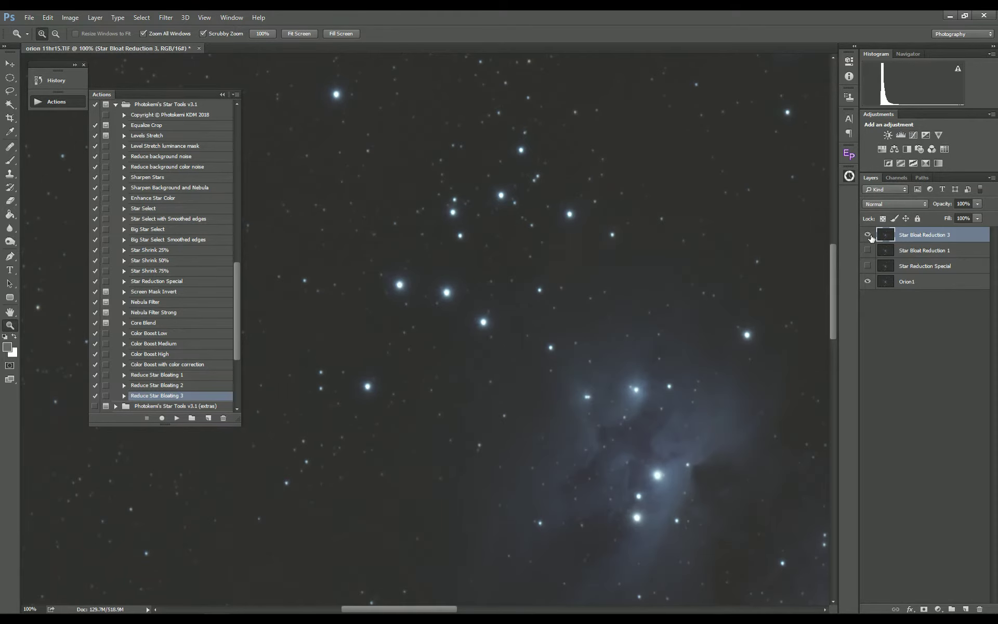
pyautogui.click(868, 235)
pyautogui.click(868, 235)
# Compare Star Bloat Reduction 3 around the nebula and lower star field, then fit the image on screen
pyautogui.moveTo(707, 182); pyautogui.dragTo(655, 182)
pyautogui.moveTo(733, 244); pyautogui.dragTo(548, 171)
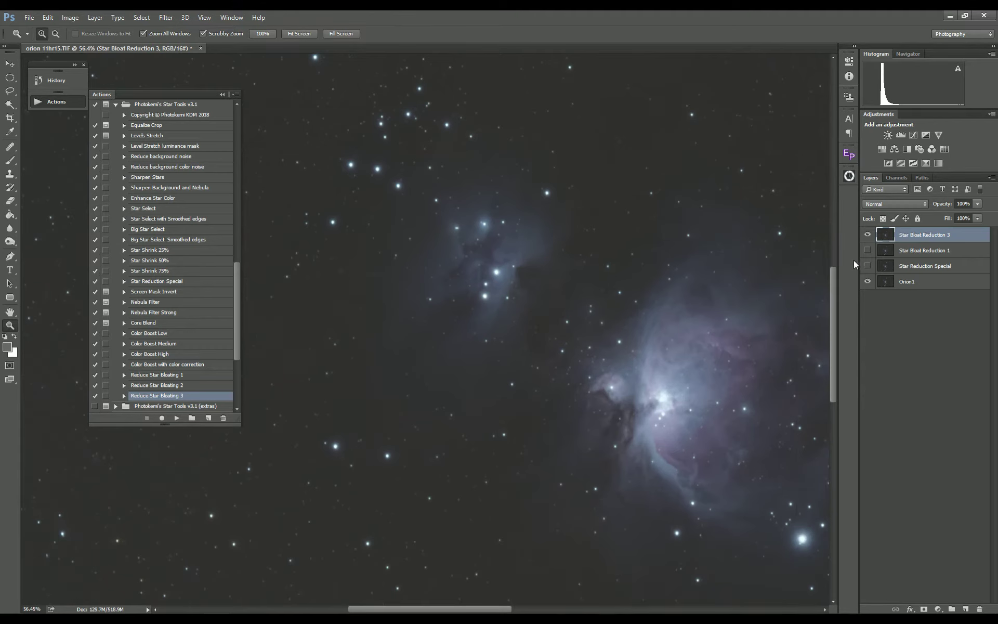
pyautogui.click(867, 235)
pyautogui.click(867, 235)
pyautogui.moveTo(662, 478)
pyautogui.mouseDown()
pyautogui.moveTo(494, 270)
pyautogui.moveTo(374, 190)
pyautogui.mouseUp()
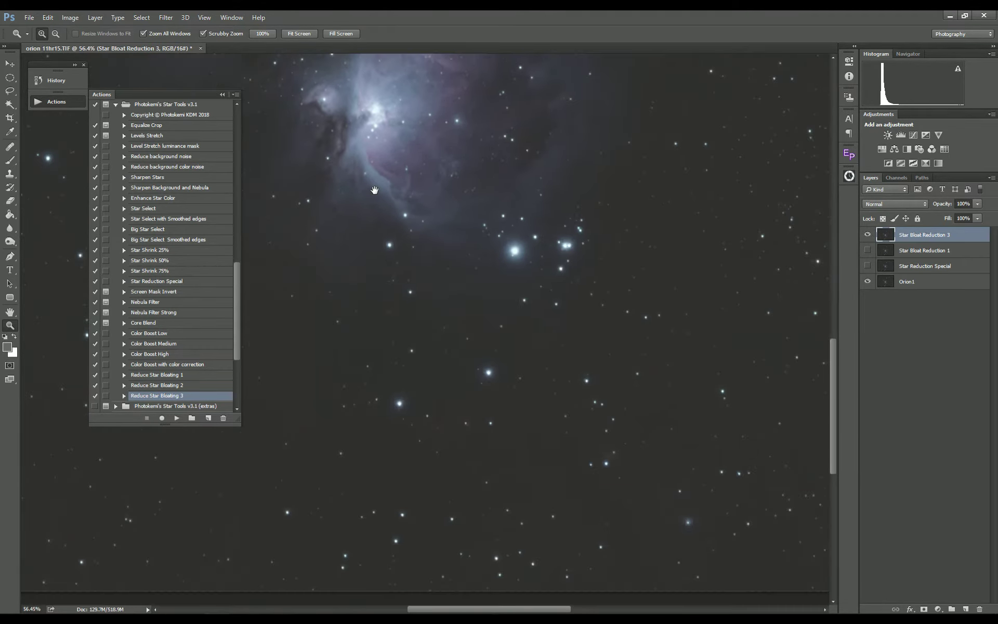
pyautogui.moveTo(473, 407); pyautogui.dragTo(484, 413)
pyautogui.press('alt')
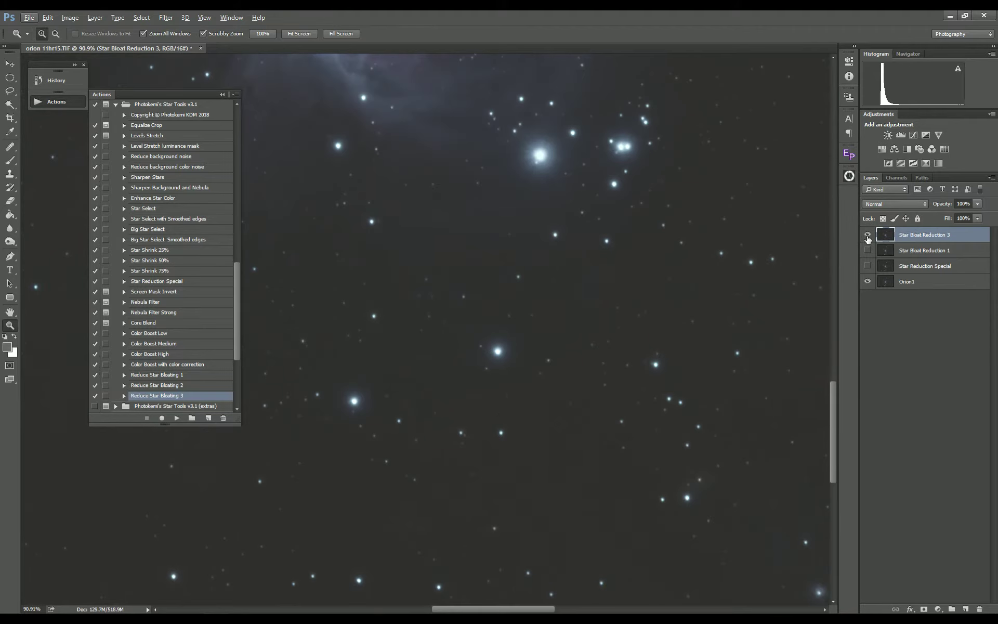
pyautogui.click(868, 235)
pyautogui.press('alt')
pyautogui.hotkey('ctrl', '0')
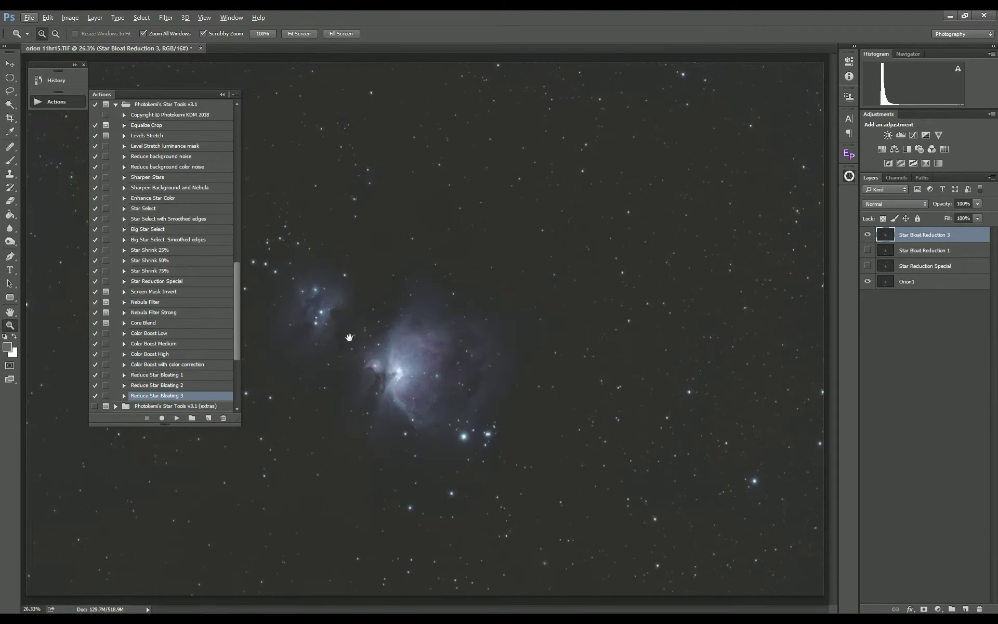
pyautogui.press('alt')
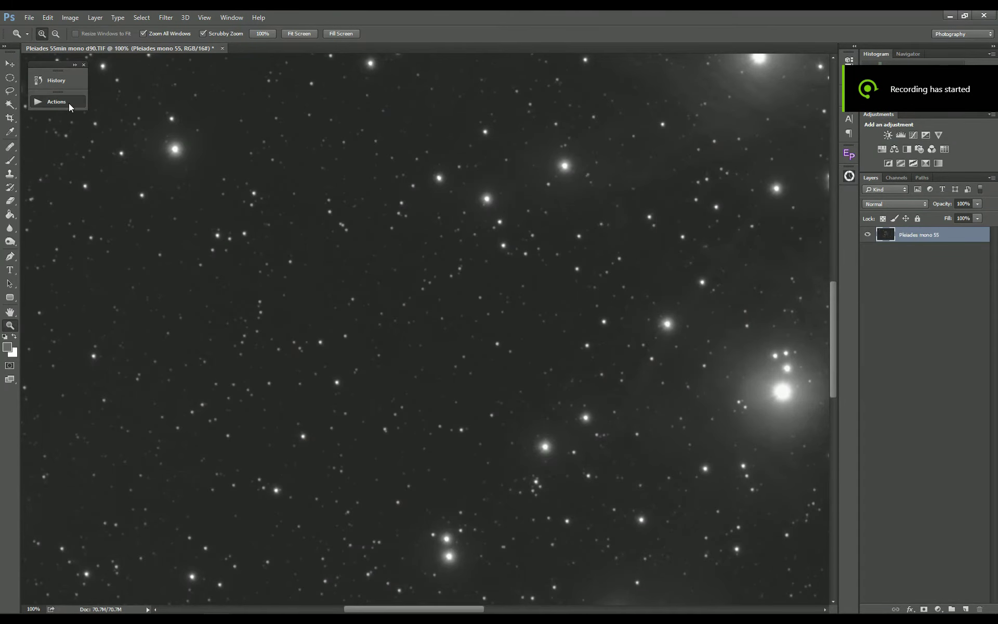
# Expand the Star Tools action list and select Star Reduction Special
pyautogui.click(68, 103)
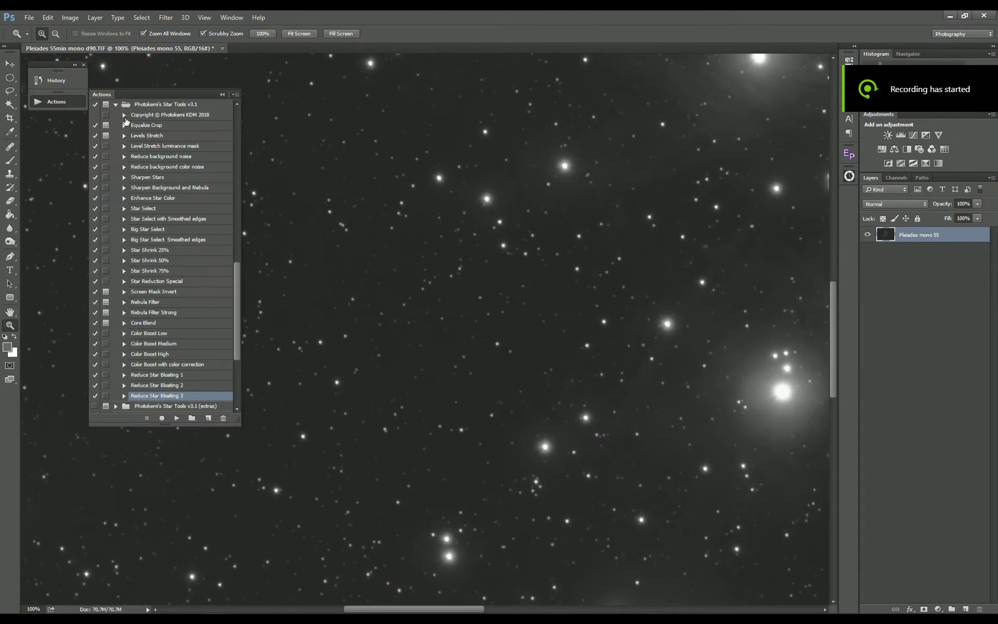
pyautogui.click(161, 242)
# Run Star Reduction Special on the Pleiades image and make its new layer visible
pyautogui.click(170, 280)
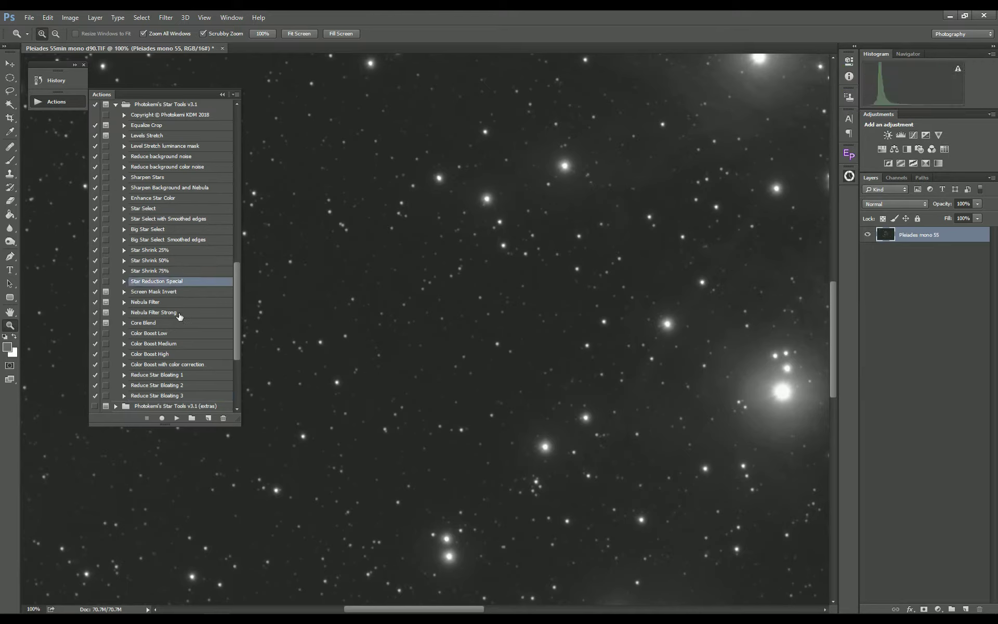
pyautogui.click(177, 417)
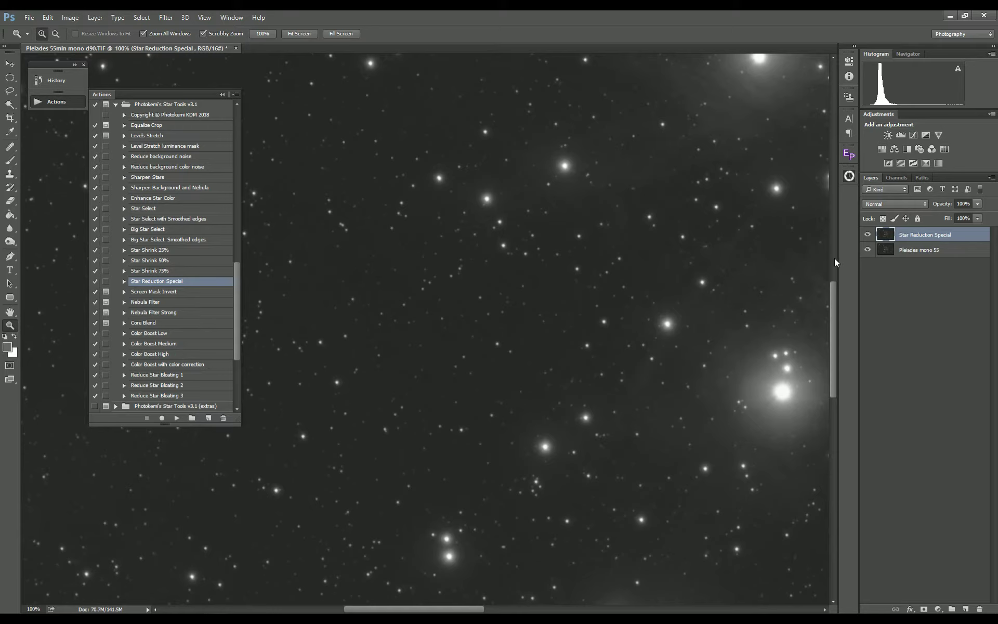
pyautogui.click(867, 235)
# Run Reduce Star Bloating 1, compare its layer on/off, hide it, and select Star Reduction Special
pyautogui.click(156, 376)
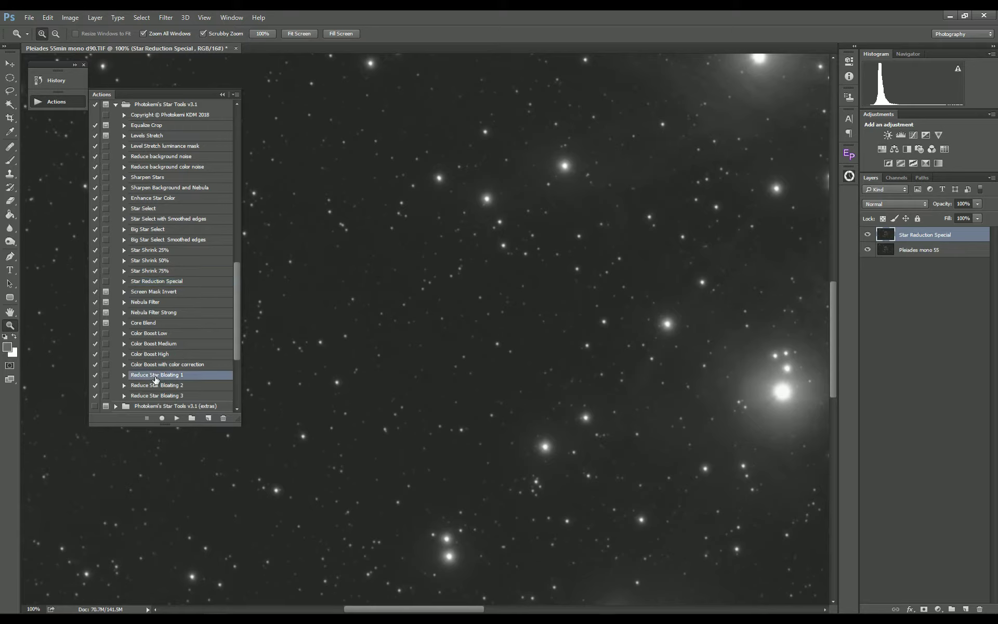
pyautogui.click(177, 418)
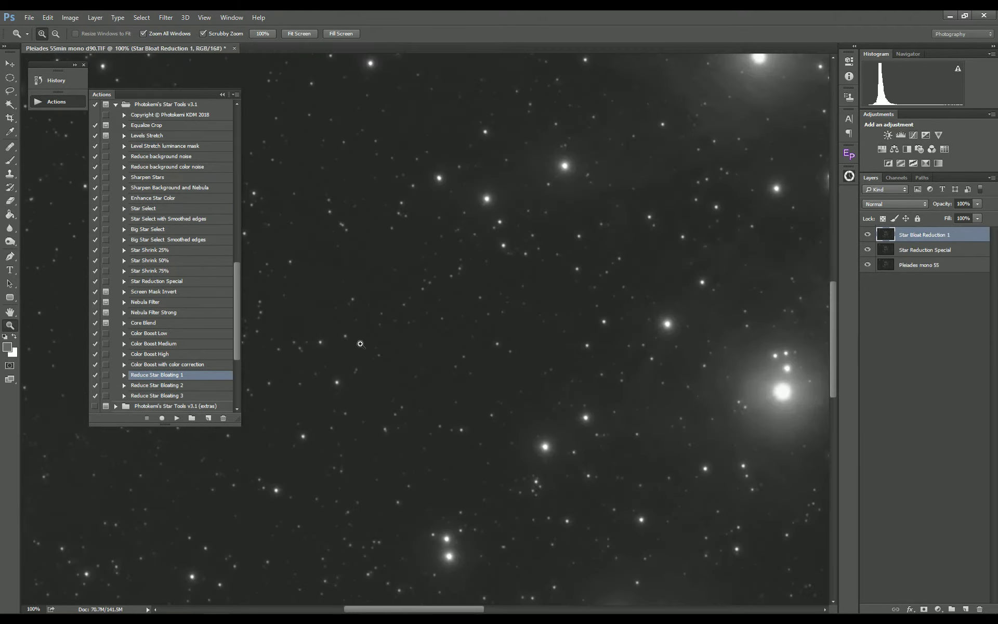
pyautogui.click(867, 234)
pyautogui.click(868, 234)
pyautogui.click(883, 252)
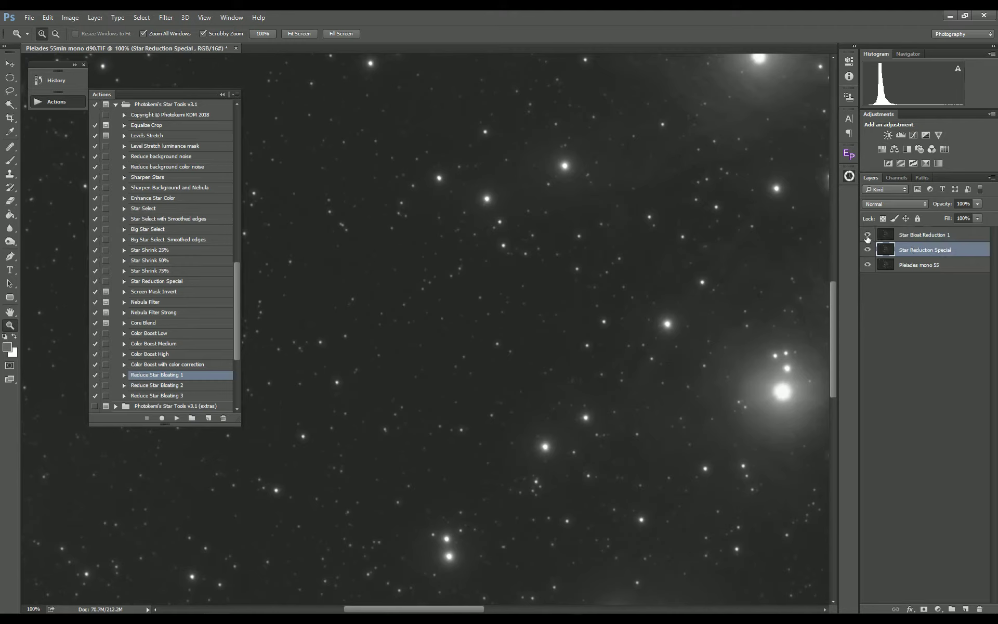
pyautogui.click(867, 235)
# Run Reduce Star Bloating 2 and inspect the stars at 300%, then return to 100%
pyautogui.click(177, 390)
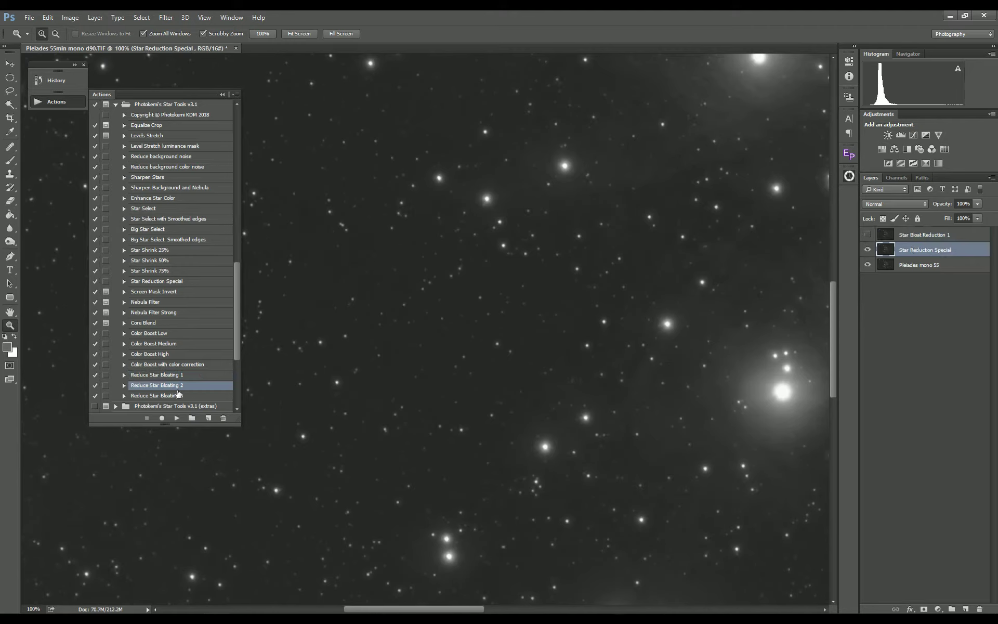
pyautogui.click(176, 418)
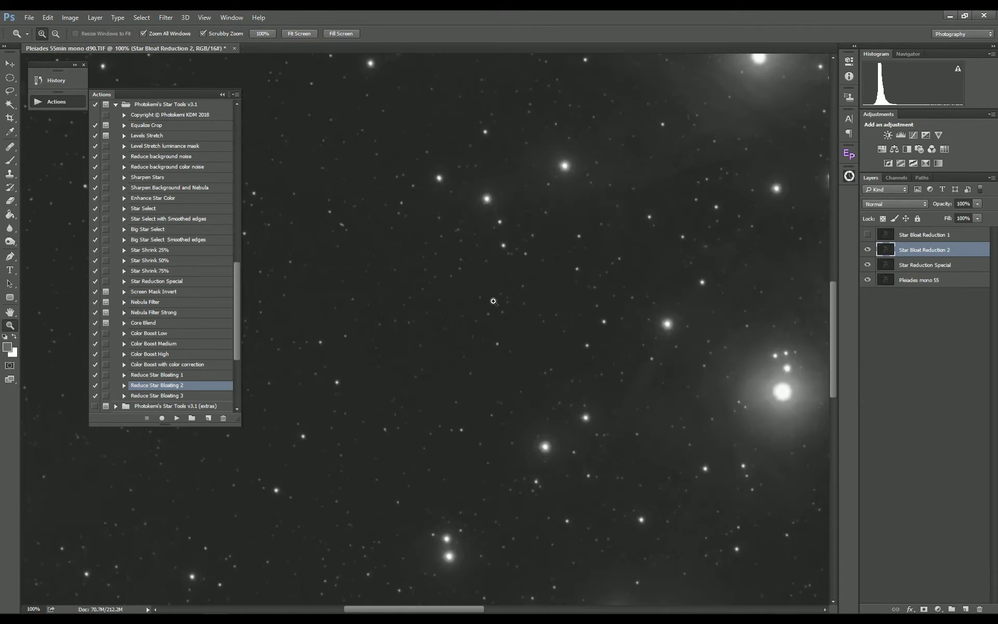
pyautogui.click(447, 282)
pyautogui.click(447, 282)
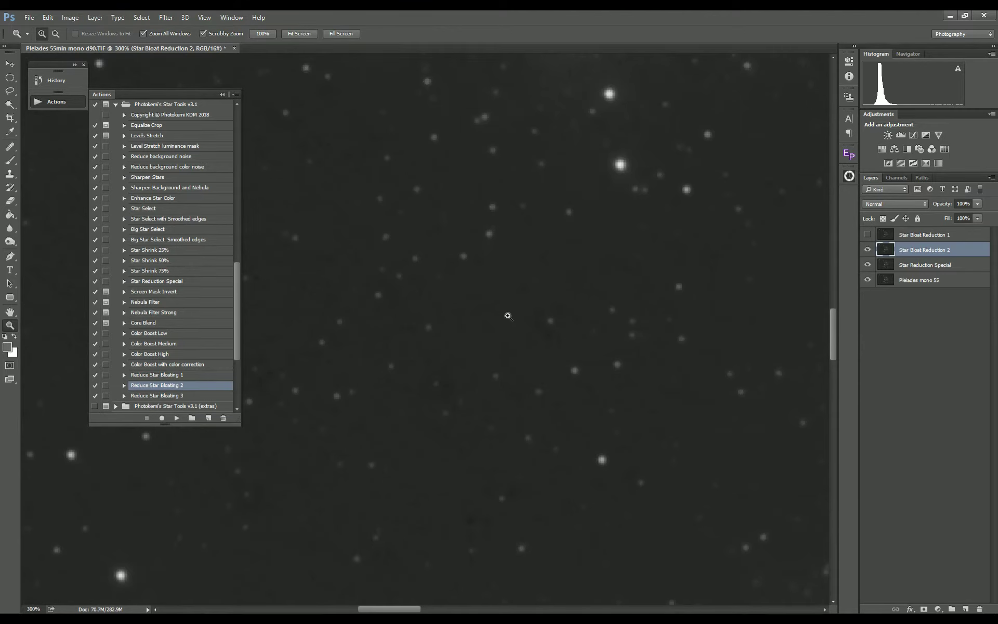
pyautogui.moveTo(507, 314); pyautogui.dragTo(461, 325)
pyautogui.rightClick(462, 325)
pyautogui.click(475, 341)
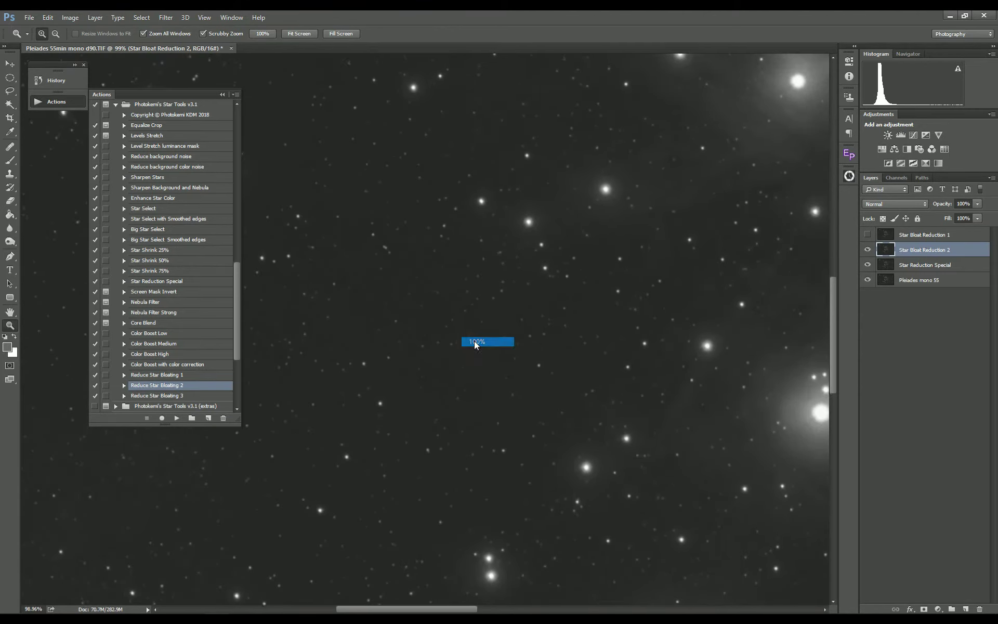
pyautogui.scroll(1, 566, 363)
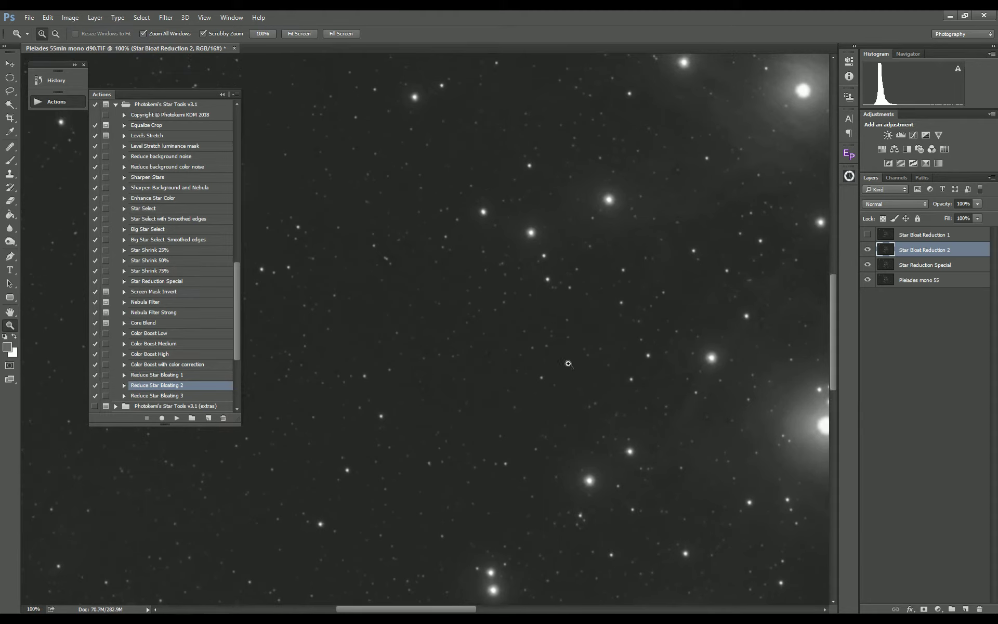
# Delete the Star Bloat Reduction 2 layer, show Reduction 1, and run Reduce Star Bloating 3
pyautogui.click(867, 249)
pyautogui.moveTo(887, 252); pyautogui.dragTo(979, 608)
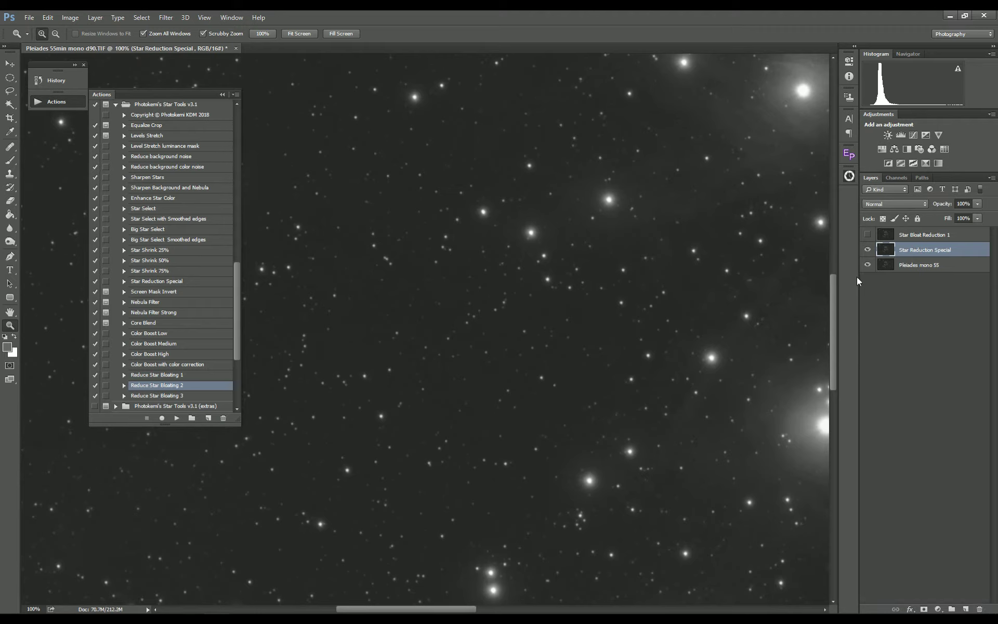
pyautogui.click(867, 235)
pyautogui.click(177, 396)
pyautogui.click(176, 418)
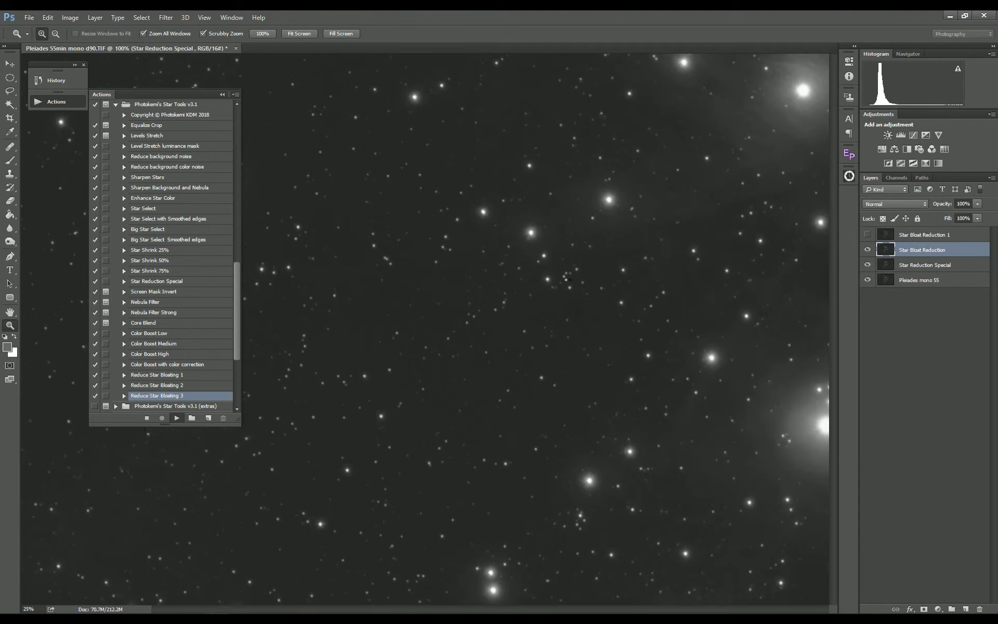
# Select Star Bloat Reduction 1 and run the Big Star Select Smoothed edges action
pyautogui.click(868, 250)
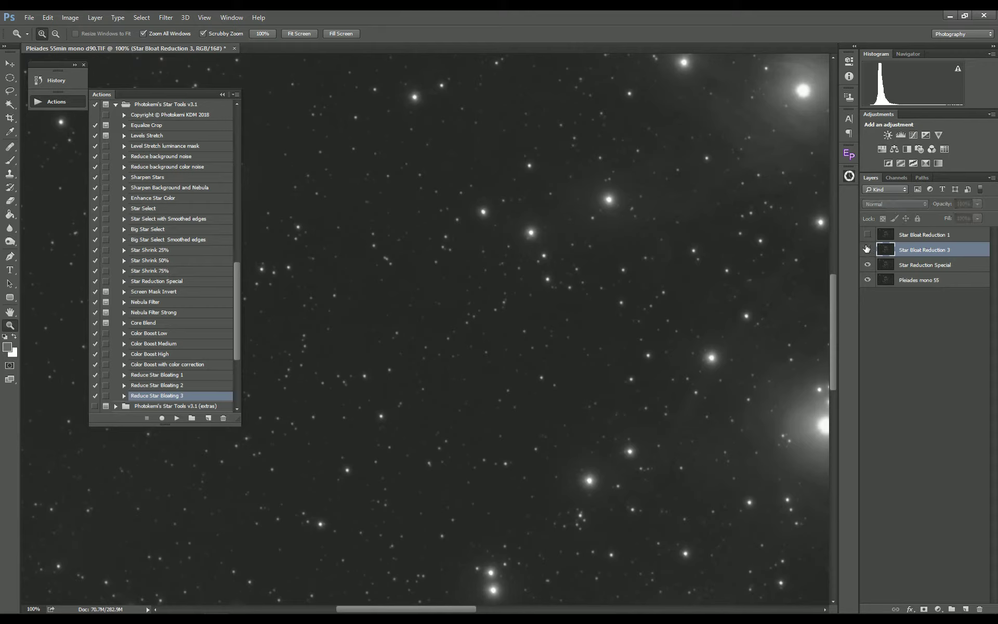
pyautogui.click(866, 249)
pyautogui.click(885, 238)
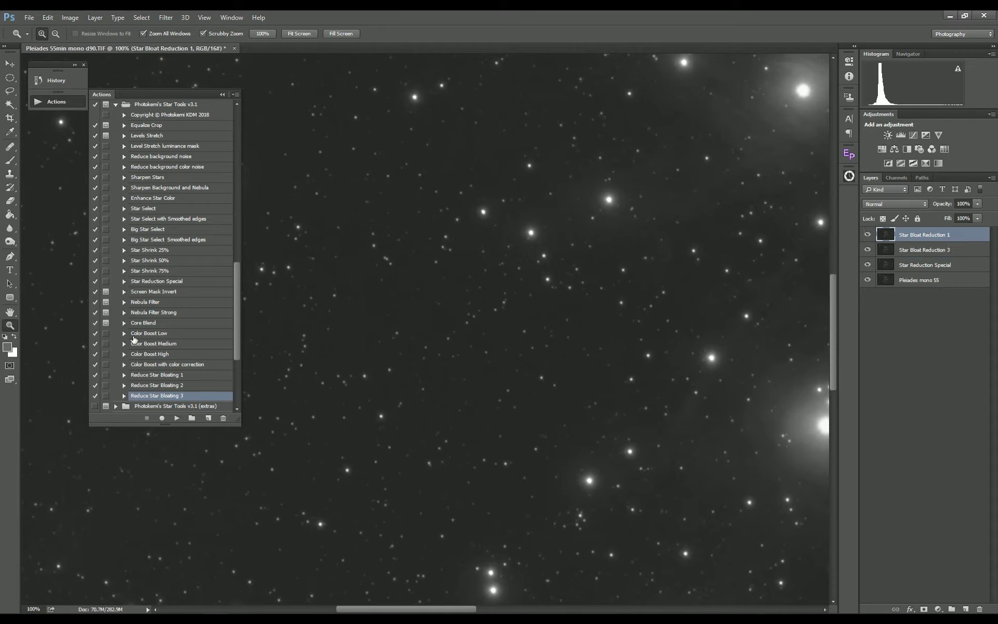
pyautogui.click(182, 246)
pyautogui.click(177, 417)
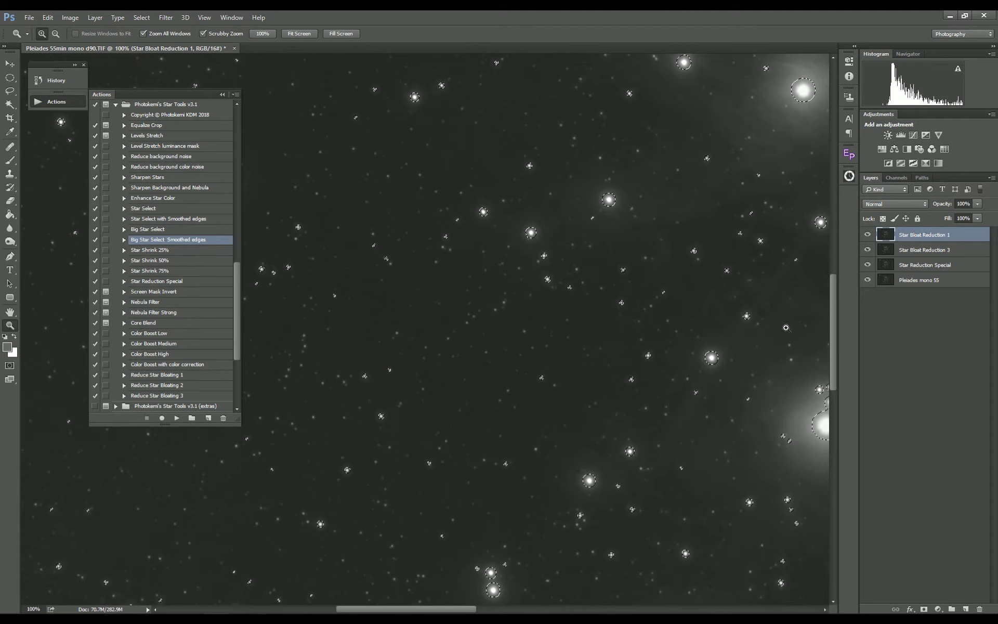
# Feather the big-star selection by 1 px and add it as a layer mask on Star Bloat Reduction 1
pyautogui.click(866, 234)
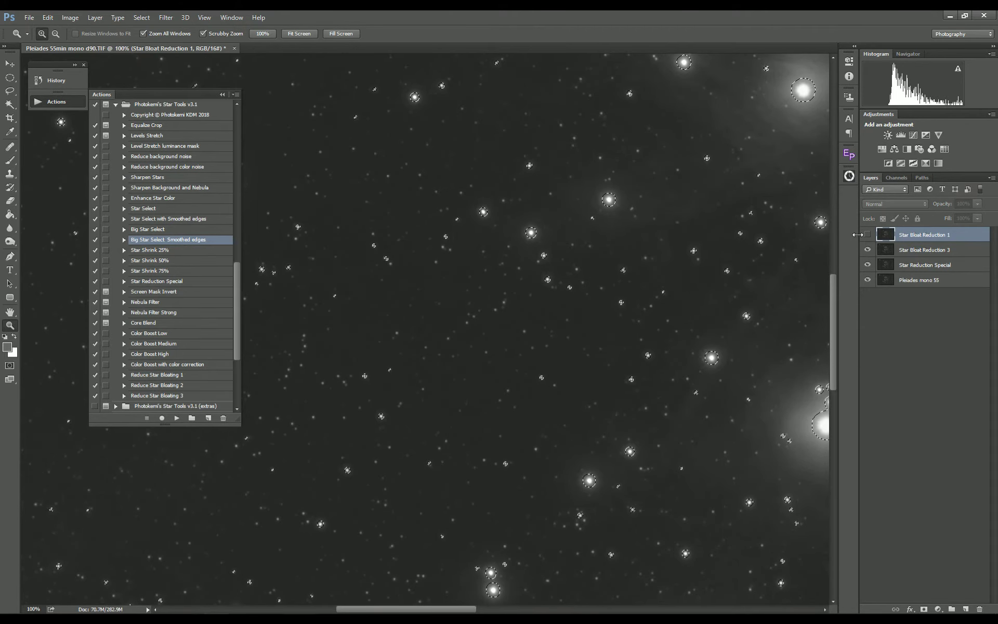
pyautogui.click(141, 17)
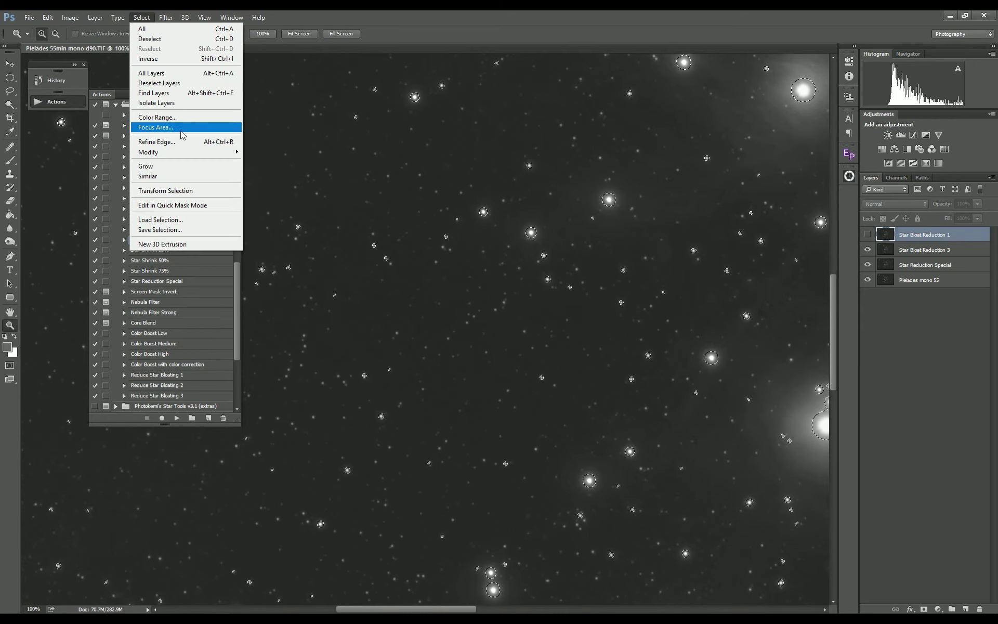
pyautogui.click(291, 191)
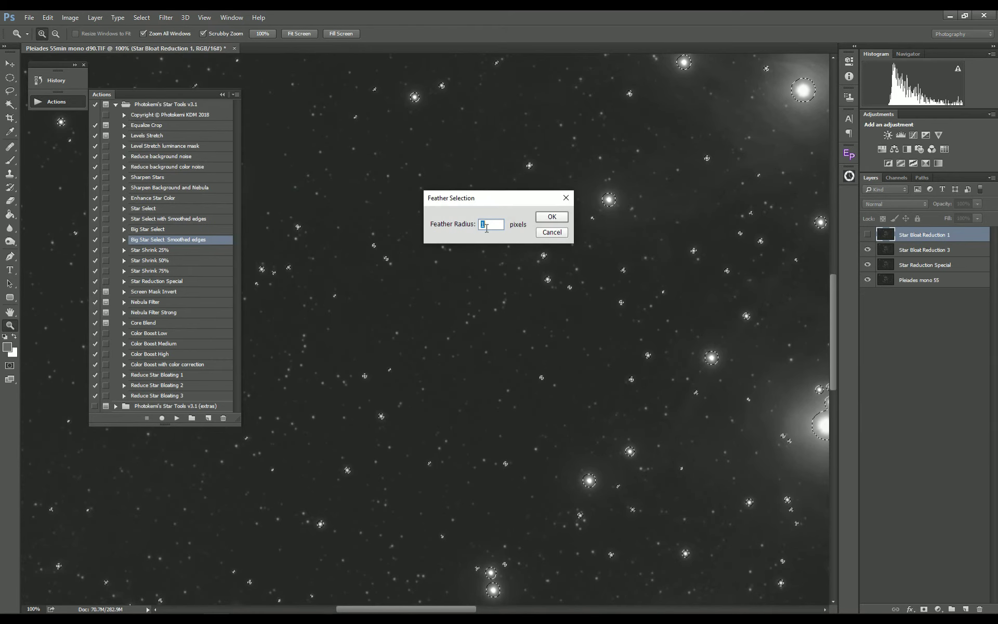
pyautogui.click(551, 217)
pyautogui.click(867, 235)
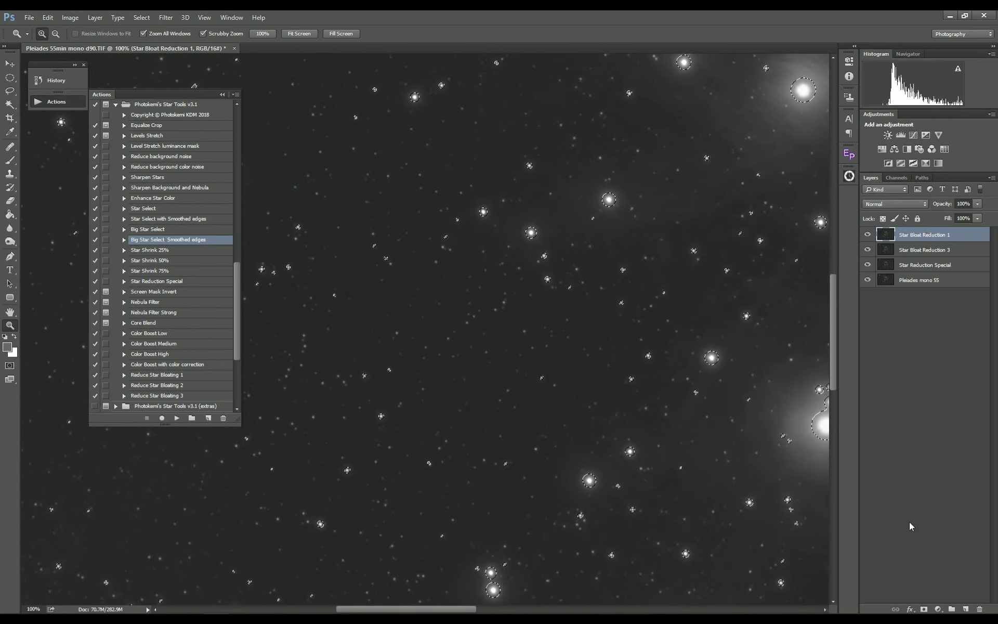
pyautogui.click(923, 608)
pyautogui.moveTo(614, 374); pyautogui.dragTo(543, 330)
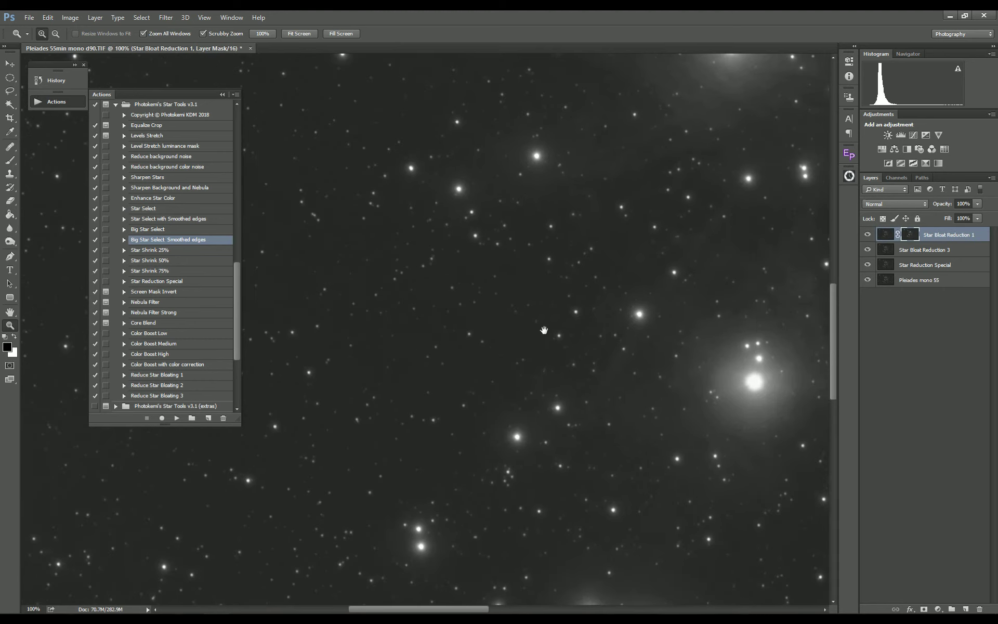
pyautogui.click(166, 18)
pyautogui.moveTo(226, 122)
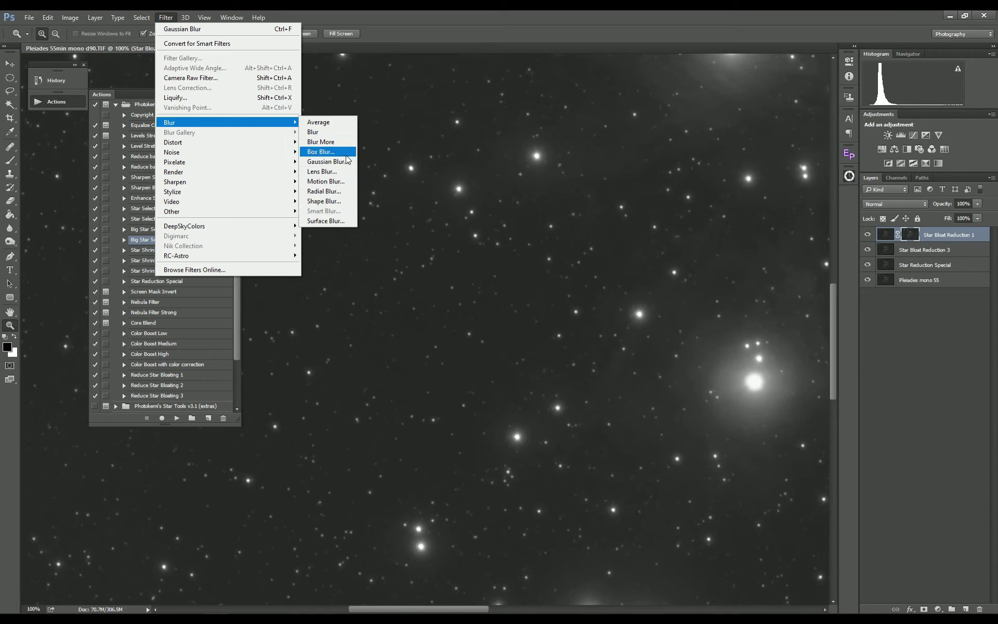
# Gaussian-blur the Star Bloat Reduction 1 mask and compare the image with the layer on and off
pyautogui.click(327, 161)
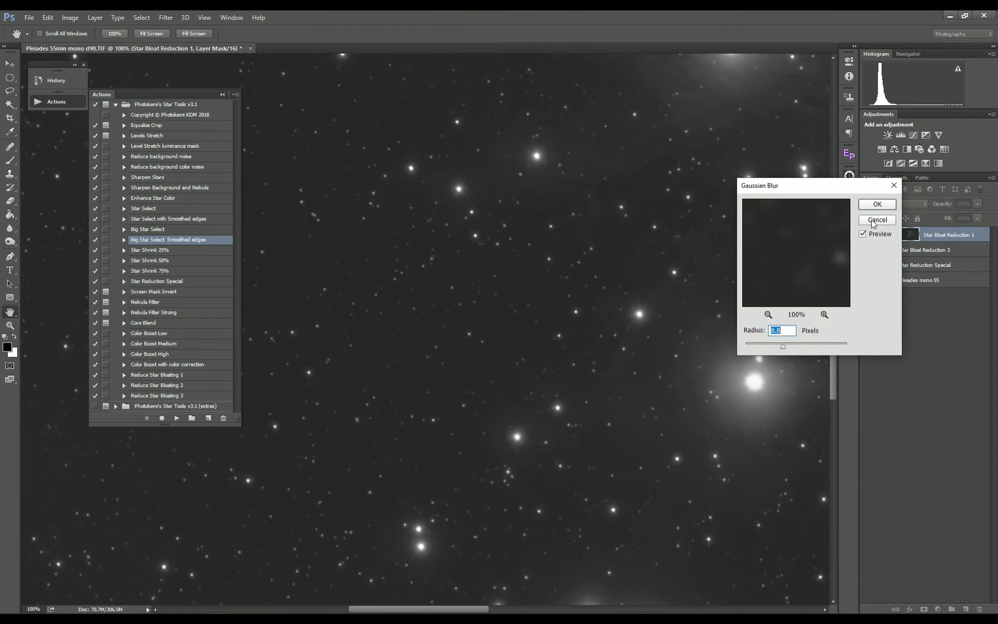
pyautogui.click(880, 205)
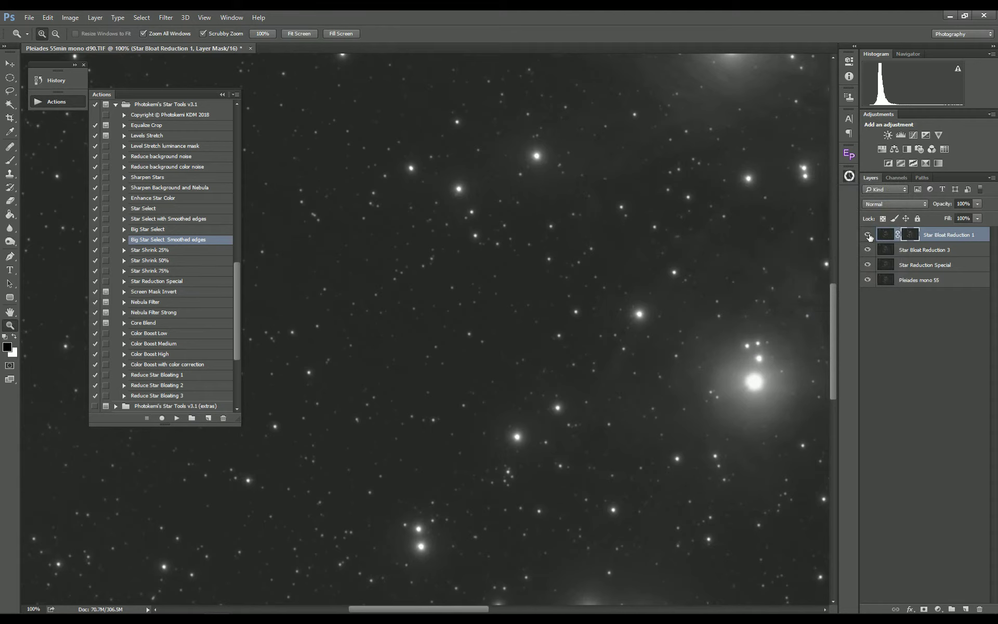
pyautogui.click(868, 236)
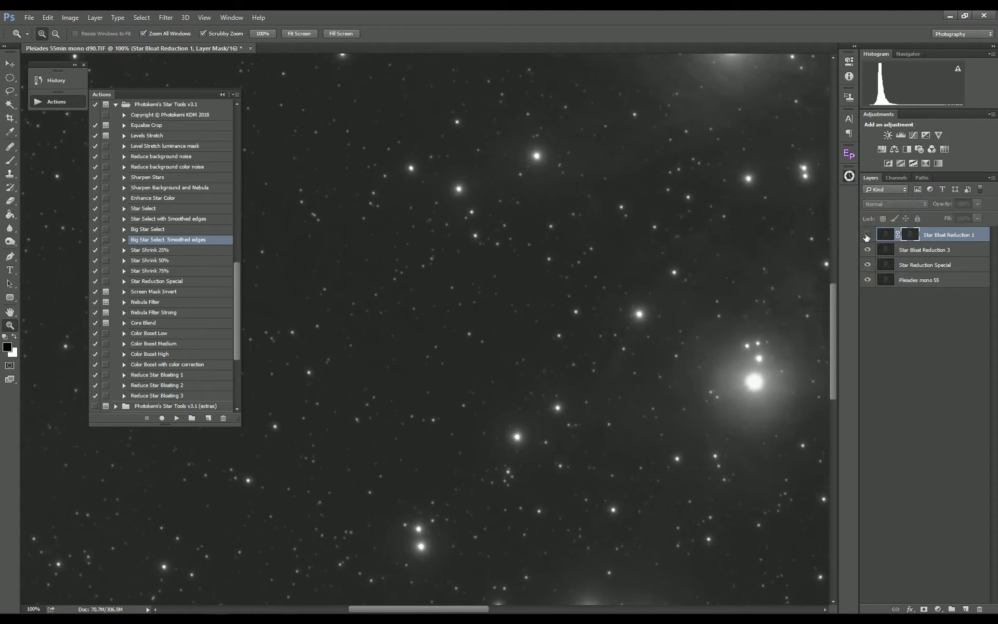
pyautogui.click(867, 236)
# Merge Star Bloat Reduction 1 down into Star Bloat Reduction 3 and hide Star Reduction Special
pyautogui.hotkey('ctrl', 'e')
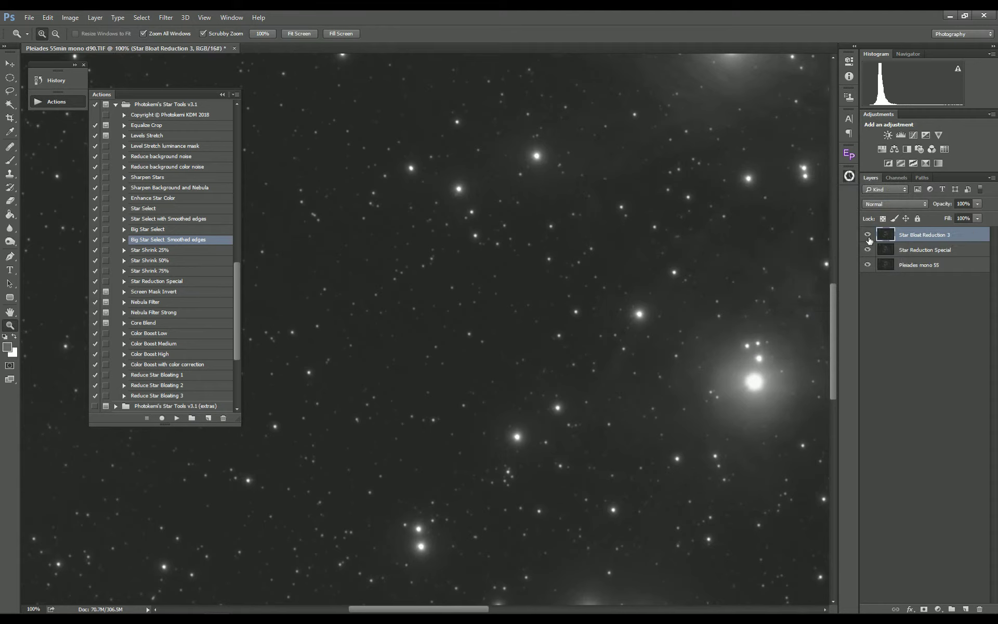
pyautogui.click(868, 234)
pyautogui.click(868, 235)
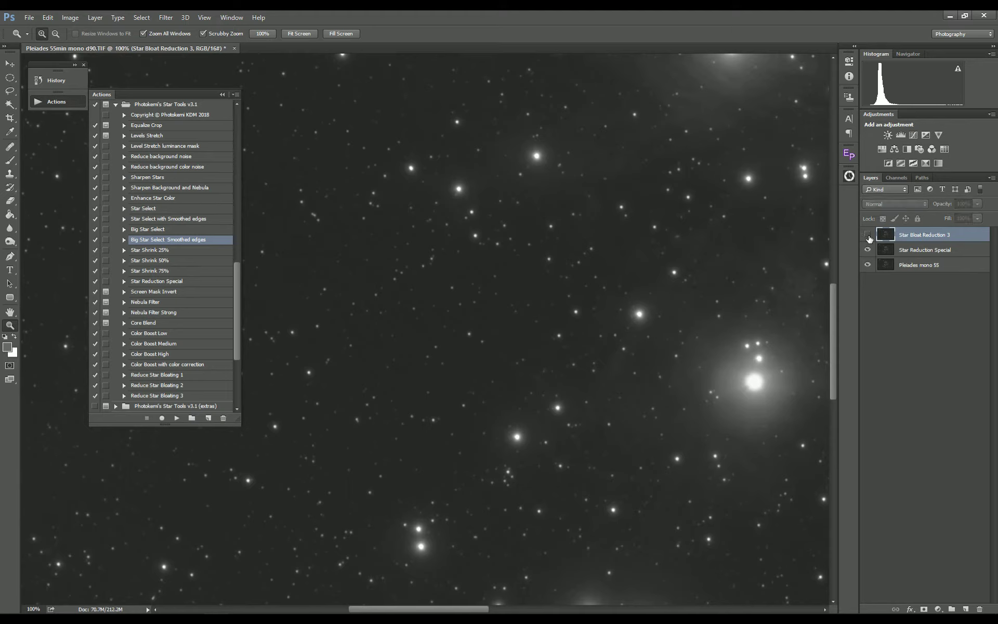
pyautogui.click(867, 235)
pyautogui.click(867, 250)
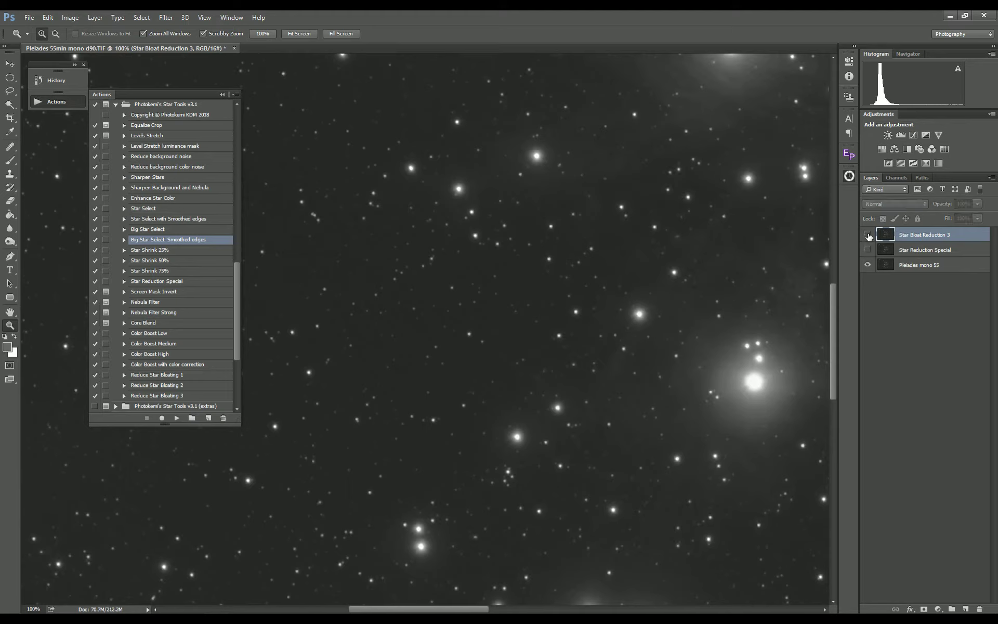
pyautogui.click(867, 235)
pyautogui.click(868, 235)
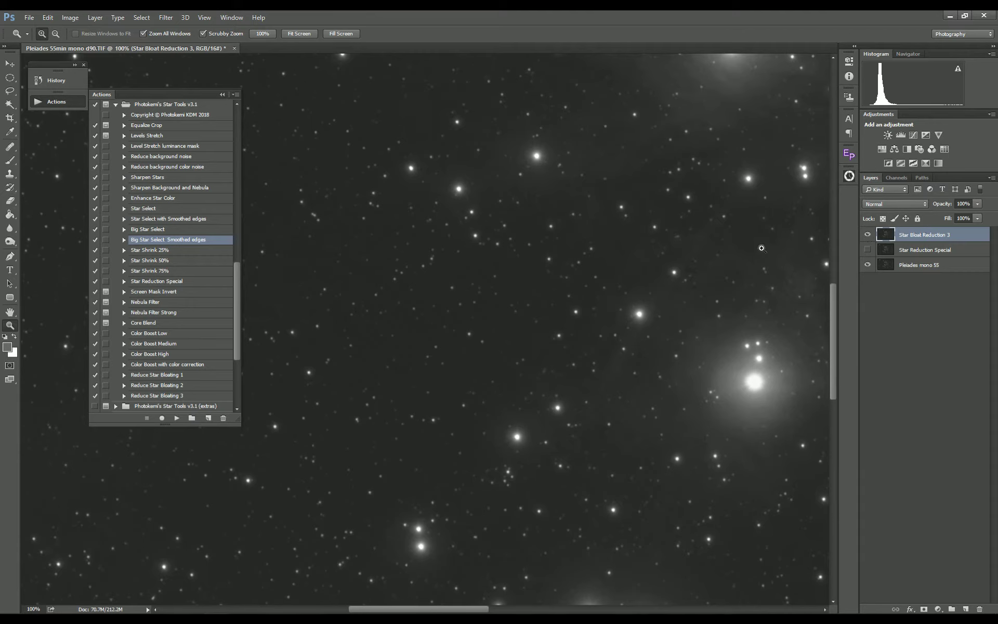
# Compare star groups across the field with Star Bloat Reduction 3 toggled on and off
pyautogui.moveTo(694, 336); pyautogui.dragTo(417, 113)
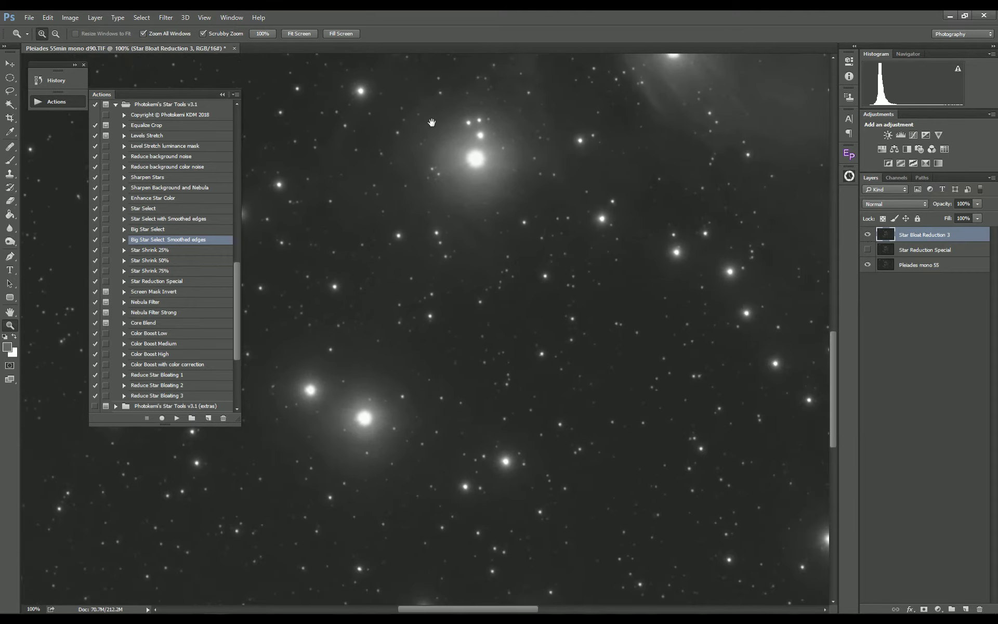
pyautogui.click(868, 235)
pyautogui.moveTo(719, 312); pyautogui.dragTo(500, 267)
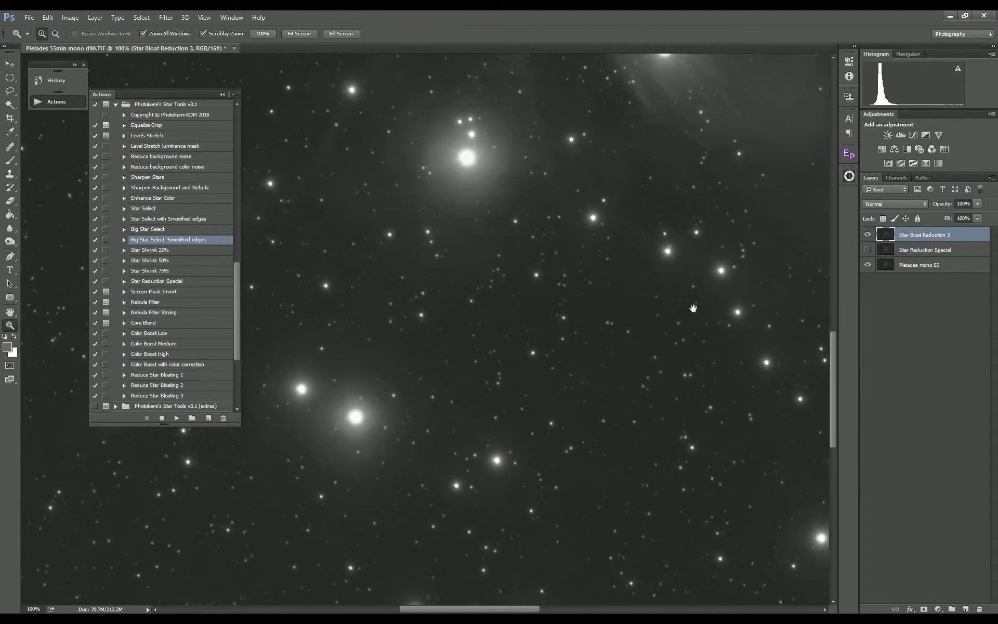
pyautogui.click(867, 236)
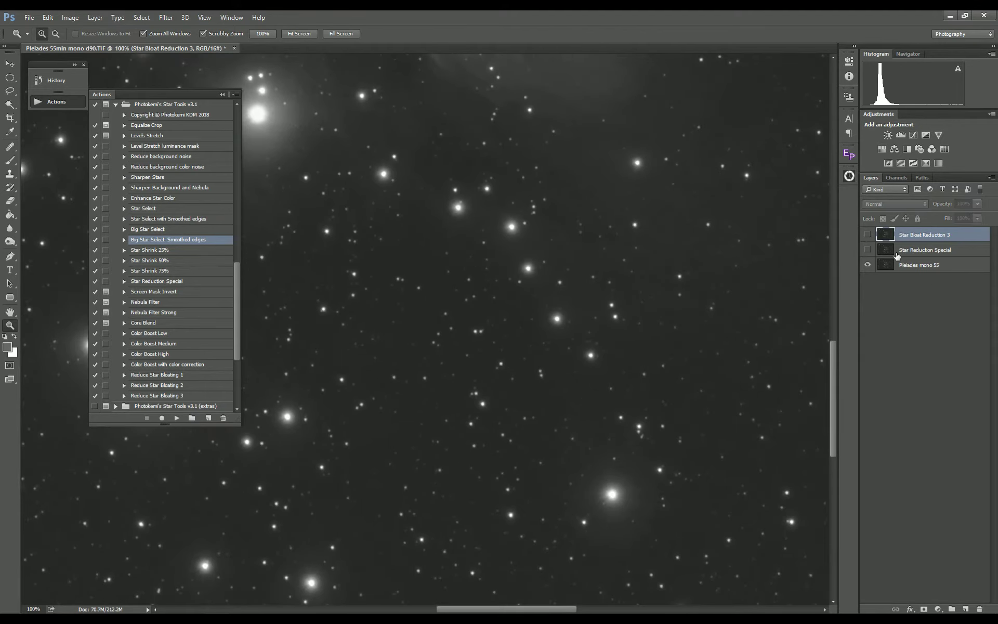
pyautogui.click(868, 235)
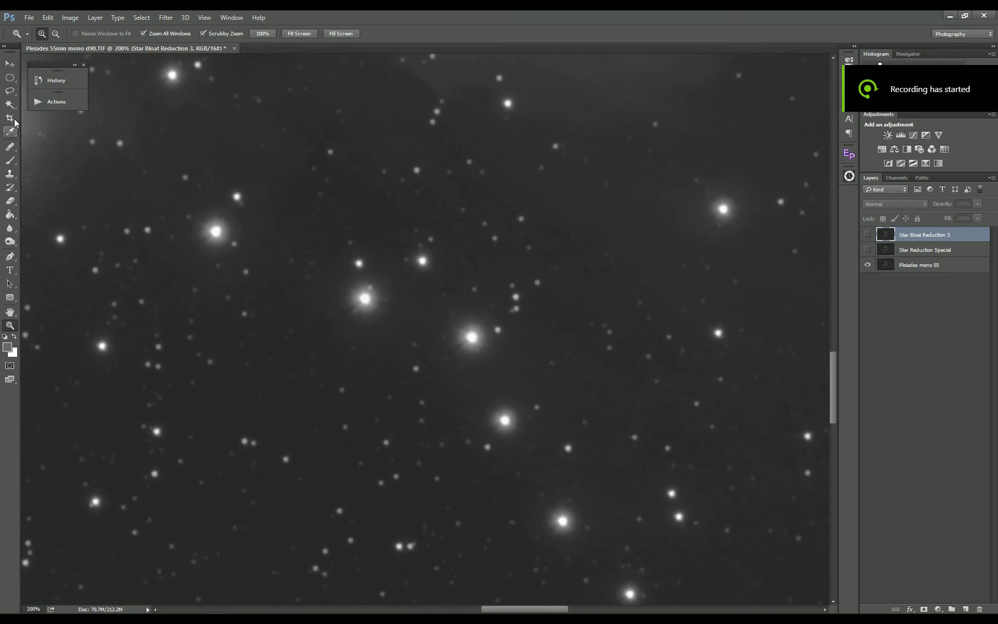
# Draw elliptical selections around the four bright central stars and feather them by 1.3 px
pyautogui.click(10, 77)
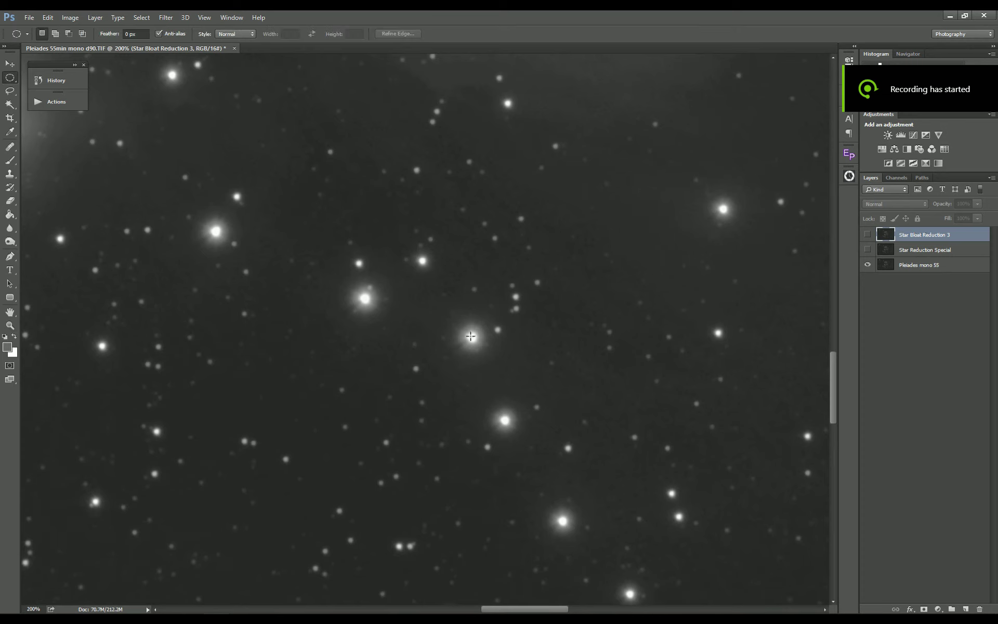
pyautogui.moveTo(471, 337); pyautogui.dragTo(488, 353)
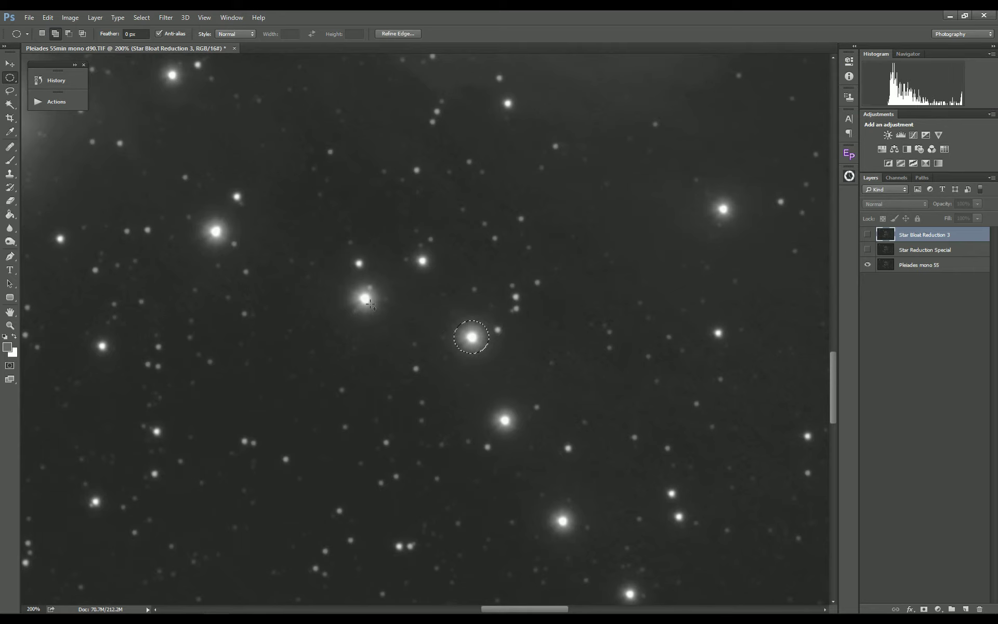
pyautogui.moveTo(366, 298); pyautogui.dragTo(385, 317)
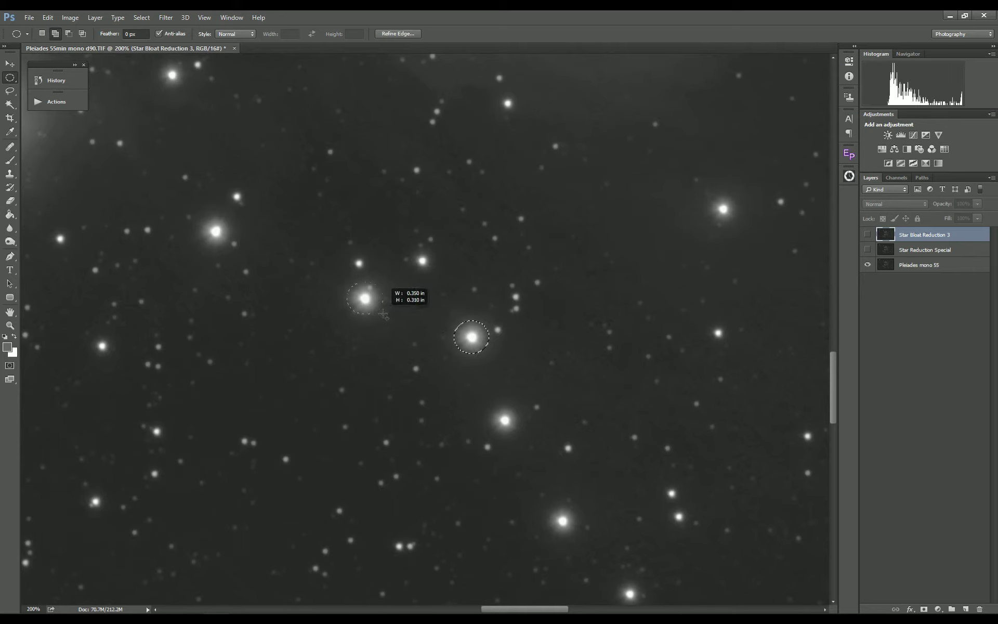
pyautogui.moveTo(505, 420); pyautogui.dragTo(522, 436)
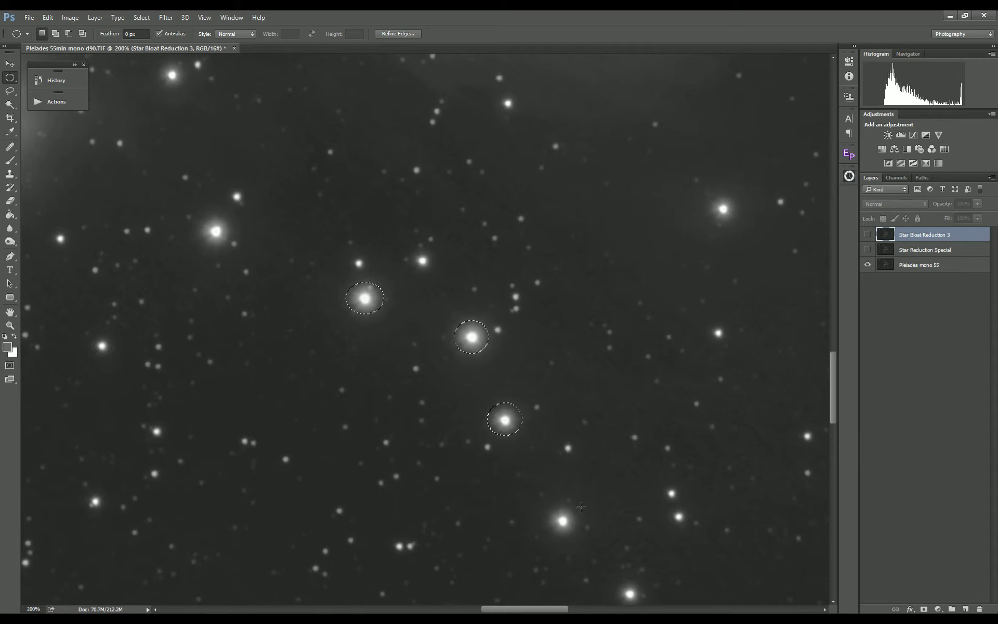
pyautogui.moveTo(564, 521); pyautogui.dragTo(582, 541)
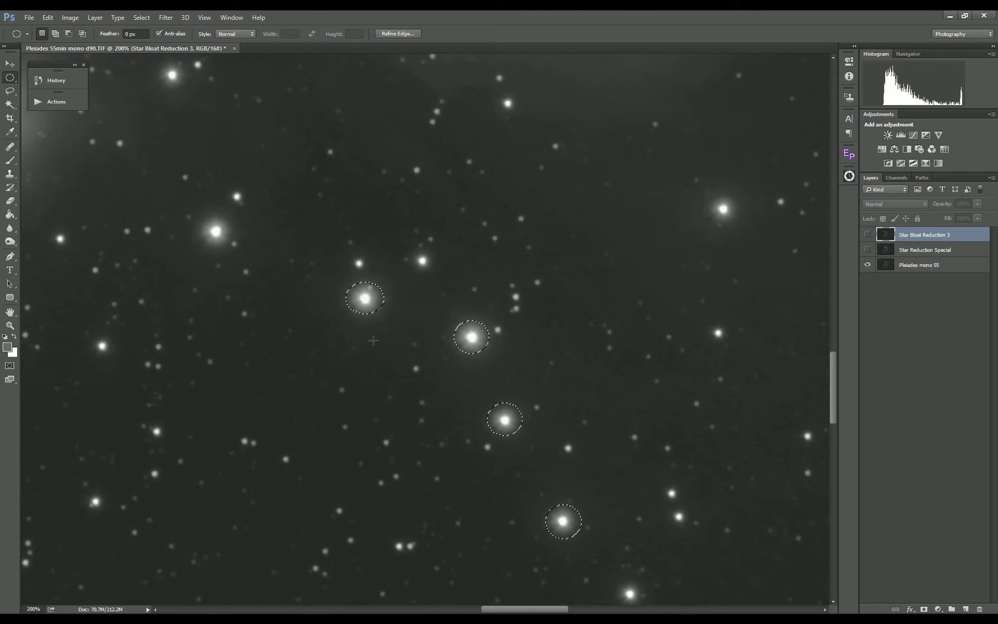
pyautogui.click(136, 20)
pyautogui.moveTo(186, 152)
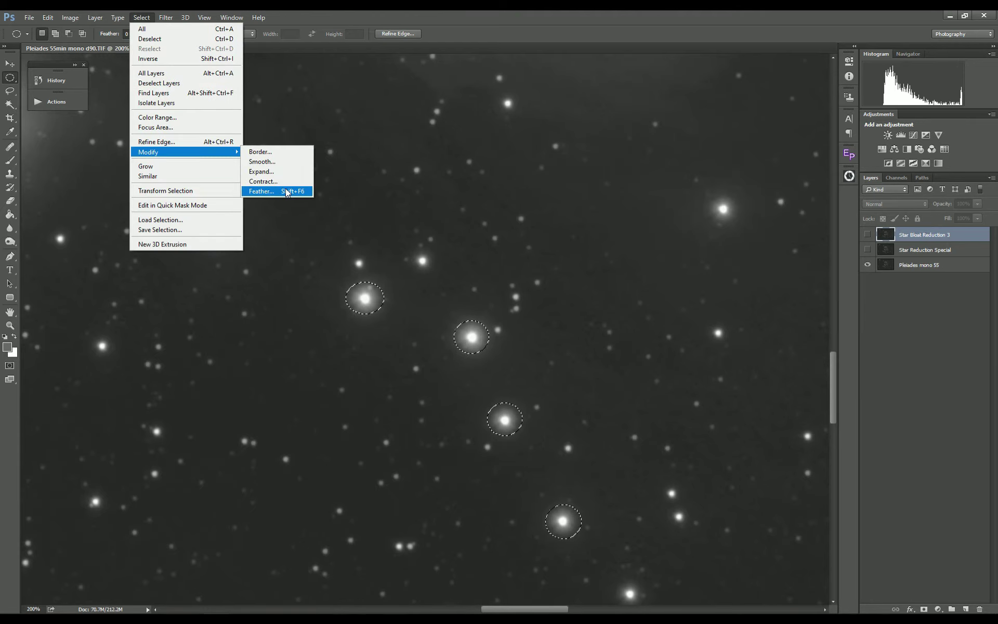
pyautogui.click(265, 191)
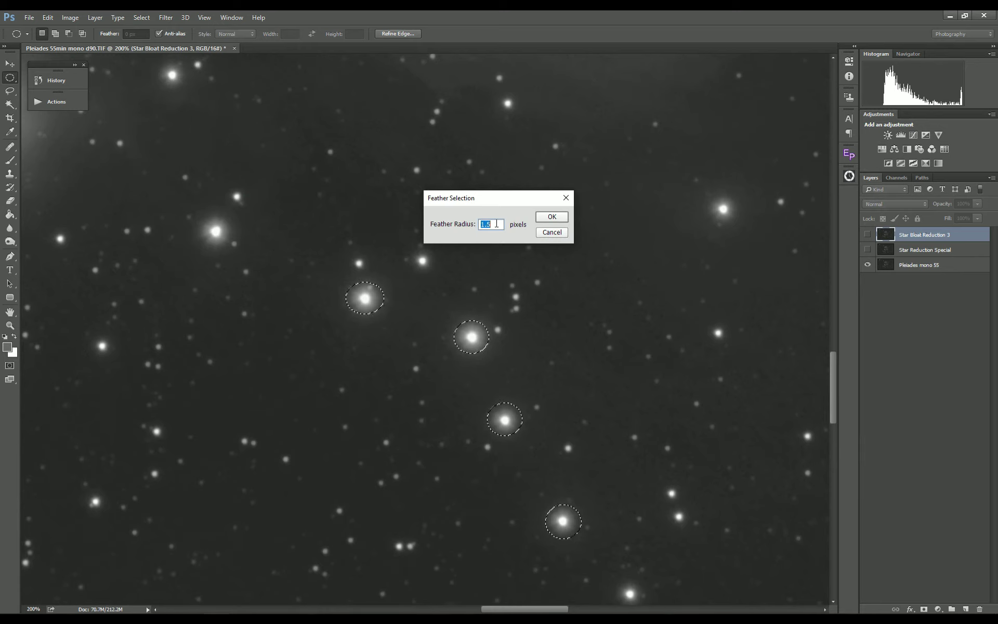
pyautogui.click(551, 217)
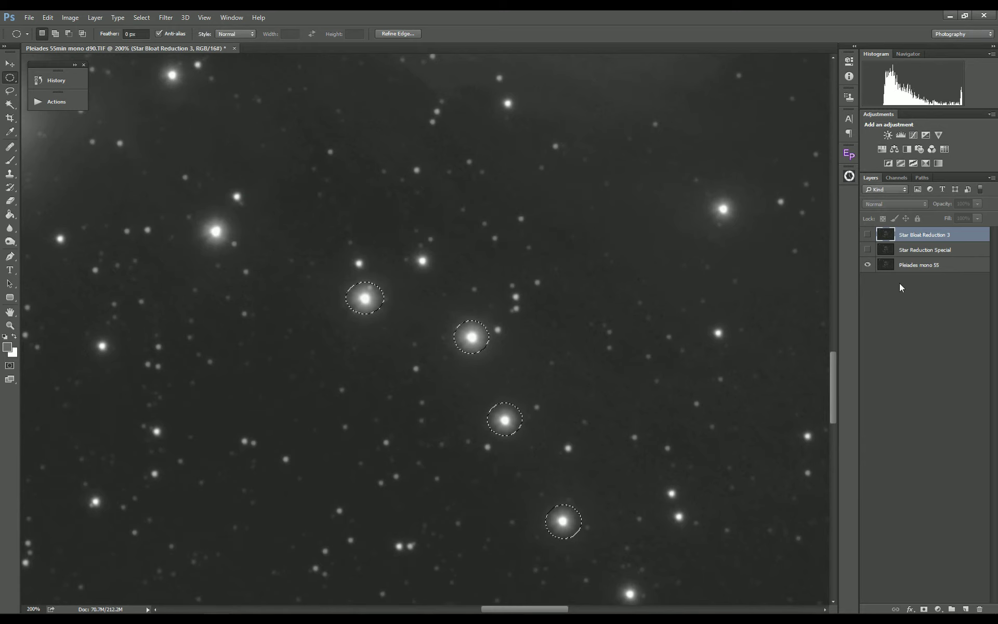
# Duplicate the Pleiades mono 55 layer, naming the copy 'Pleiades mono 55 SB'
pyautogui.click(886, 267)
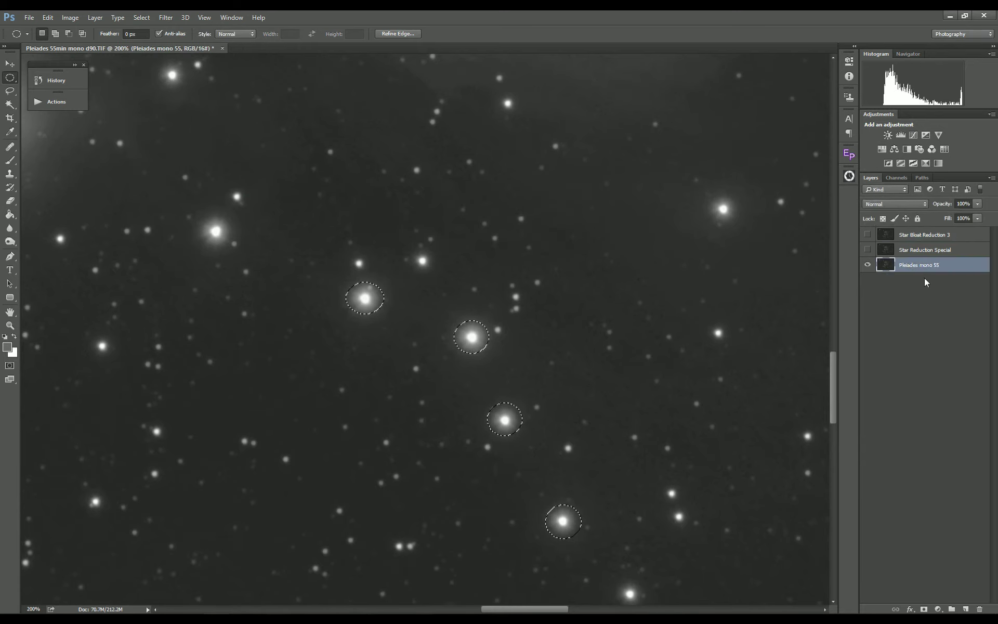
pyautogui.click(95, 18)
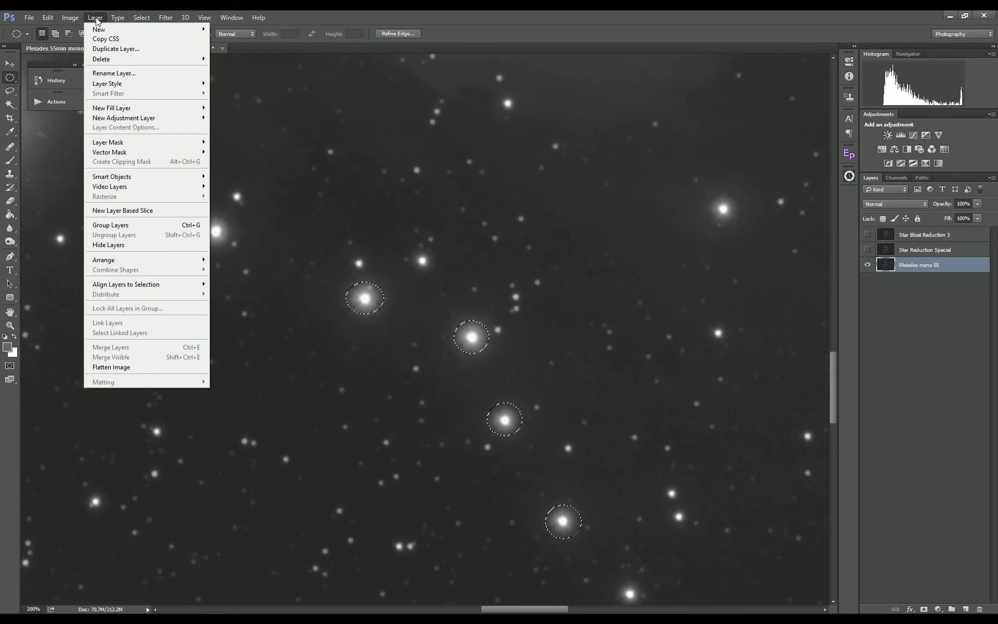
pyautogui.click(115, 48)
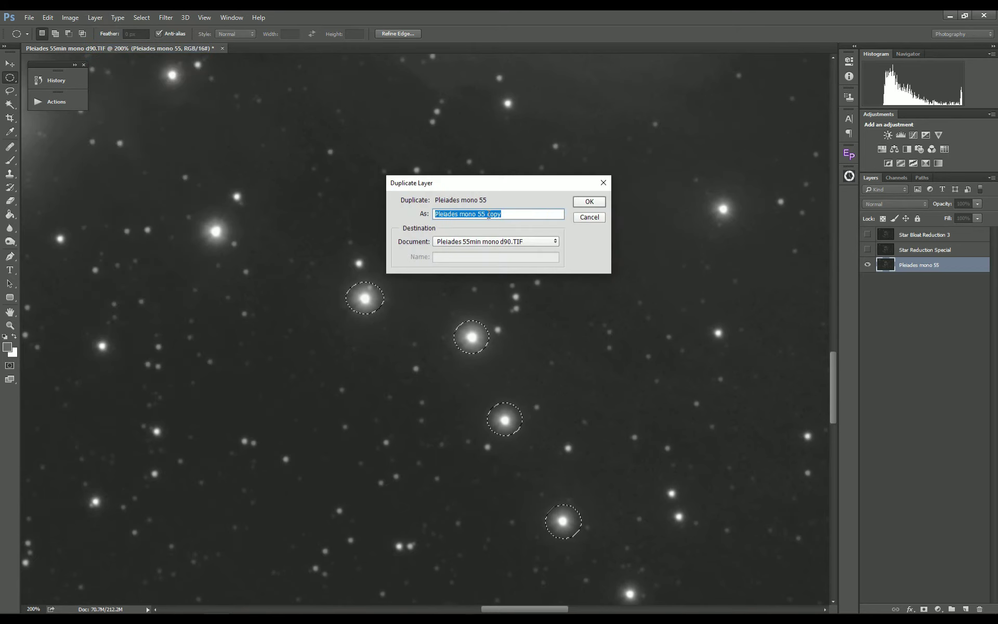
pyautogui.moveTo(487, 213); pyautogui.dragTo(496, 214)
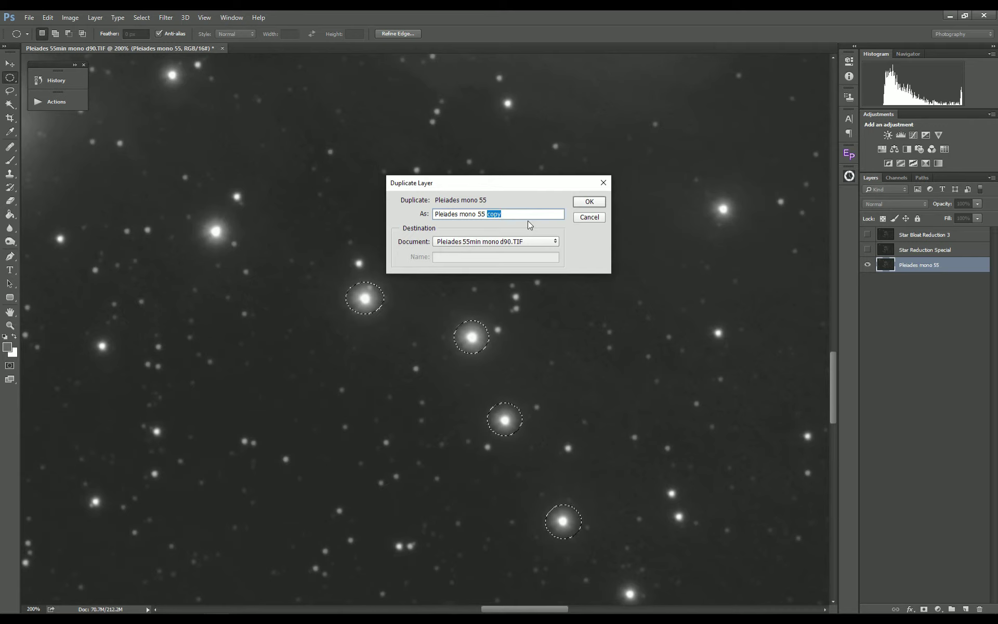
pyautogui.write('SB')
pyautogui.press('Return')
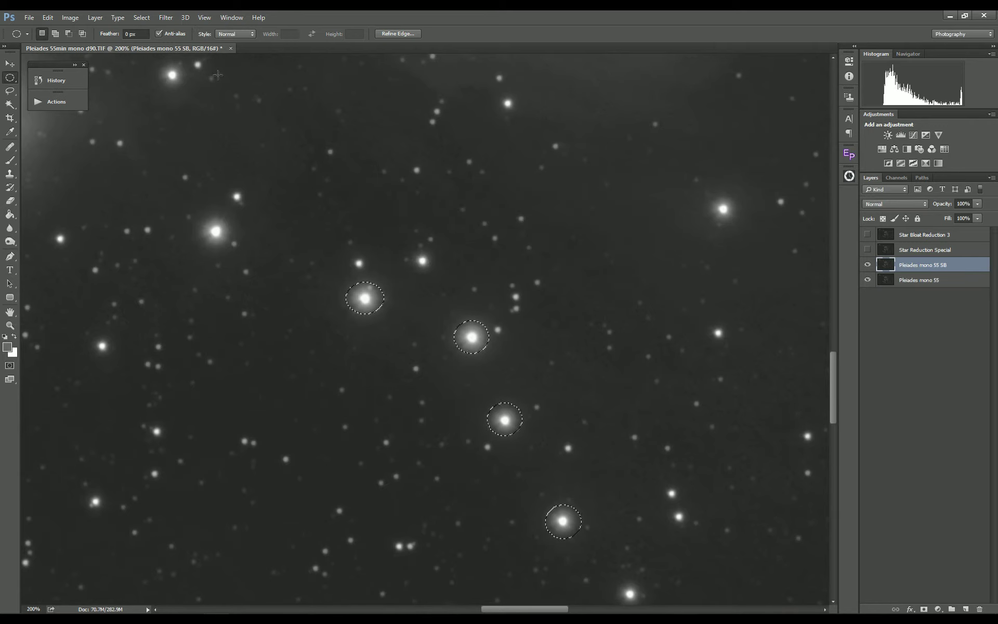
pyautogui.click(166, 18)
pyautogui.moveTo(173, 211)
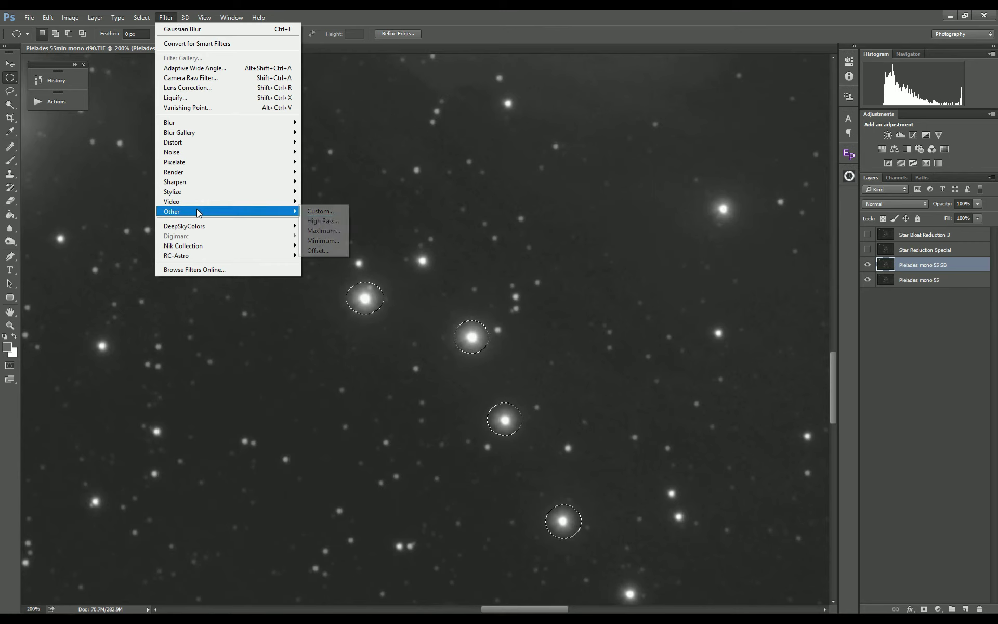
# Apply a 1.6 px Minimum filter with Preserve Roundness to the selected stars three times
pyautogui.click(328, 240)
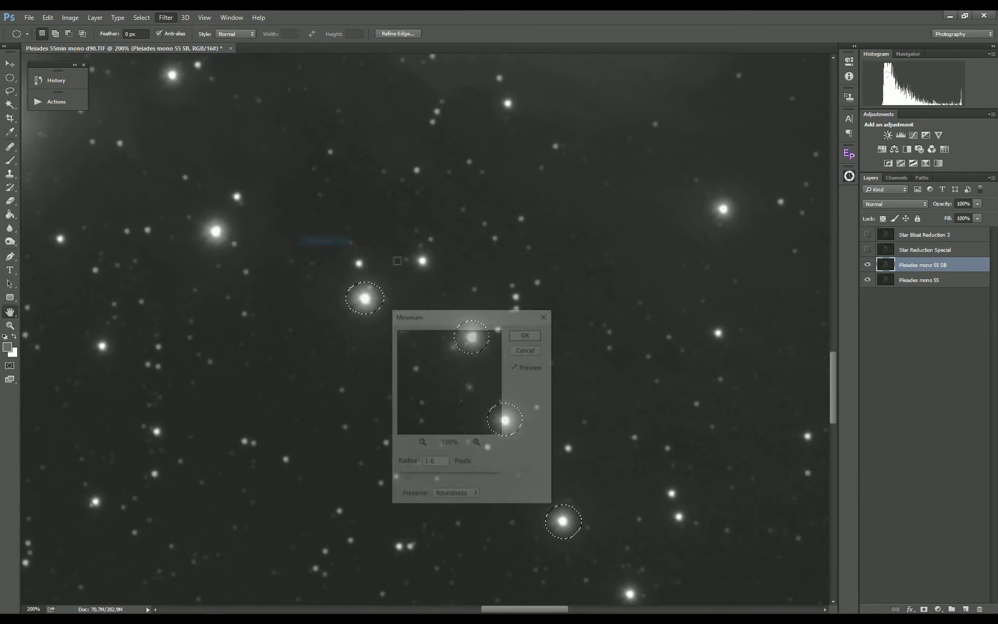
pyautogui.click(525, 334)
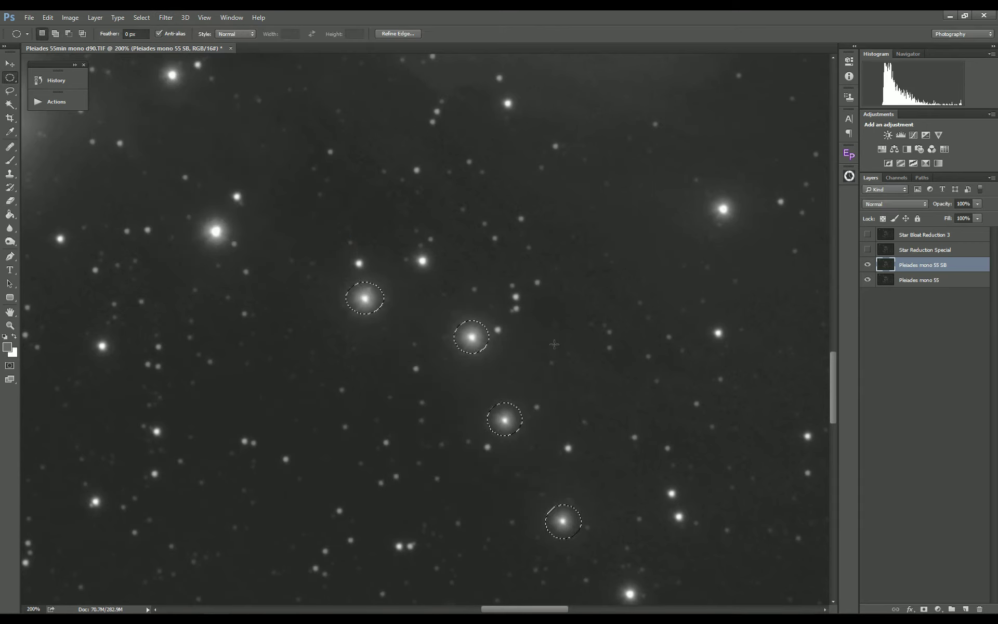
pyautogui.click(169, 19)
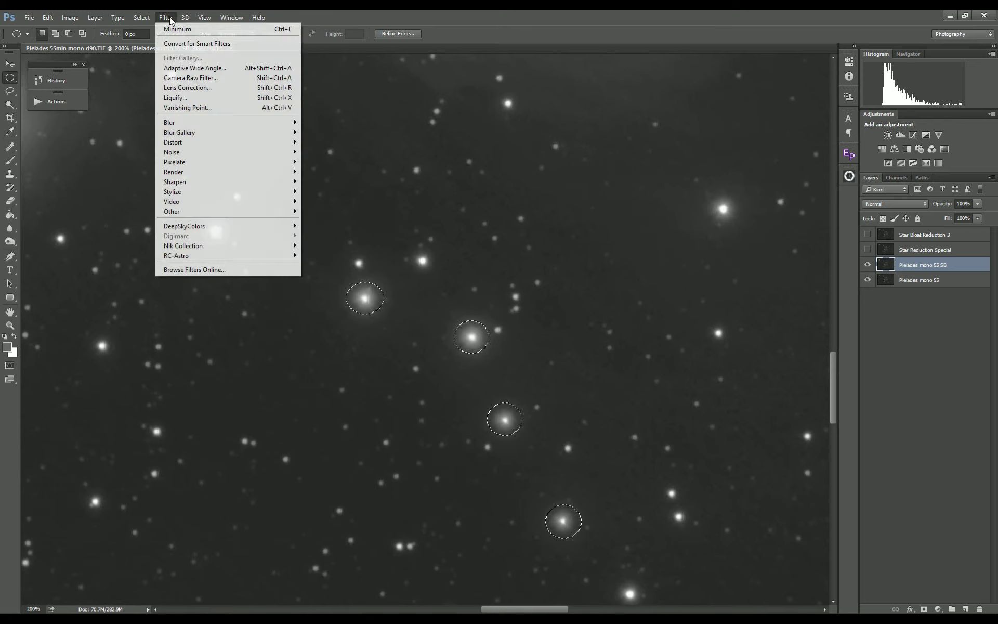
pyautogui.click(173, 28)
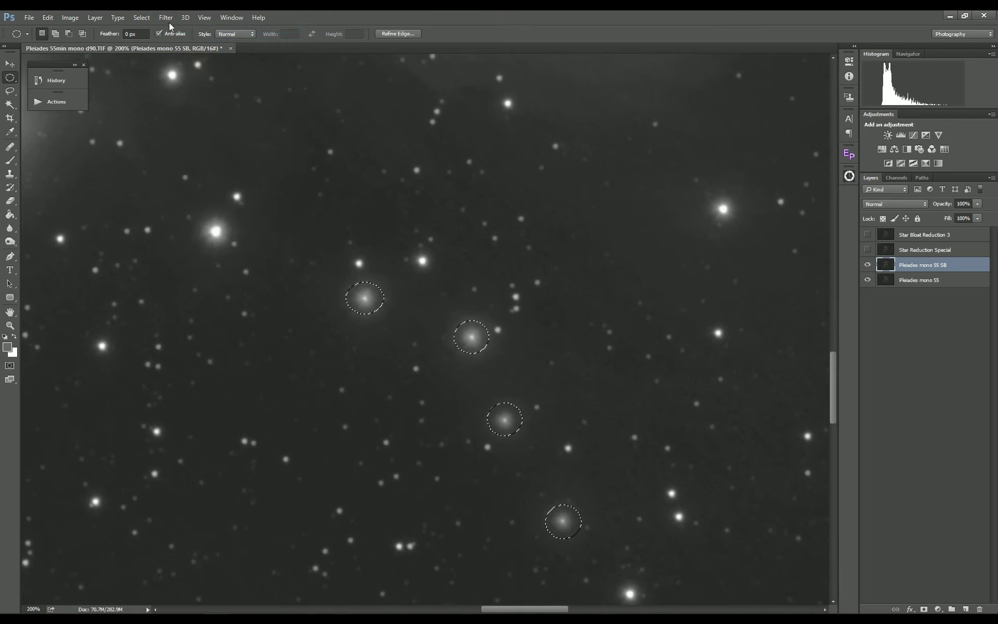
pyautogui.click(168, 19)
pyautogui.click(174, 30)
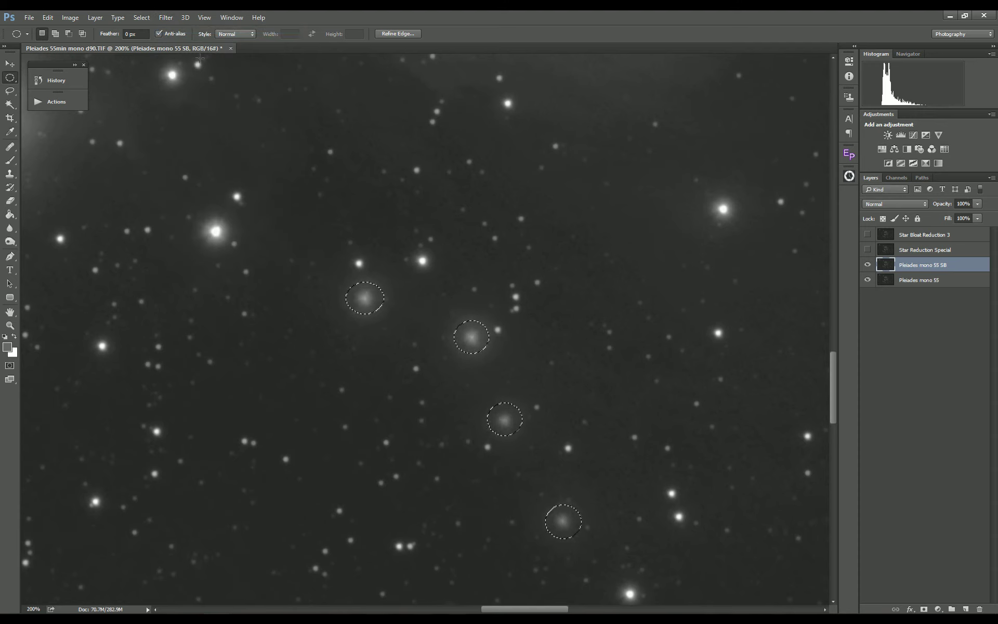
pyautogui.hotkey('ctrl', 'd')
pyautogui.click(142, 17)
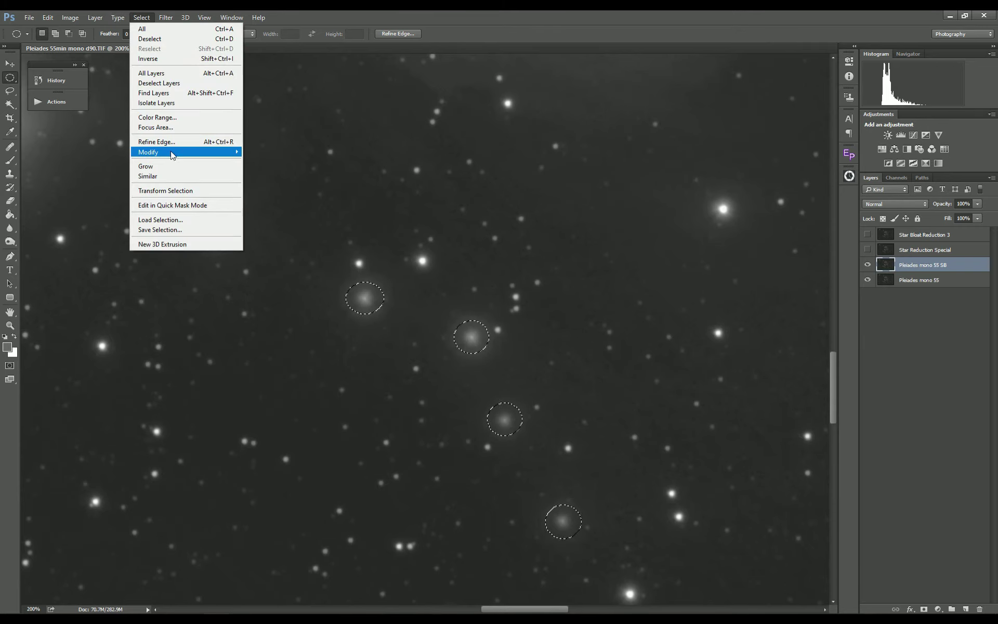
# Expand the four circular star selections outward by a small amount, twice
pyautogui.moveTo(171, 152)
pyautogui.click(274, 172)
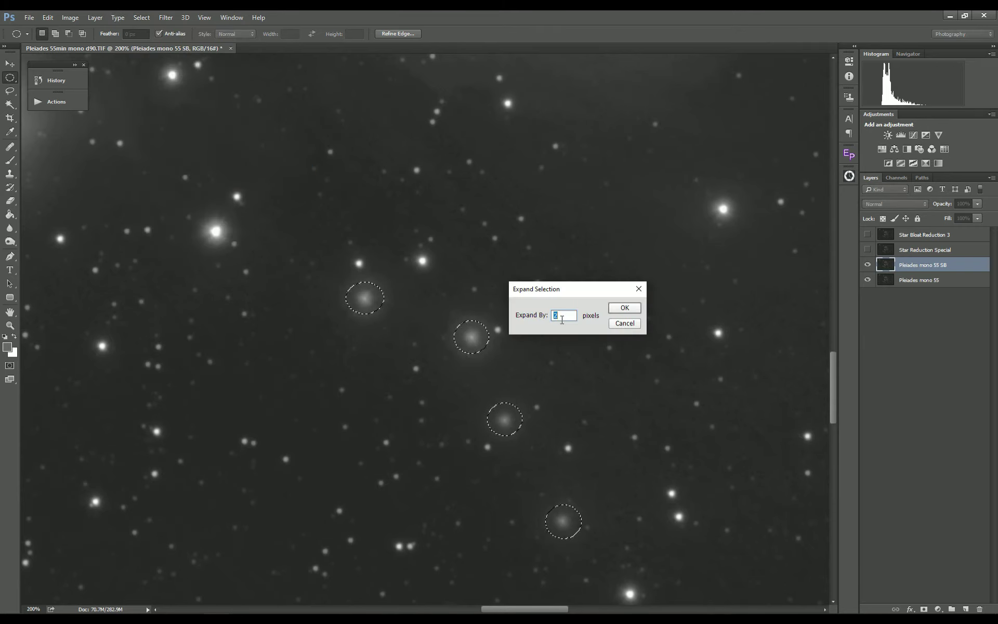
pyautogui.click(615, 307)
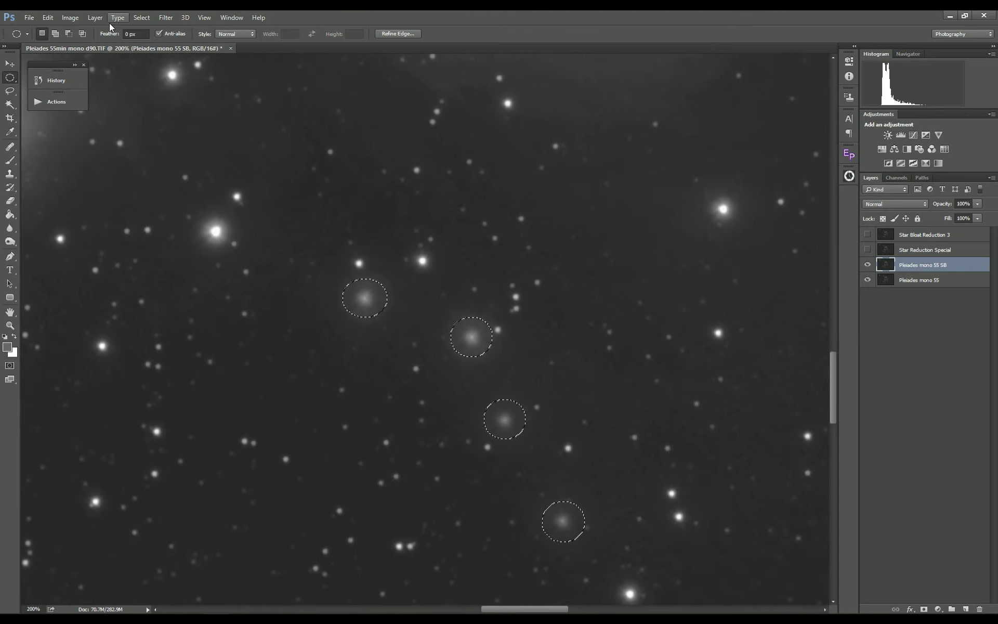
pyautogui.click(141, 17)
pyautogui.moveTo(184, 152)
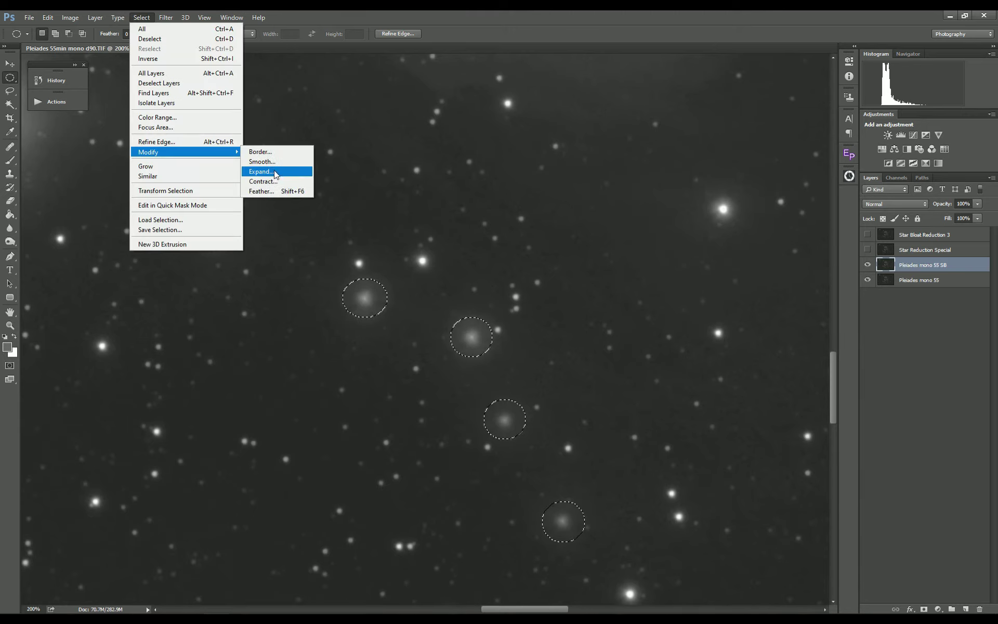
pyautogui.click(274, 171)
pyautogui.click(614, 308)
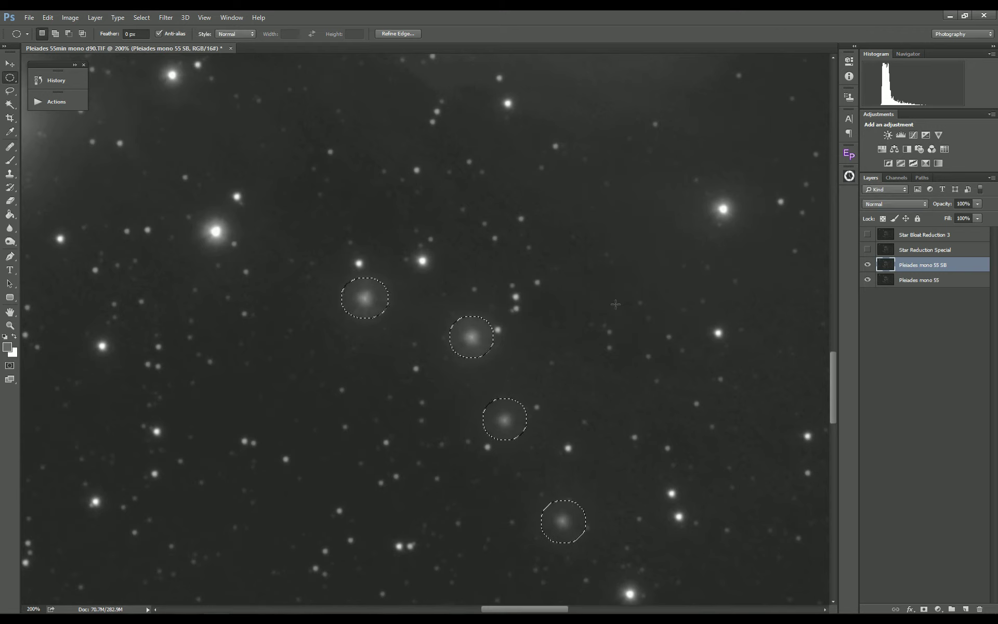
# Apply Levels with midtone gamma 0.95 to the selected star halos, then deselect
pyautogui.click(77, 18)
pyautogui.click(193, 53)
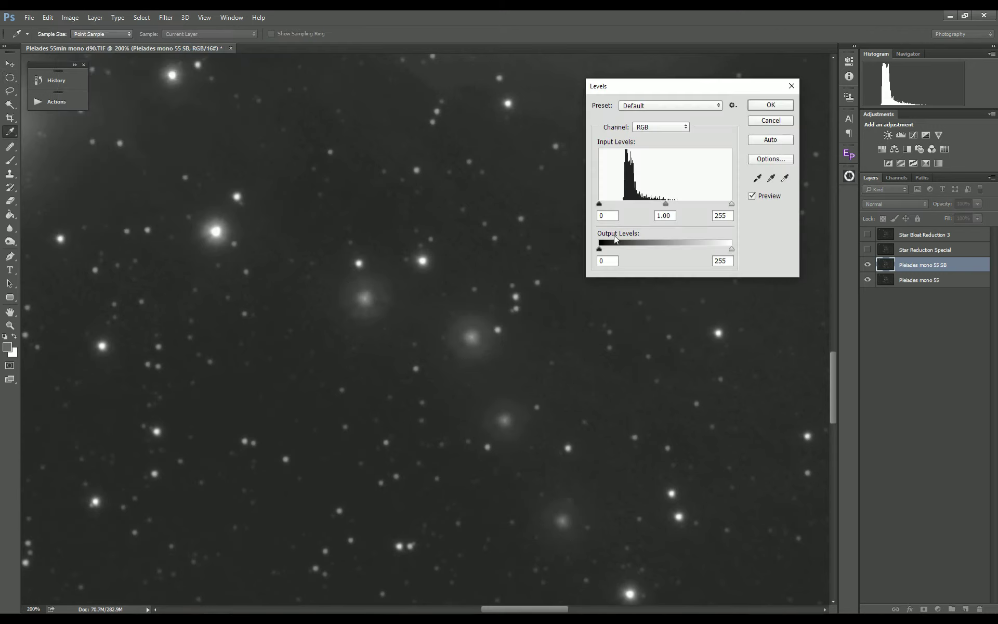
pyautogui.moveTo(669, 205); pyautogui.dragTo(671, 207)
pyautogui.click(671, 206)
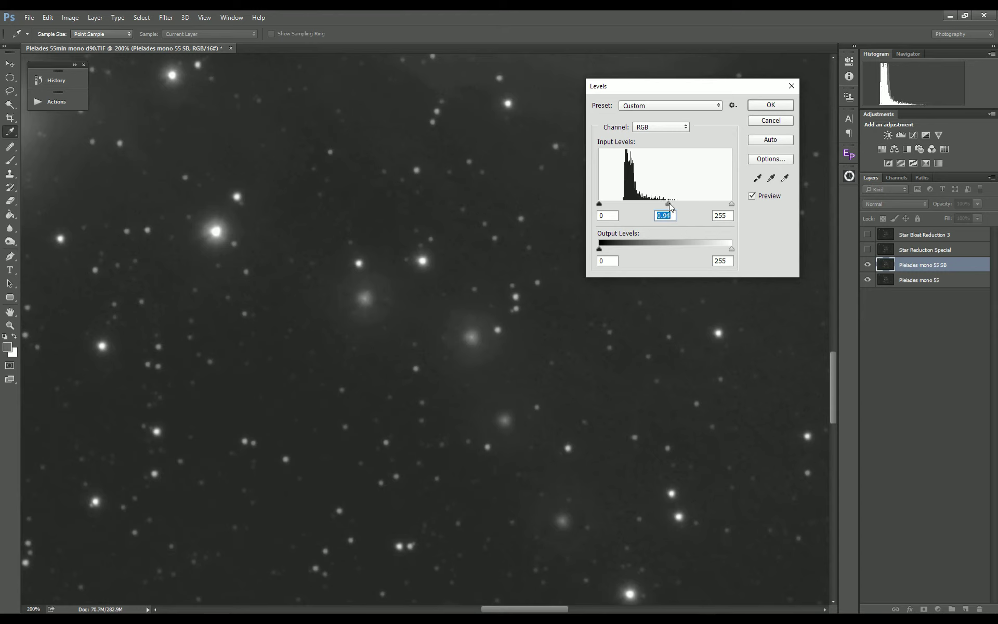
pyautogui.press('Up')
pyautogui.press('Up')
pyautogui.press('Return')
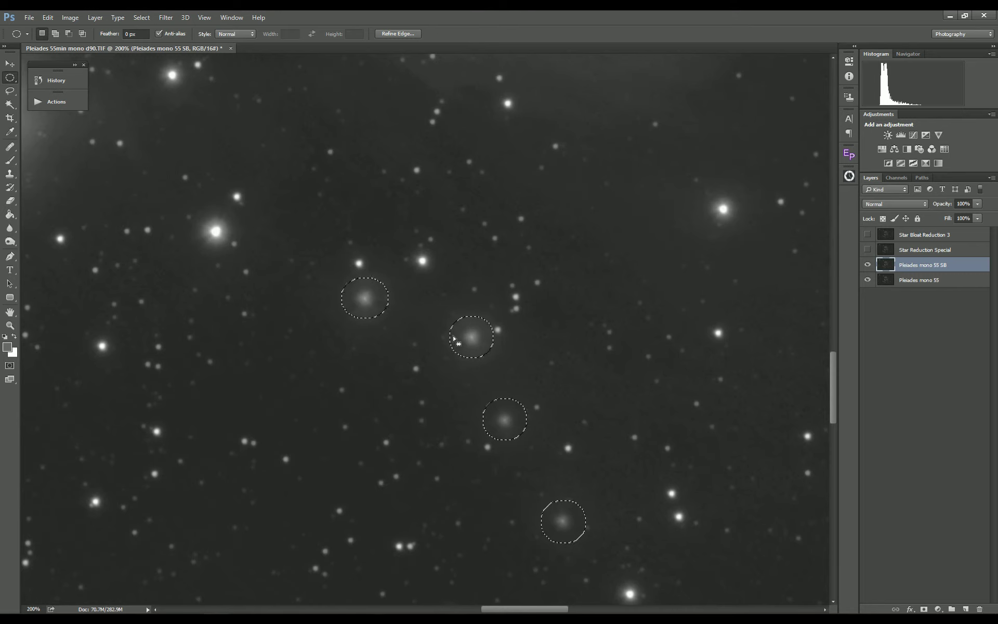
pyautogui.hotkey('ctrl', 'd')
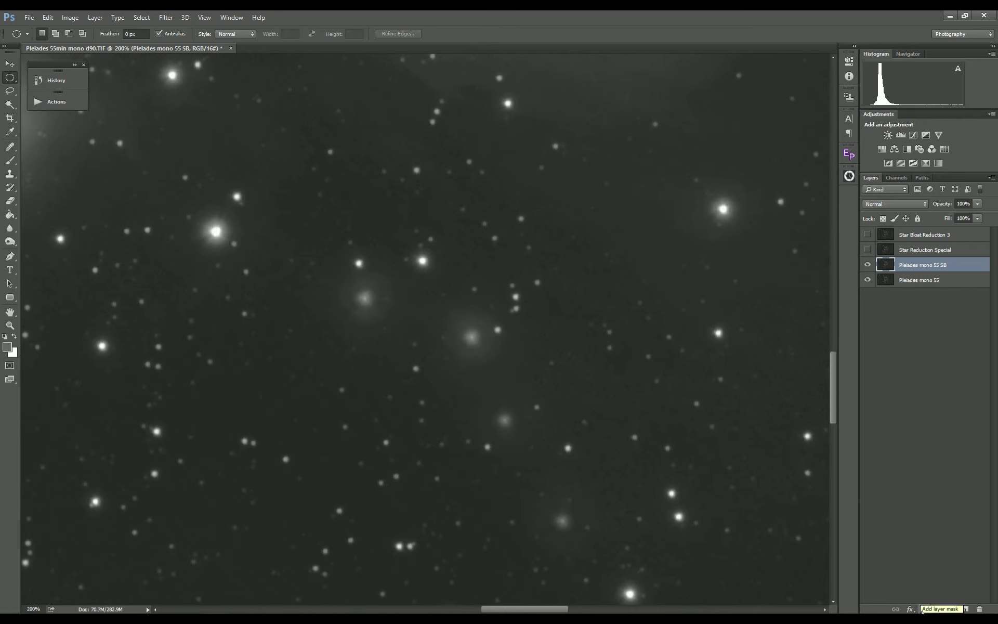
# Add a white mask to Pleiades mono 55 SB and paint black over two bloated star cores
pyautogui.click(924, 609)
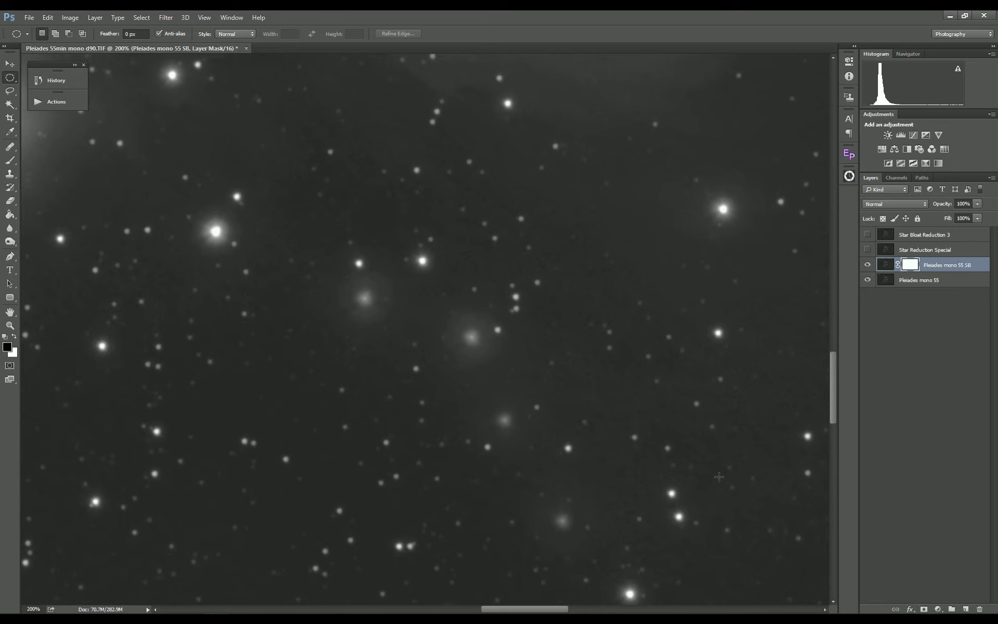
pyautogui.click(12, 161)
pyautogui.rightClick(461, 356)
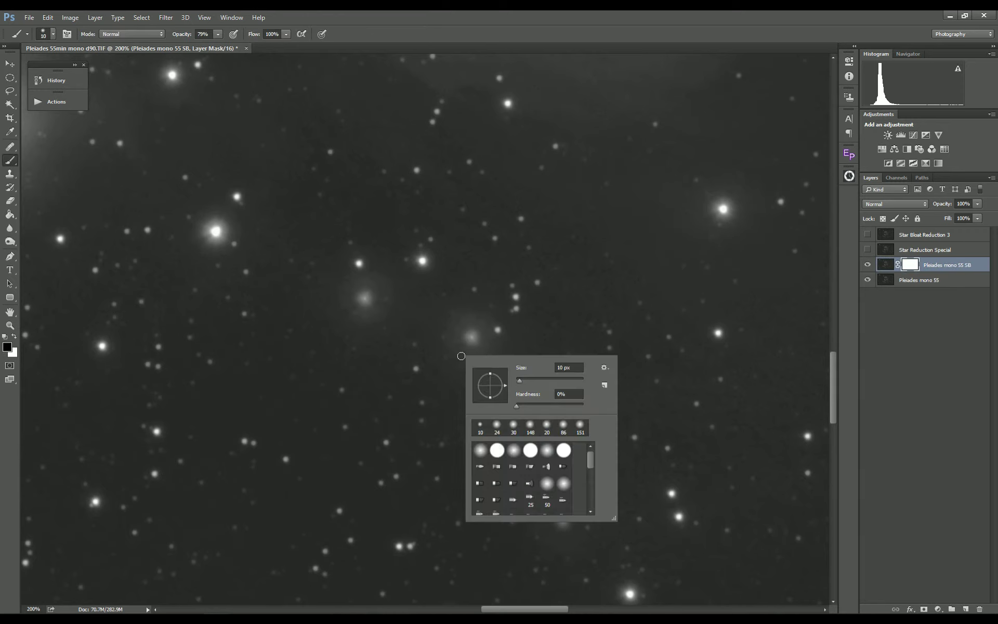
pyautogui.moveTo(517, 378); pyautogui.dragTo(525, 369)
pyautogui.click(883, 267)
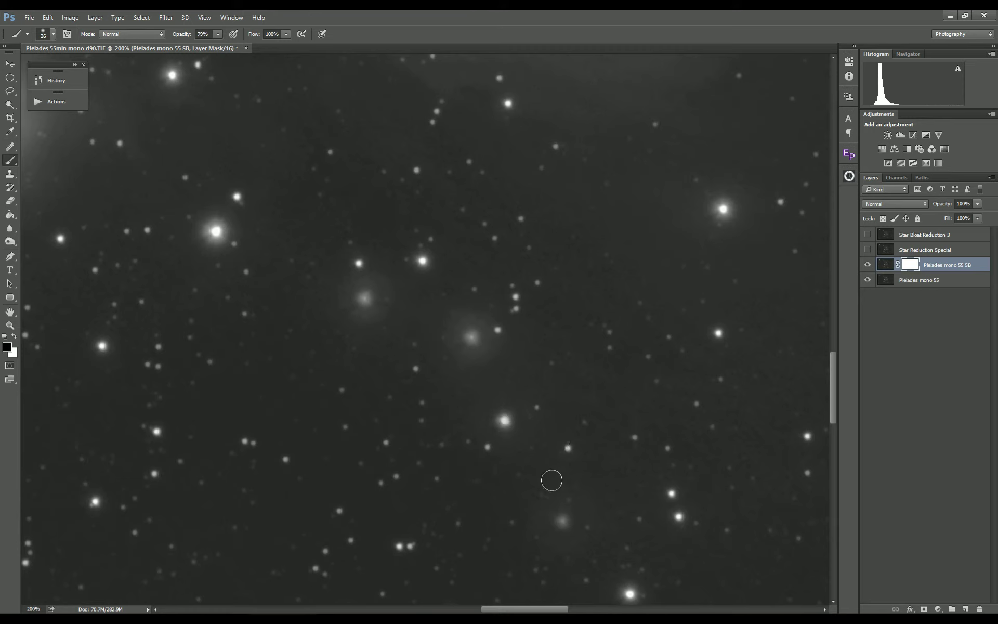
pyautogui.click(472, 337)
pyautogui.click(364, 298)
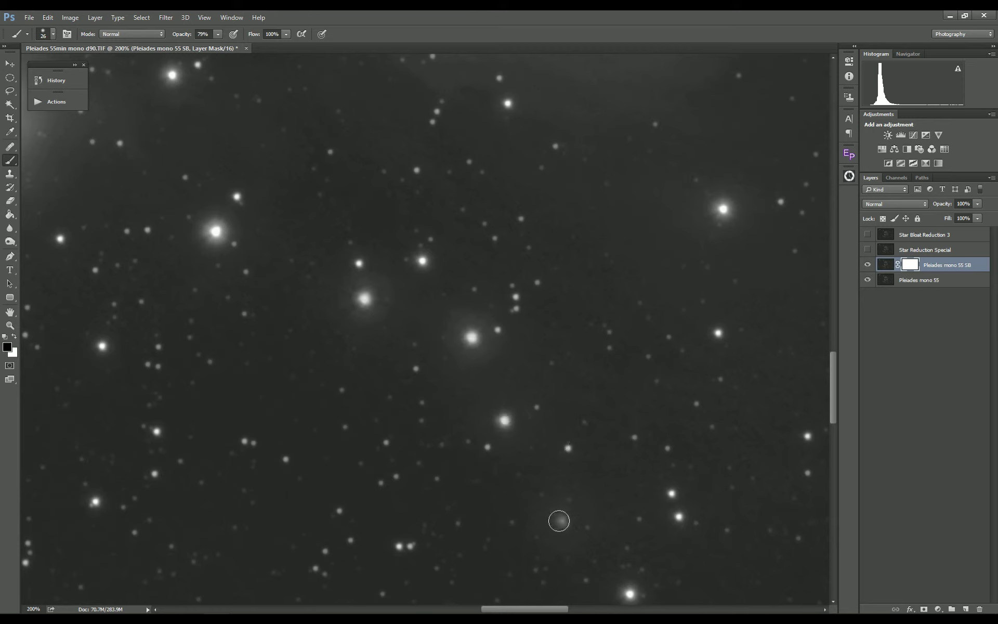
# Resize the brush and paint the mask over three more bloated stars below and left of centre
pyautogui.moveTo(440, 477); pyautogui.dragTo(456, 427)
pyautogui.scroll(-2, 456, 427)
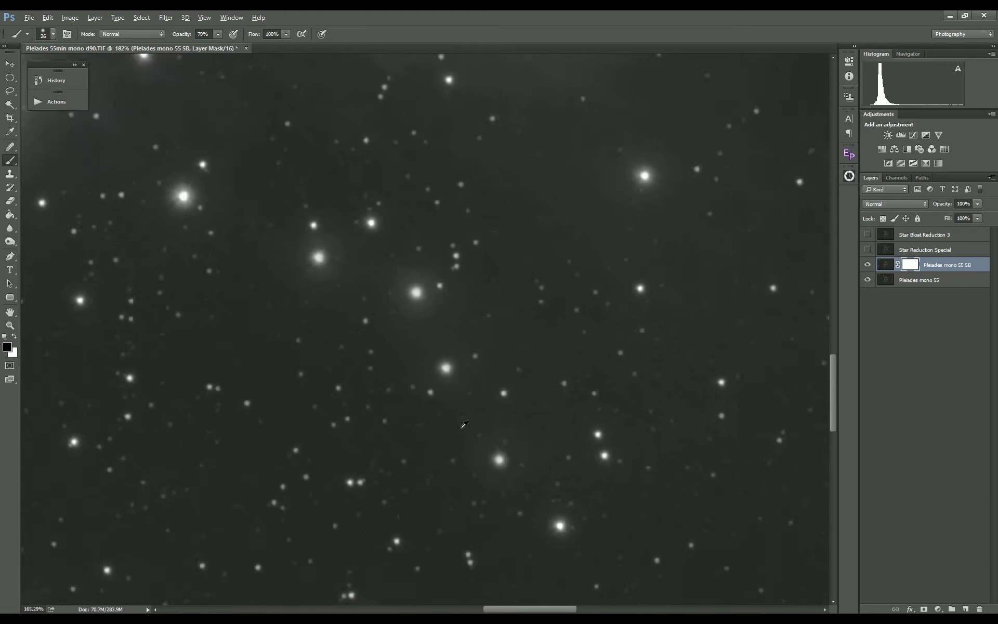
pyautogui.scroll(-3, 456, 427)
pyautogui.click(867, 264)
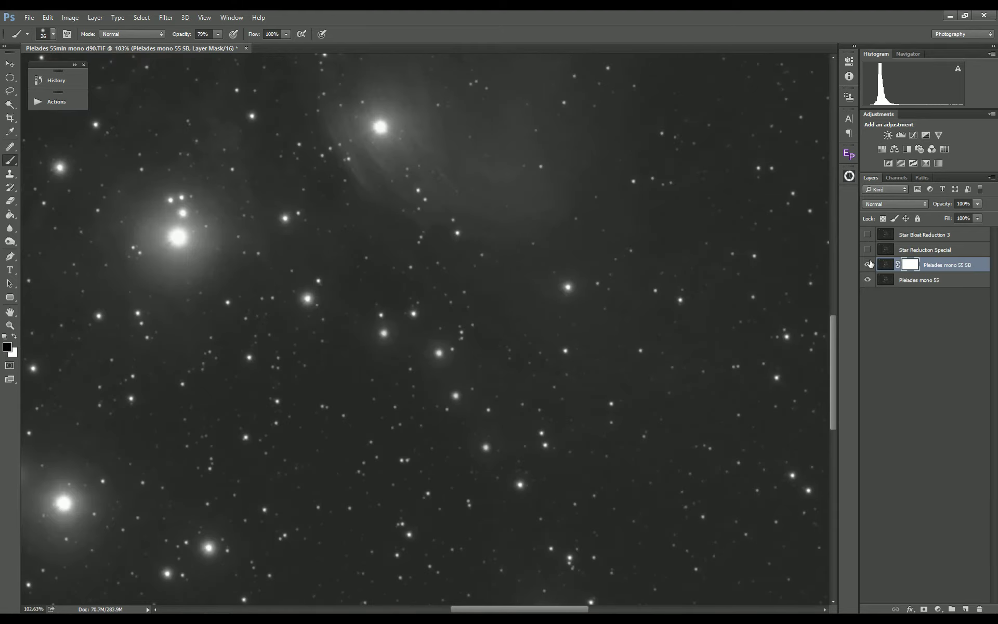
pyautogui.scroll(2, 434, 367)
pyautogui.scroll(2, 441, 365)
pyautogui.rightClick(441, 364)
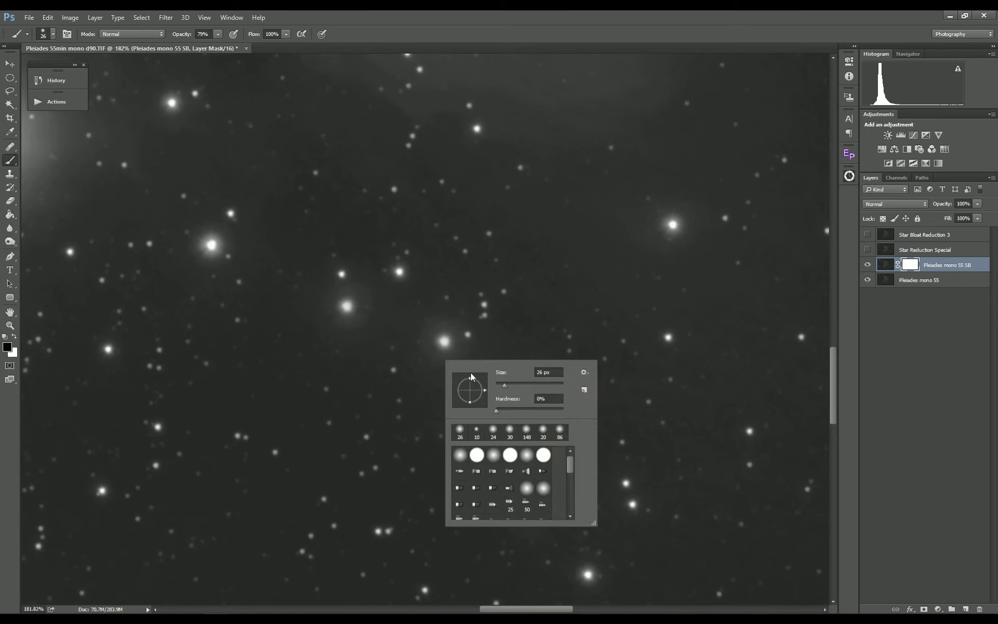
pyautogui.click(523, 385)
pyautogui.click(443, 341)
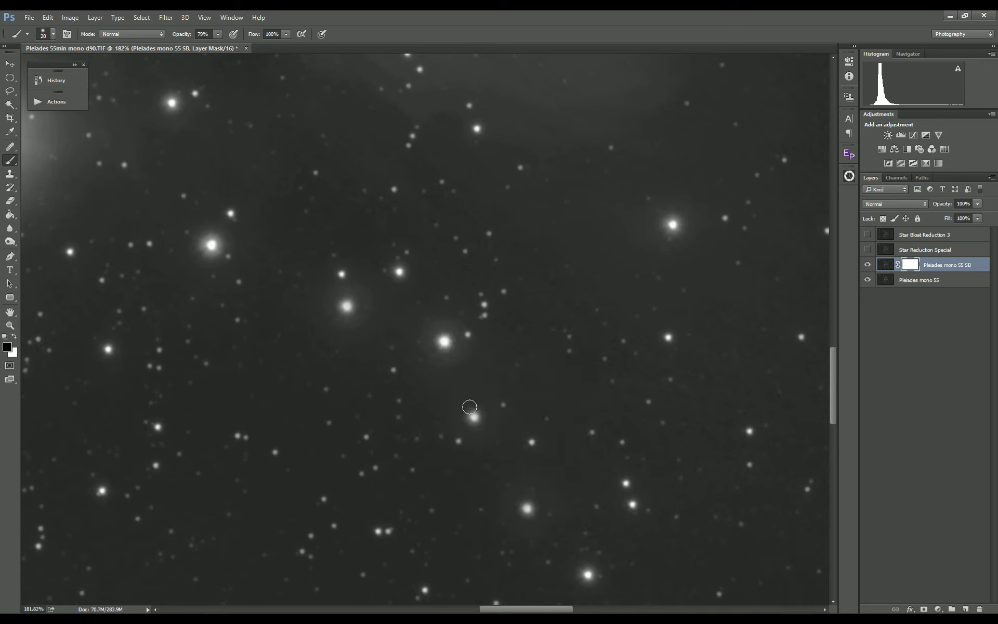
pyautogui.click(474, 416)
pyautogui.click(526, 508)
pyautogui.click(346, 306)
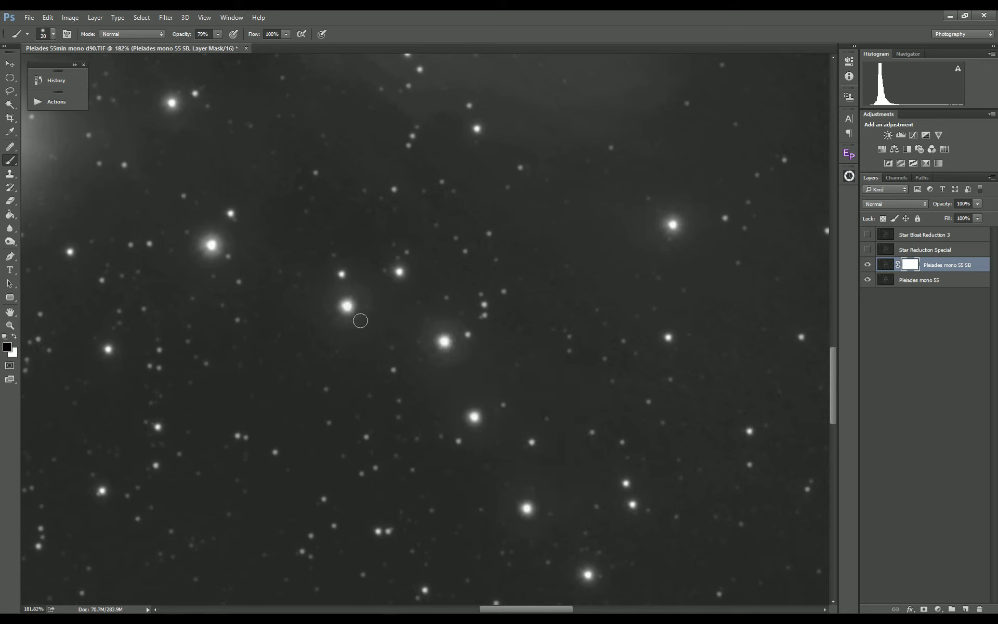
# Set the soft brush to 22% opacity and 127 px size
pyautogui.moveTo(186, 38); pyautogui.dragTo(156, 37)
pyautogui.rightClick(368, 258)
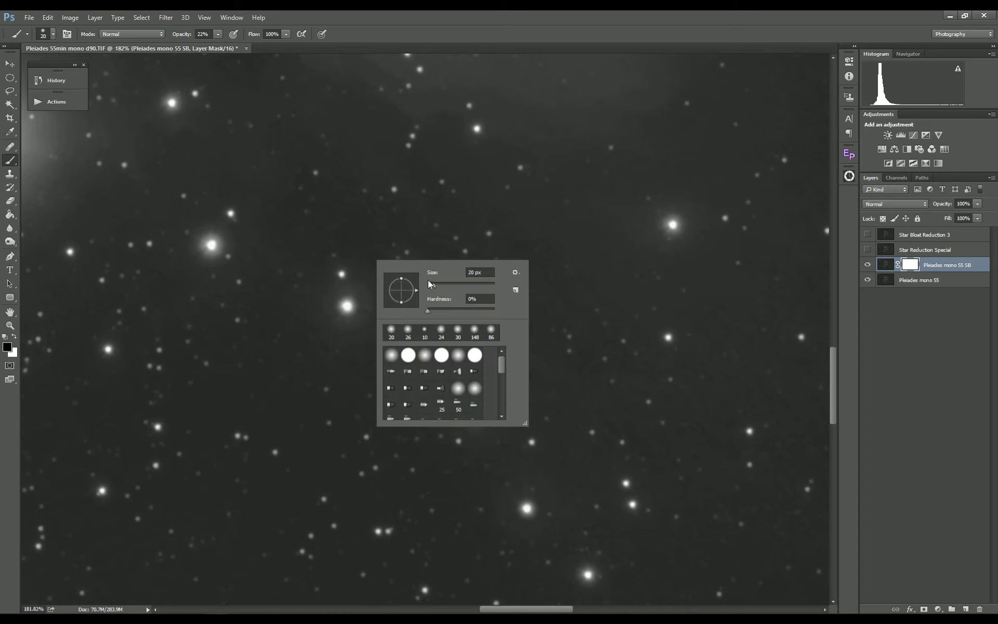
pyautogui.doubleClick(479, 272)
pyautogui.write('127')
pyautogui.press('Return')
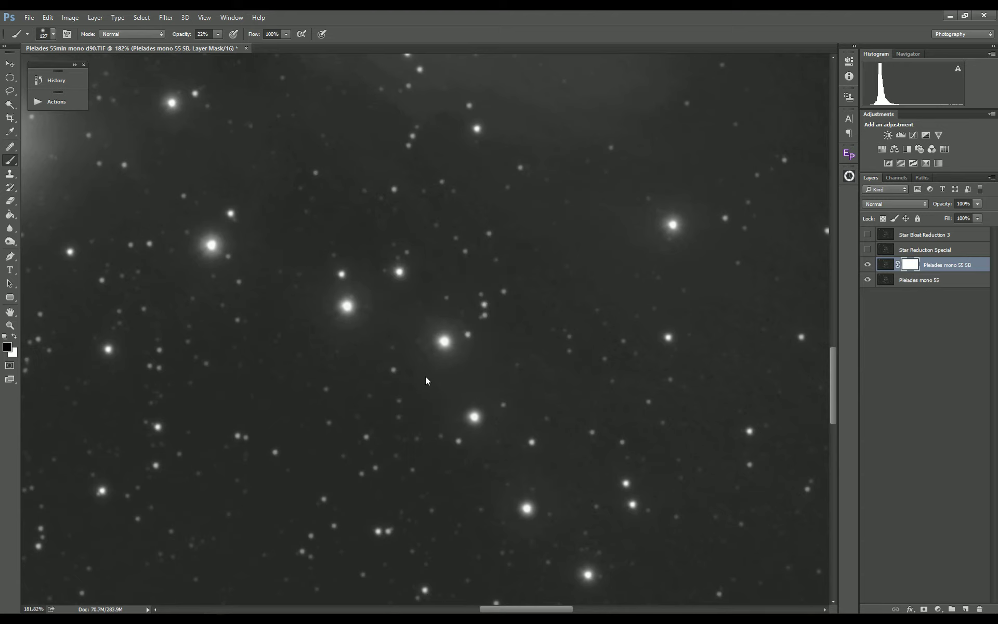
# Compare with Pleiades mono 55 SB toggled on and off, leave it hidden, and duplicate the base layer
pyautogui.scroll(-1, 572, 364)
pyautogui.scroll(-1, 583, 349)
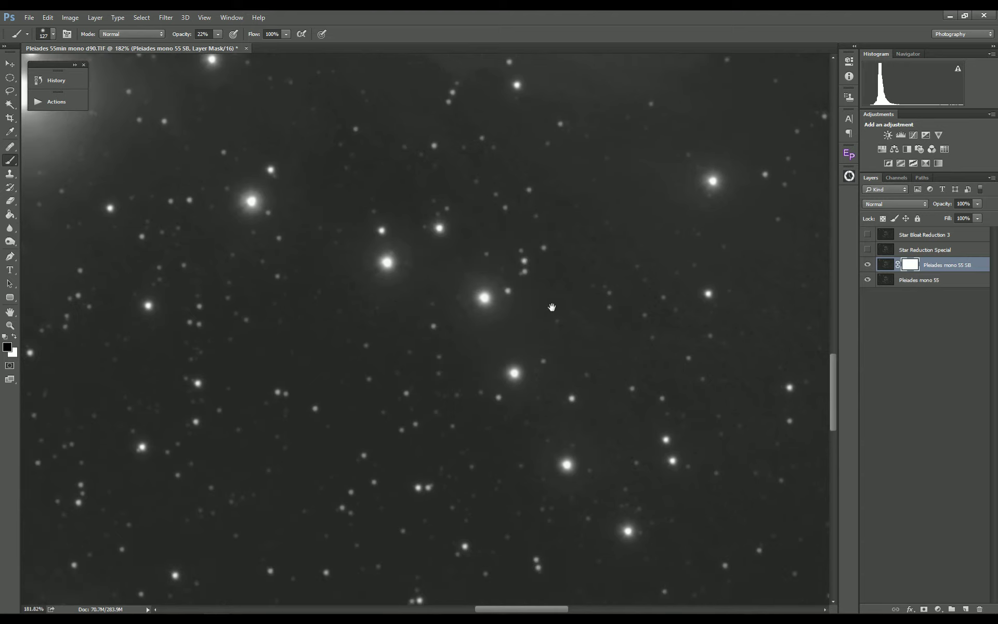
pyautogui.scroll(-1, 608, 352)
pyautogui.click(870, 266)
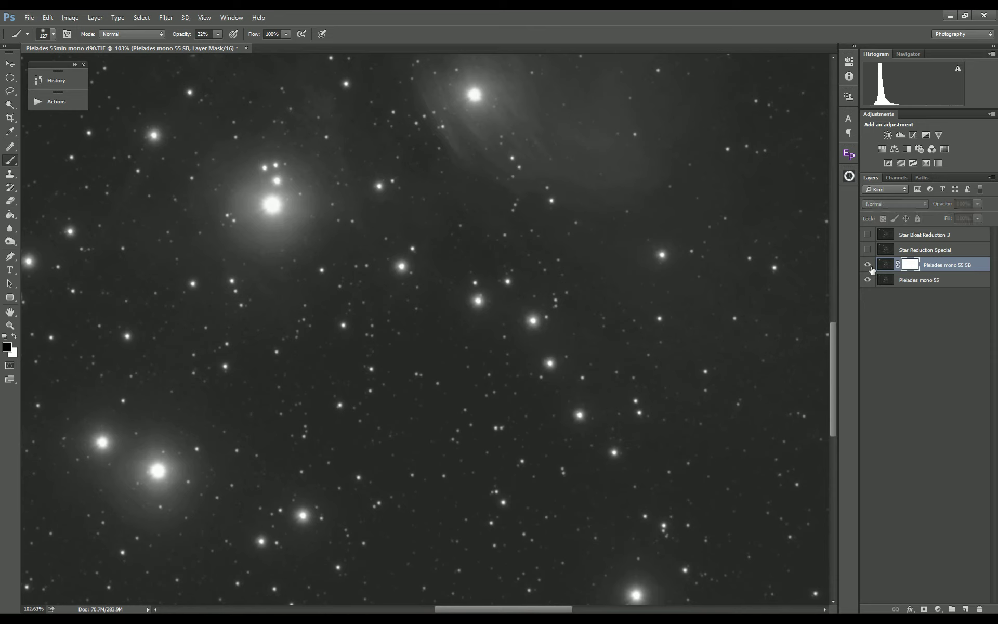
pyautogui.click(867, 265)
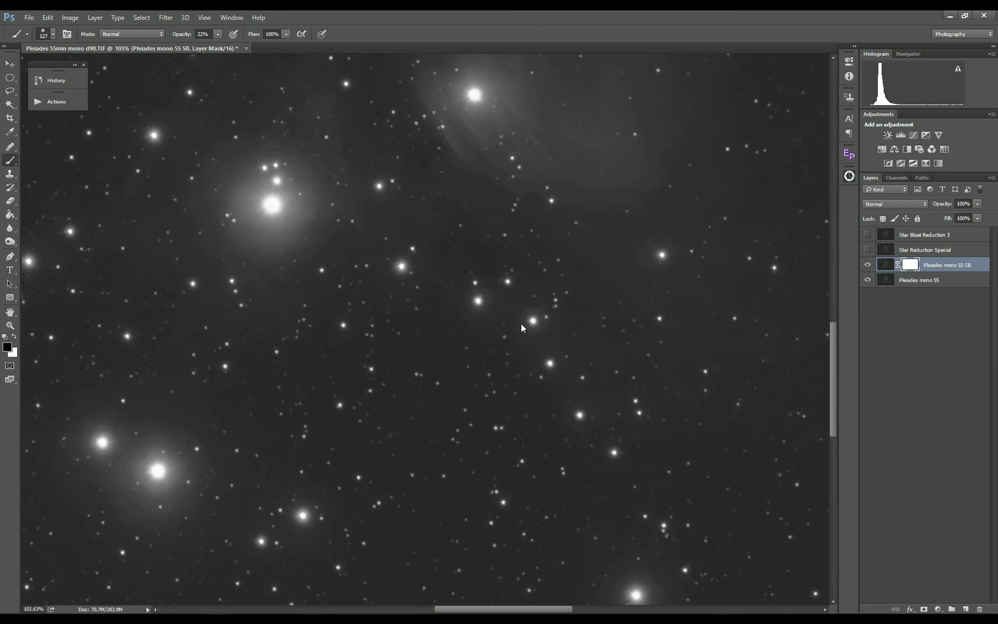
pyautogui.click(867, 266)
pyautogui.click(868, 266)
pyautogui.click(868, 266)
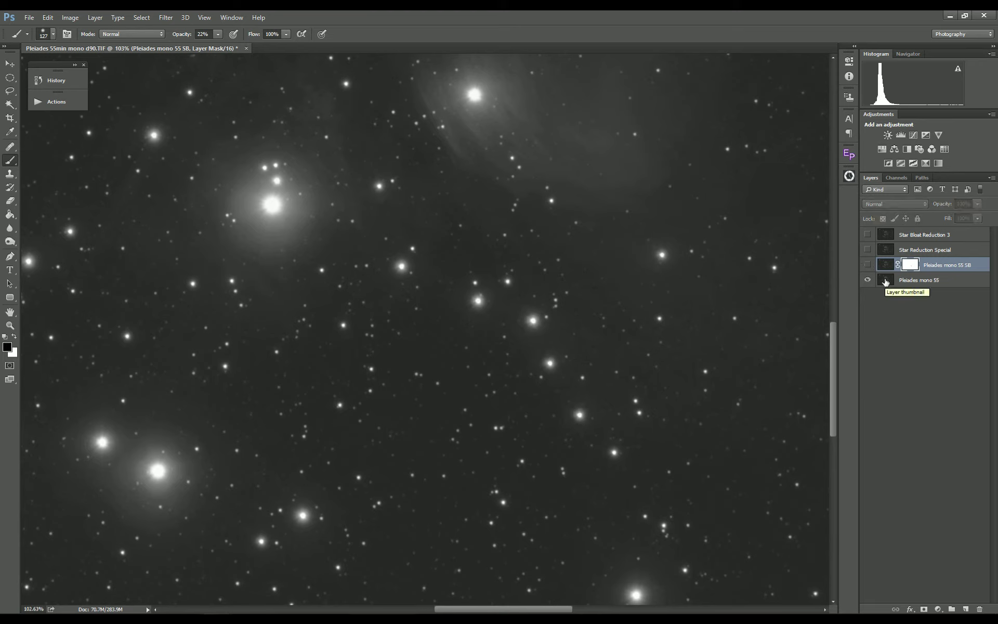
pyautogui.moveTo(886, 281); pyautogui.dragTo(967, 606)
# Keep the 'Pleiades mono 55 copy' name, zoom to 220% on the cluster, and add empty Layer 1
pyautogui.doubleClick(945, 281)
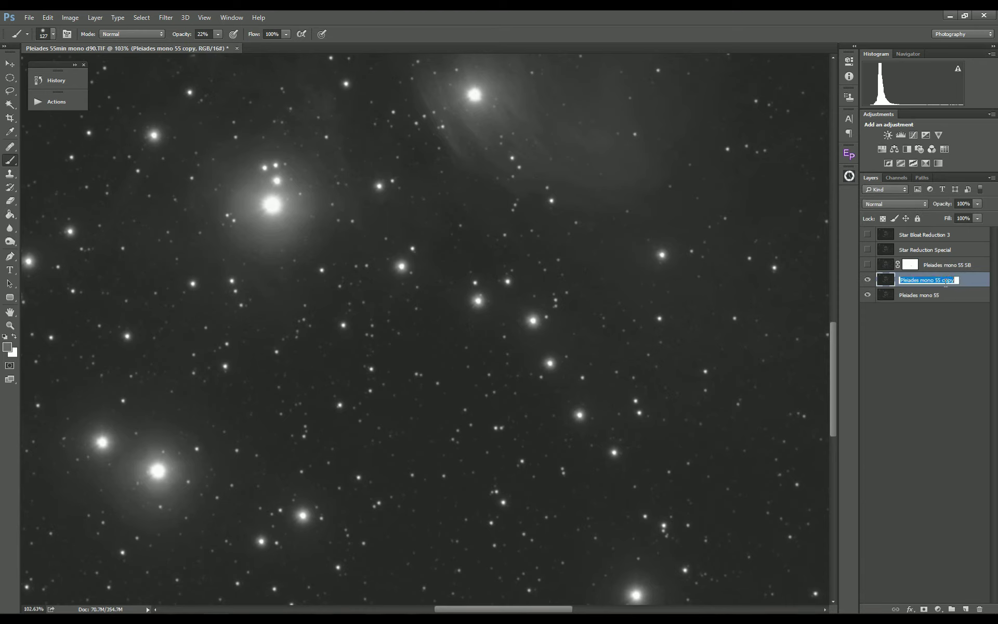
pyautogui.click(884, 283)
pyautogui.scroll(3, 390, 279)
pyautogui.scroll(2, 416, 273)
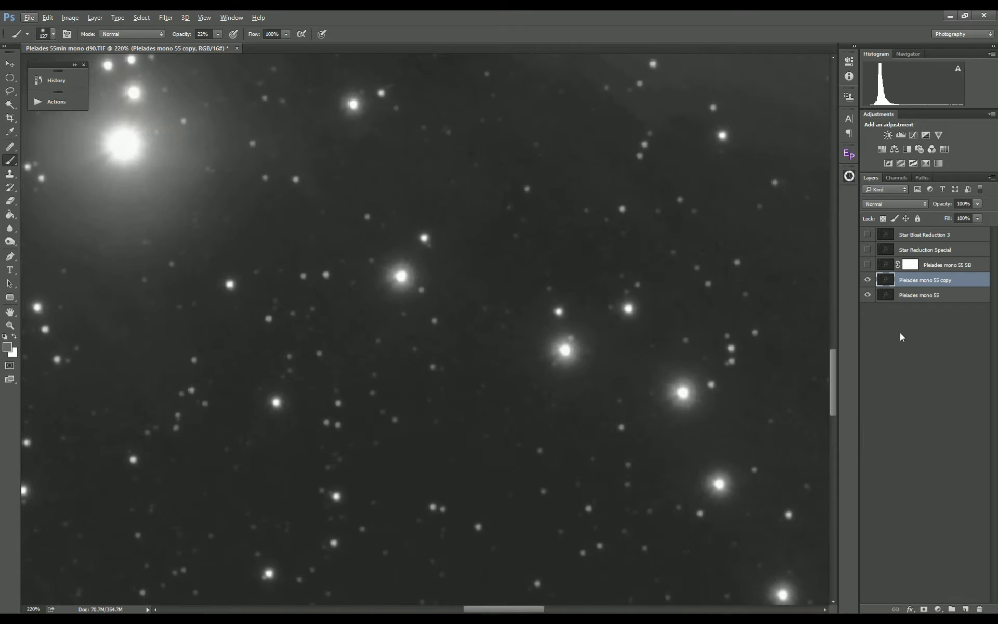
pyautogui.moveTo(525, 264); pyautogui.dragTo(572, 368)
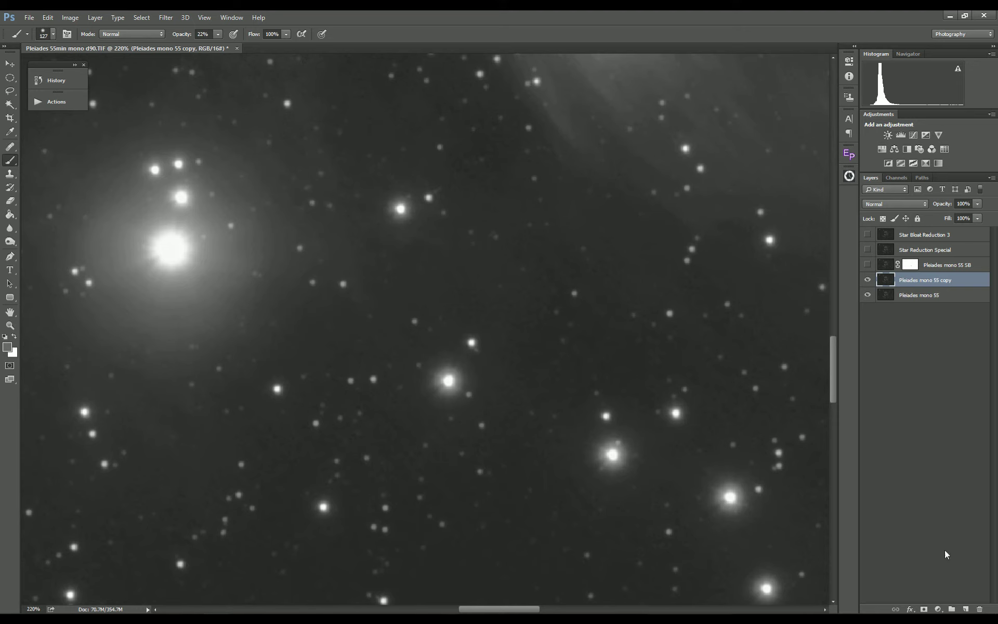
pyautogui.click(964, 607)
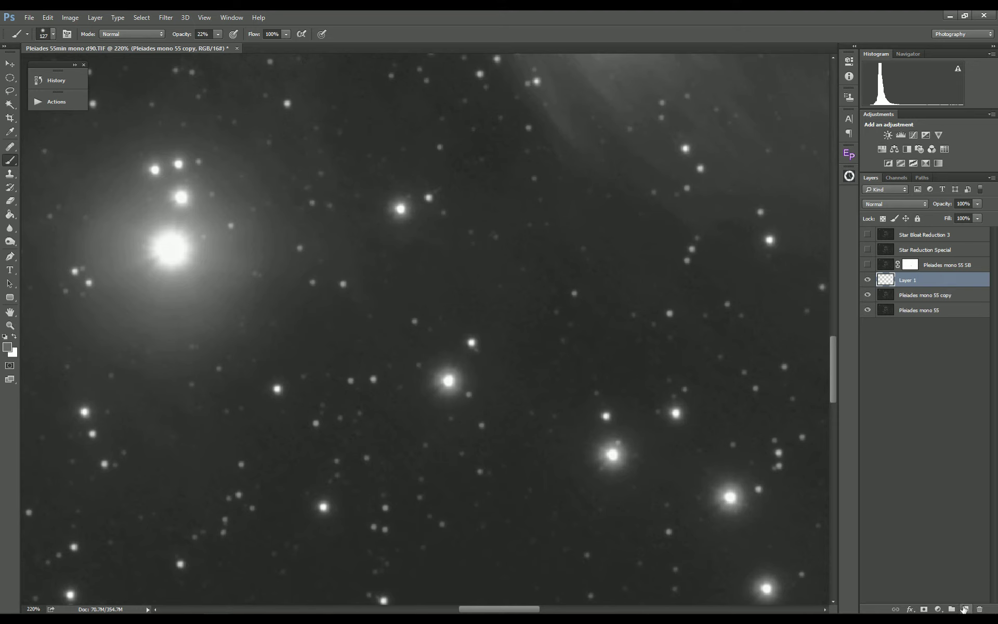
# Set a Clone Stamp source on empty sky in the copy layer, then target Layer 1
pyautogui.click(889, 296)
pyautogui.click(10, 174)
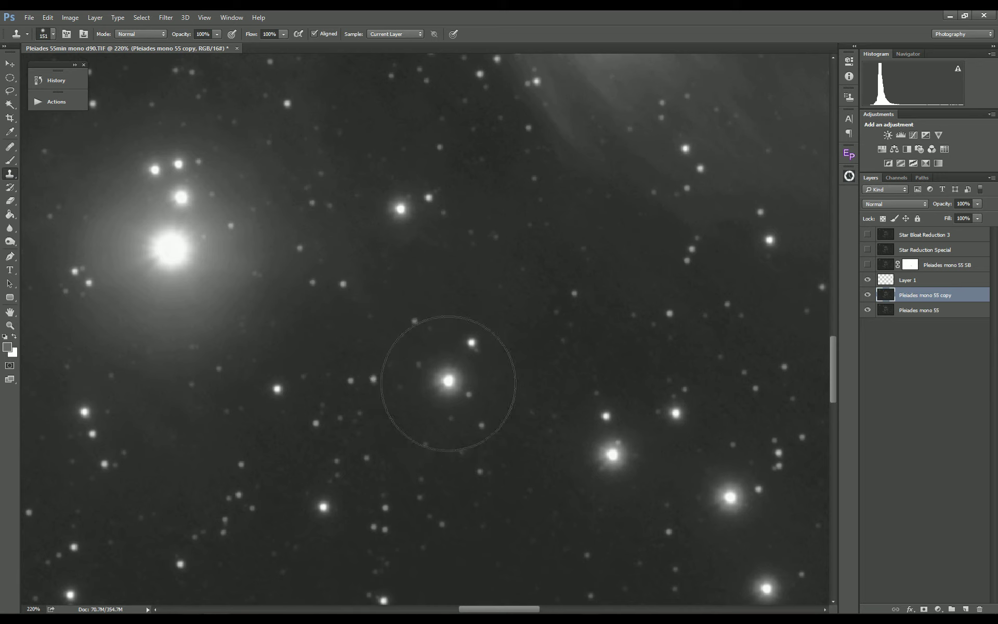
pyautogui.keyDown('alt'); pyautogui.click(476, 273); pyautogui.keyUp('alt')
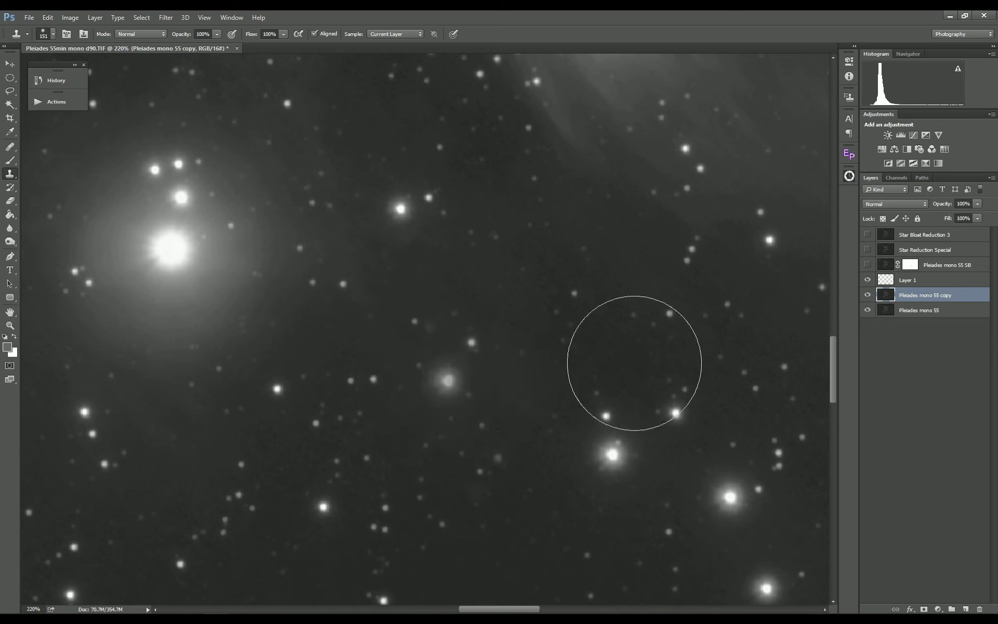
pyautogui.click(888, 280)
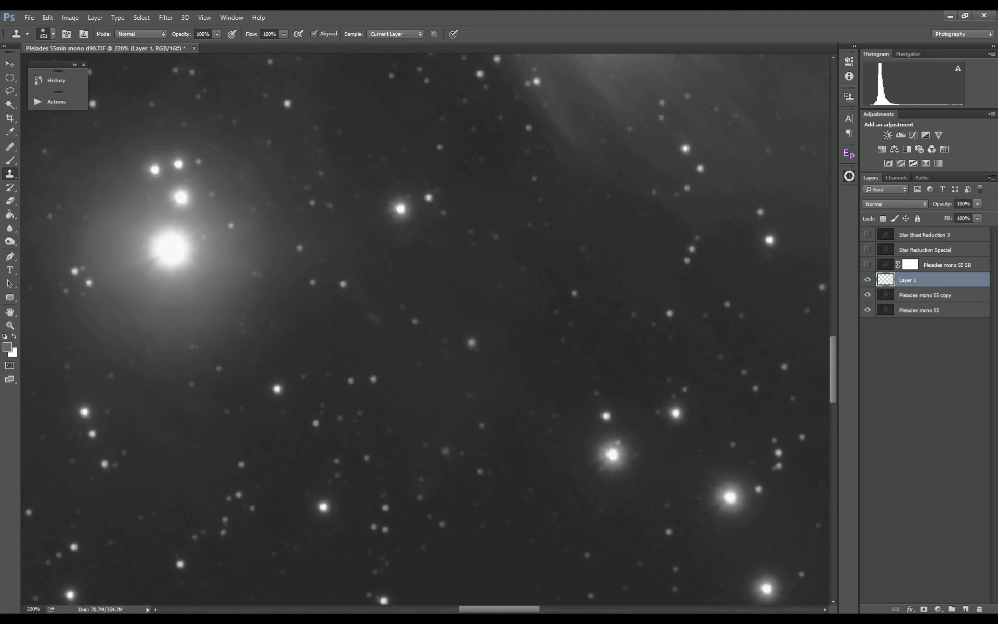
# Add a mask to Layer 1 and paint out the bloated star's glow with a soft white brush
pyautogui.keyDown('alt'); pyautogui.click(924, 609); pyautogui.keyUp('alt')
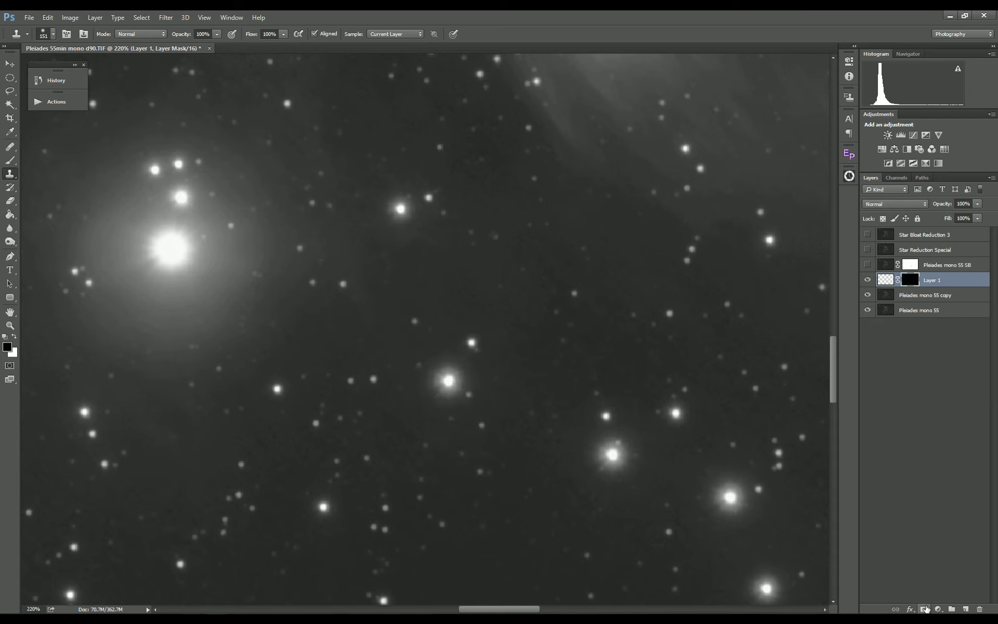
pyautogui.click(10, 160)
pyautogui.click(15, 337)
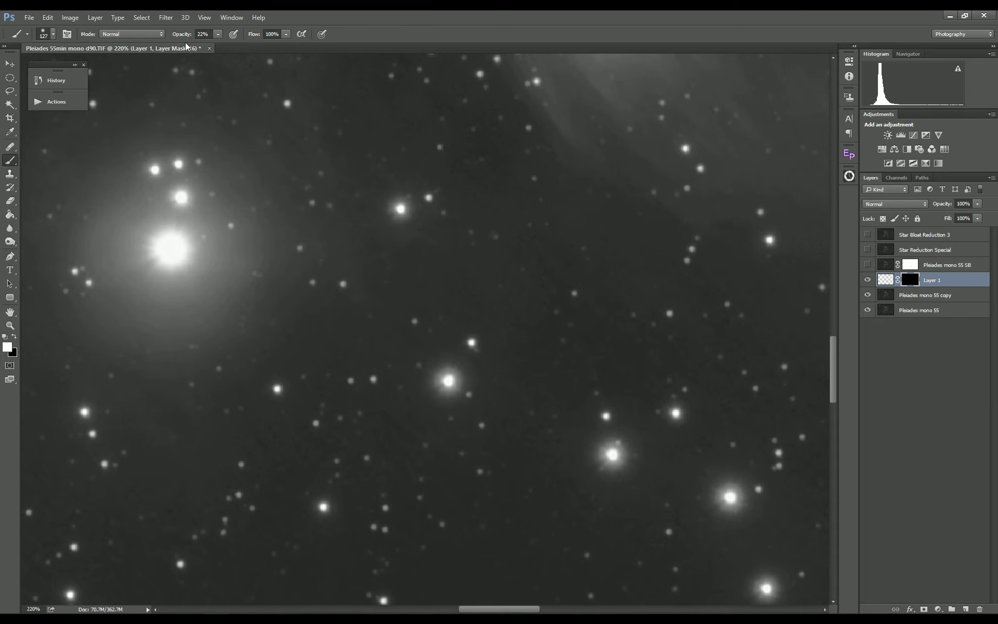
pyautogui.moveTo(184, 36)
pyautogui.mouseDown()
pyautogui.moveTo(248, 49)
pyautogui.moveTo(233, 51)
pyautogui.mouseUp()
pyautogui.rightClick(462, 387)
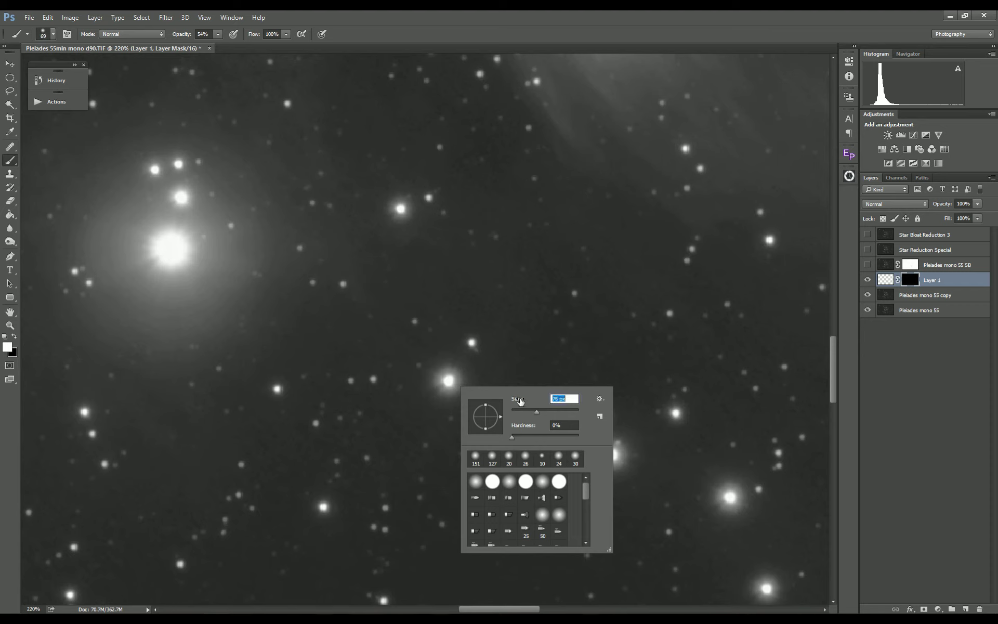
pyautogui.click(411, 349)
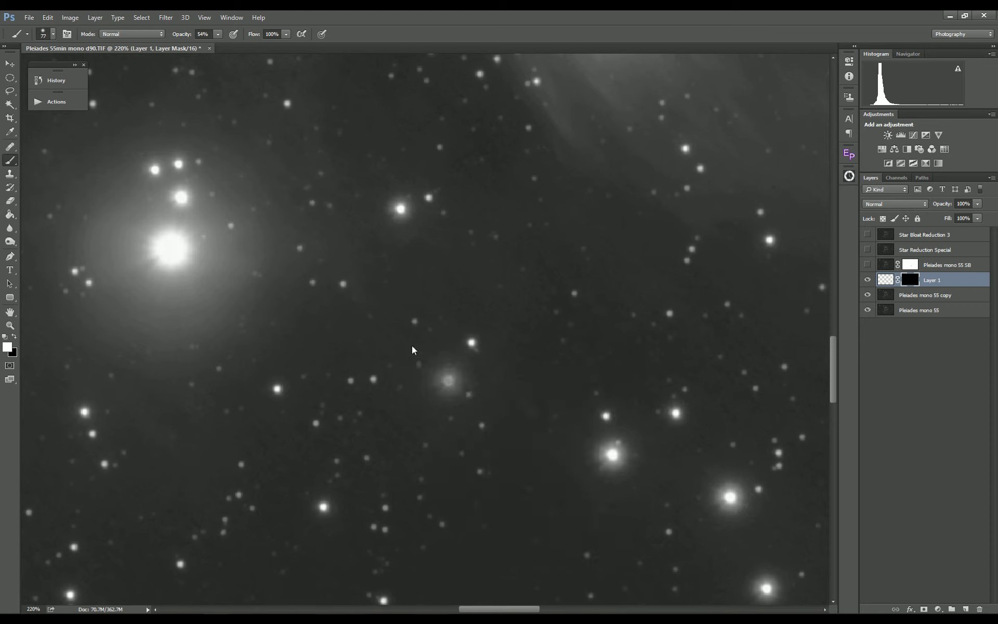
pyautogui.click(411, 347)
pyautogui.click(412, 349)
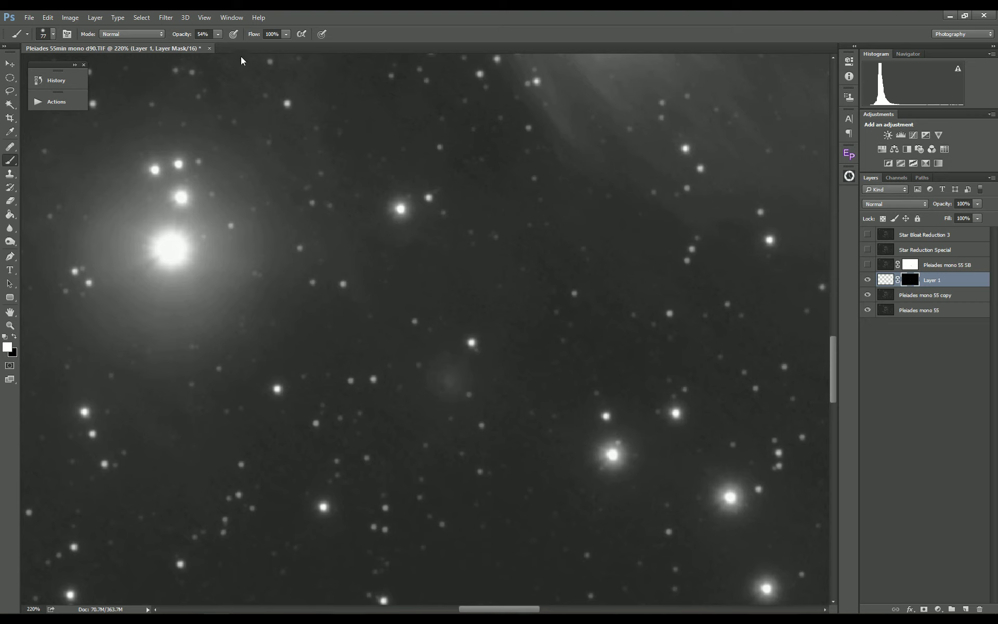
# Set a 21 px brush at full opacity and restore the star's small core on the mask
pyautogui.press('0')
pyautogui.rightClick(441, 390)
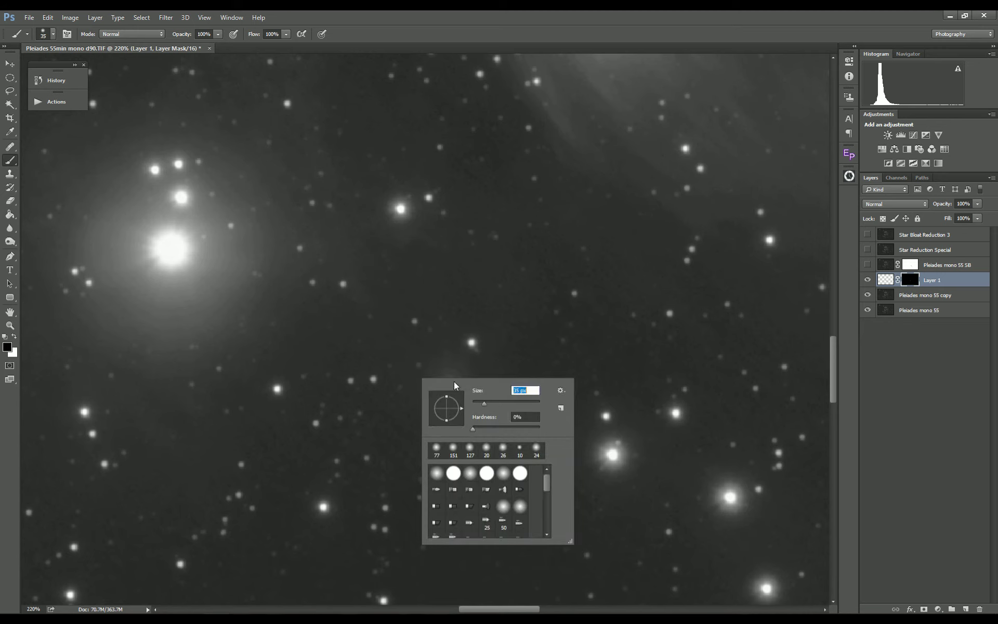
pyautogui.moveTo(480, 396); pyautogui.dragTo(471, 396)
pyautogui.press('Return')
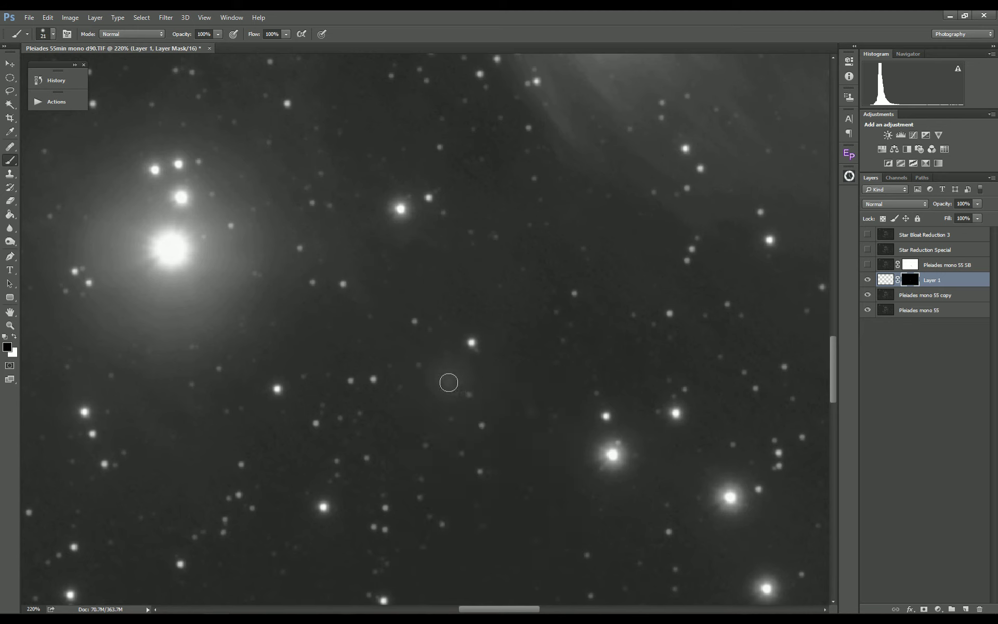
pyautogui.click(448, 381)
pyautogui.keyDown('alt'); pyautogui.scroll(-3, 495, 447); pyautogui.keyUp('alt')
pyautogui.keyDown('alt'); pyautogui.scroll(2, 522, 447); pyautogui.keyUp('alt')
pyautogui.rightClick(523, 449)
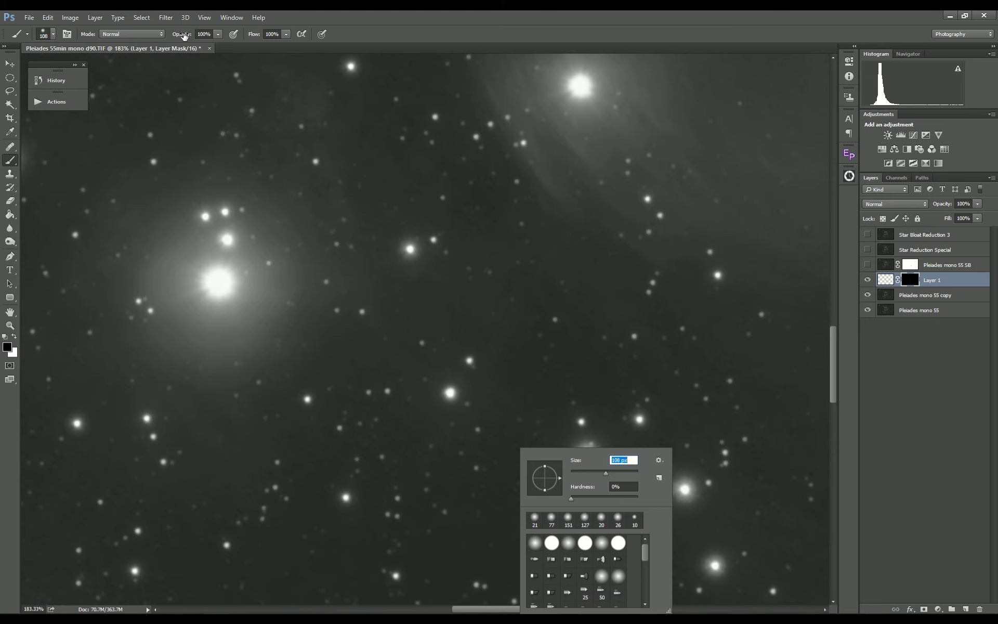
# Lower brush opacity to 15% and toggle Layer 1 off and on to compare
pyautogui.moveTo(180, 33); pyautogui.dragTo(140, 35)
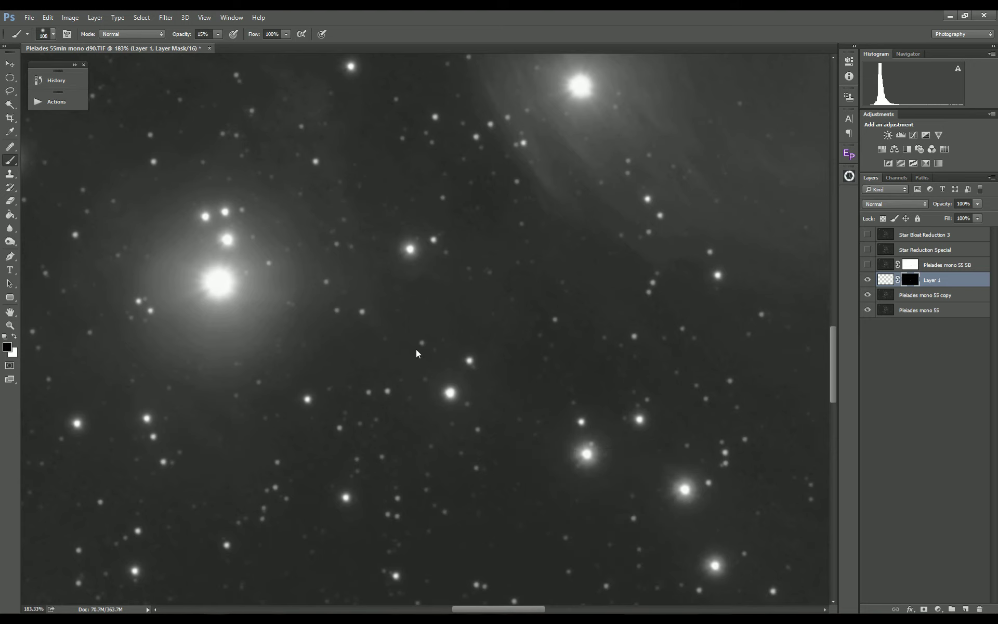
pyautogui.moveTo(558, 470); pyautogui.dragTo(541, 437)
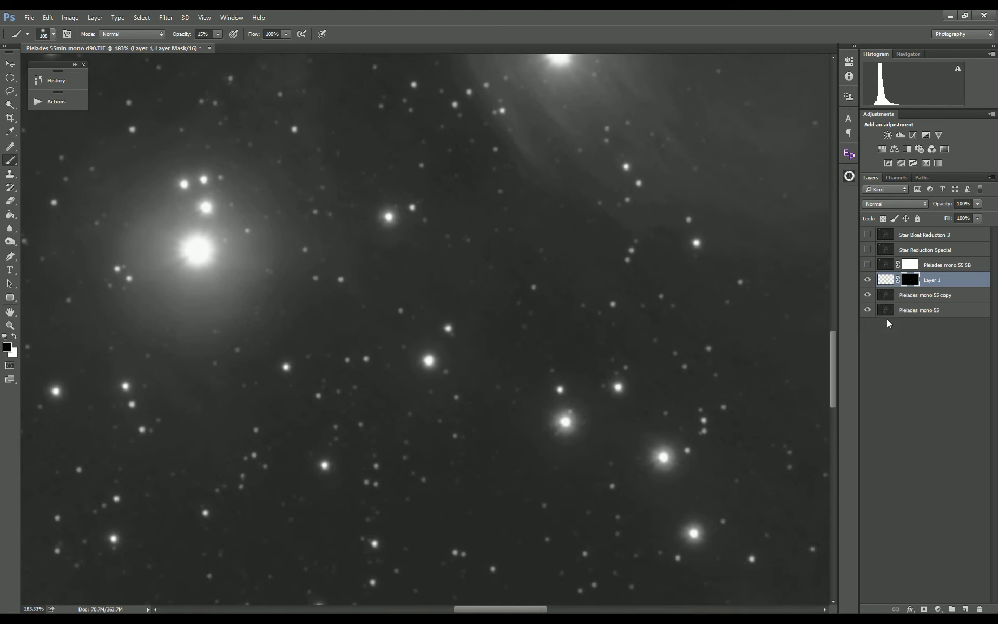
pyautogui.click(867, 281)
pyautogui.click(868, 281)
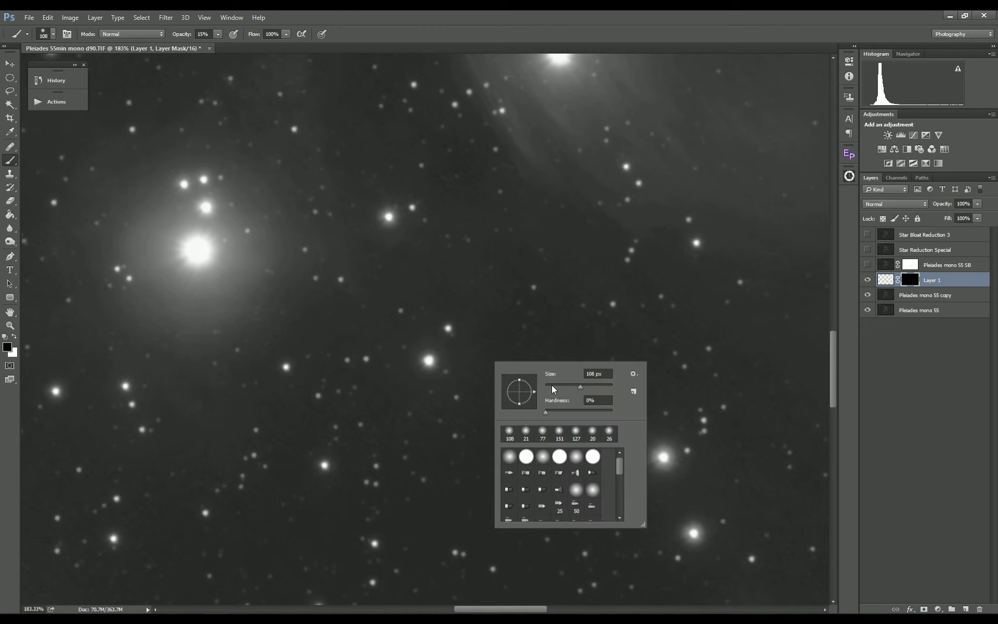
# Set the brush to 10 px at 100% opacity, then hide Layer 1
pyautogui.click(551, 384)
pyautogui.click(446, 371)
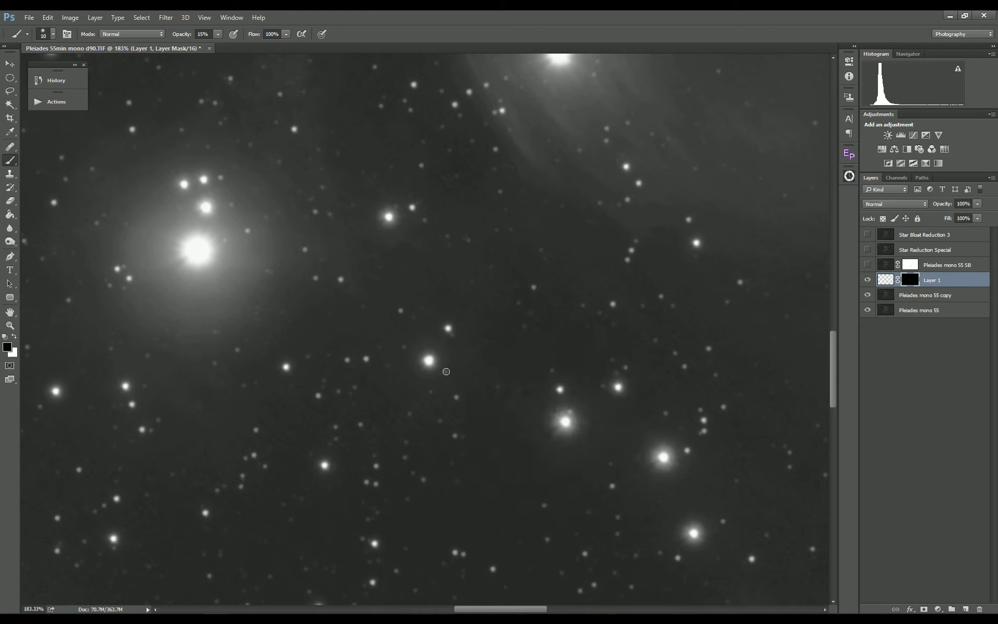
pyautogui.moveTo(182, 34); pyautogui.dragTo(204, 34)
pyautogui.moveTo(562, 443); pyautogui.dragTo(533, 432)
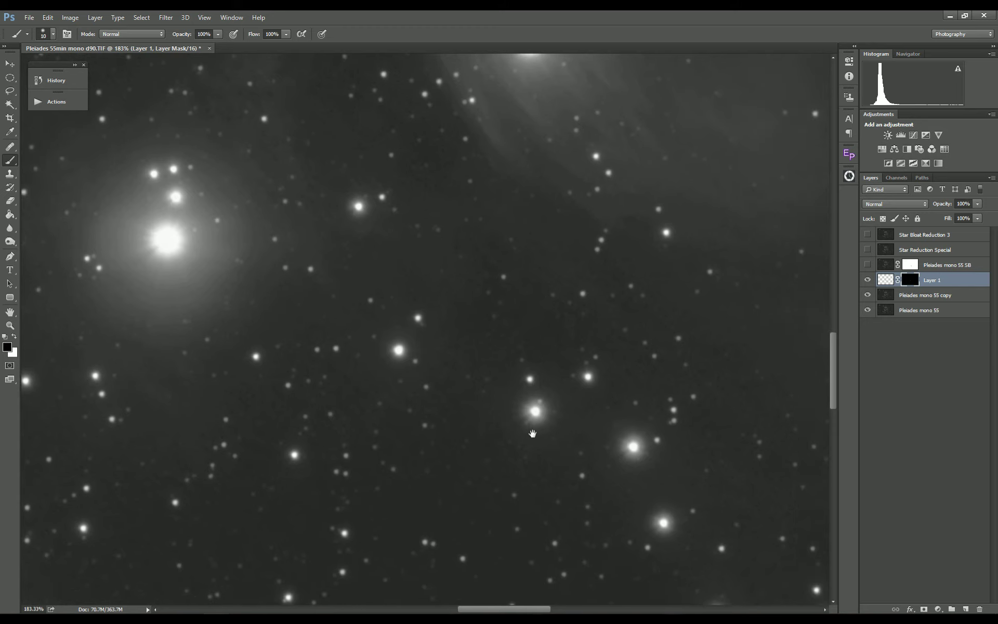
pyautogui.click(867, 279)
pyautogui.click(883, 297)
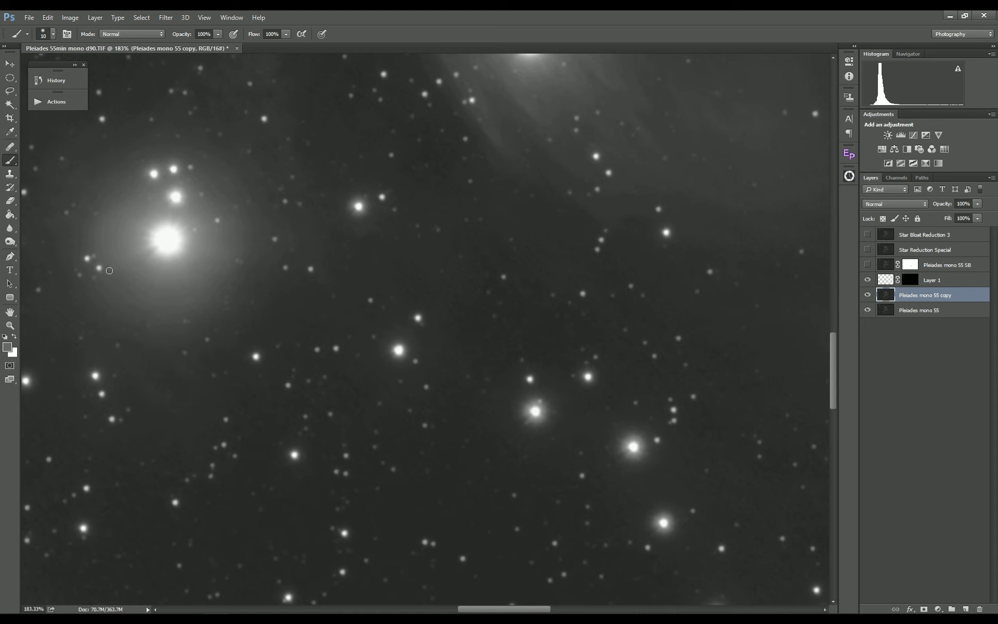
pyautogui.click(9, 174)
pyautogui.click(536, 410)
pyautogui.hotkey('ctrl', 'z')
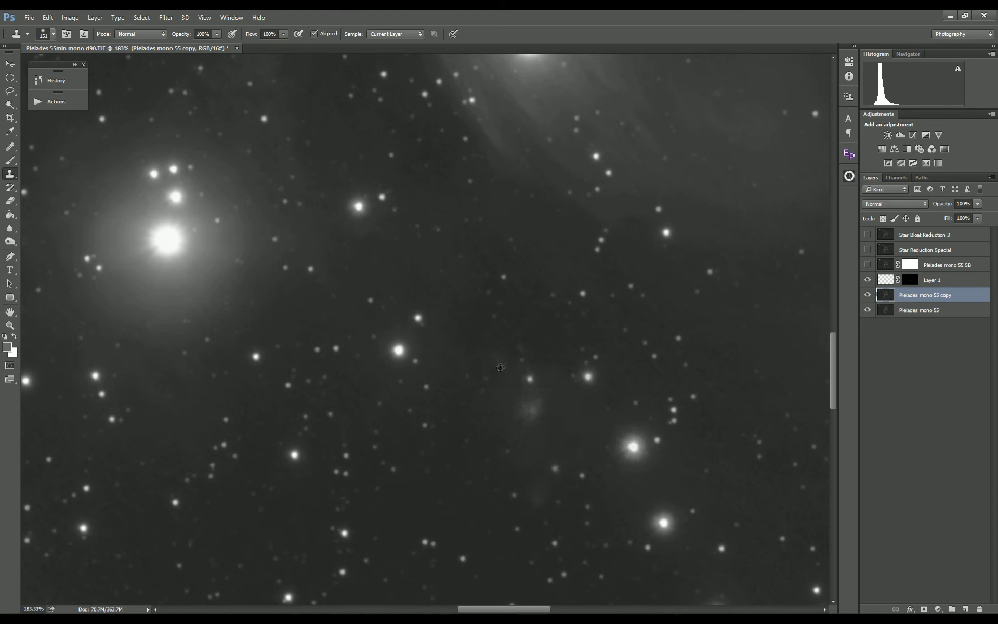
pyautogui.click(888, 280)
pyautogui.hotkey('ctrl', 'z')
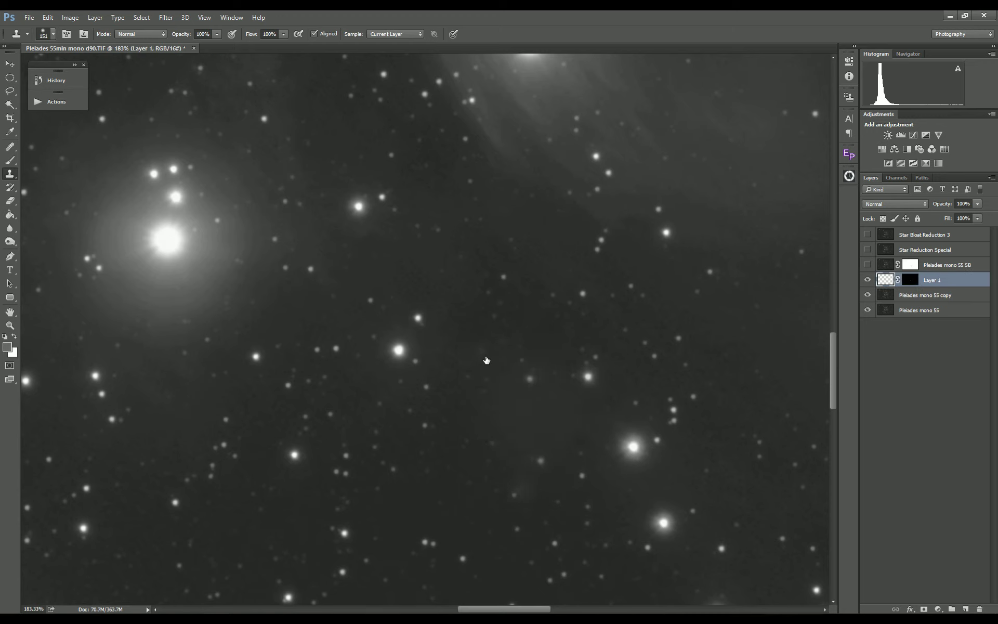
pyautogui.hotkey('ctrl', 'z')
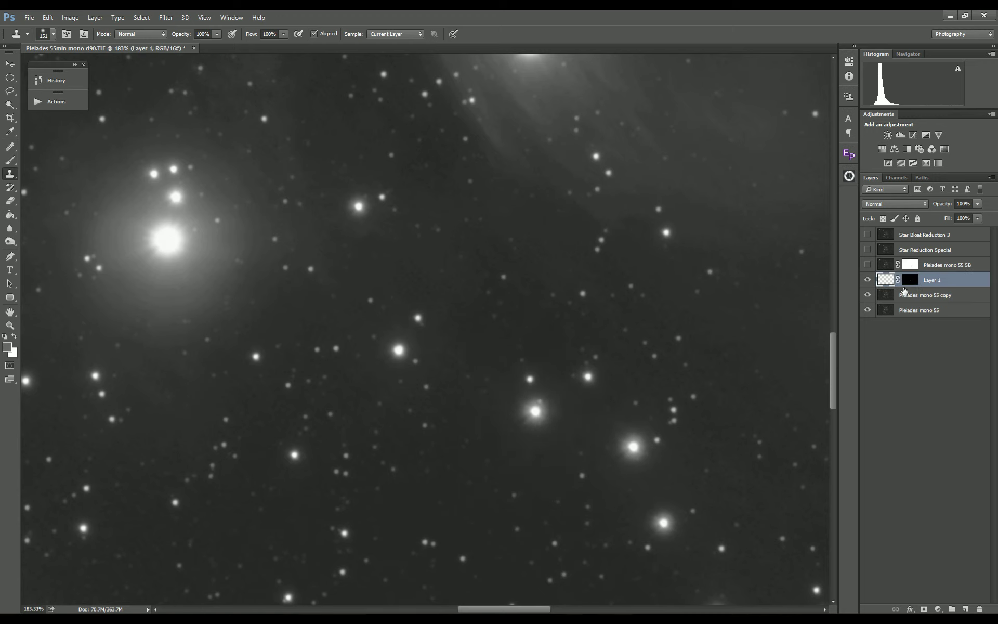
pyautogui.click(910, 283)
# Pick a 58 px soft brush, check Layer 1's mask, and paint white at 66% opacity
pyautogui.click(10, 160)
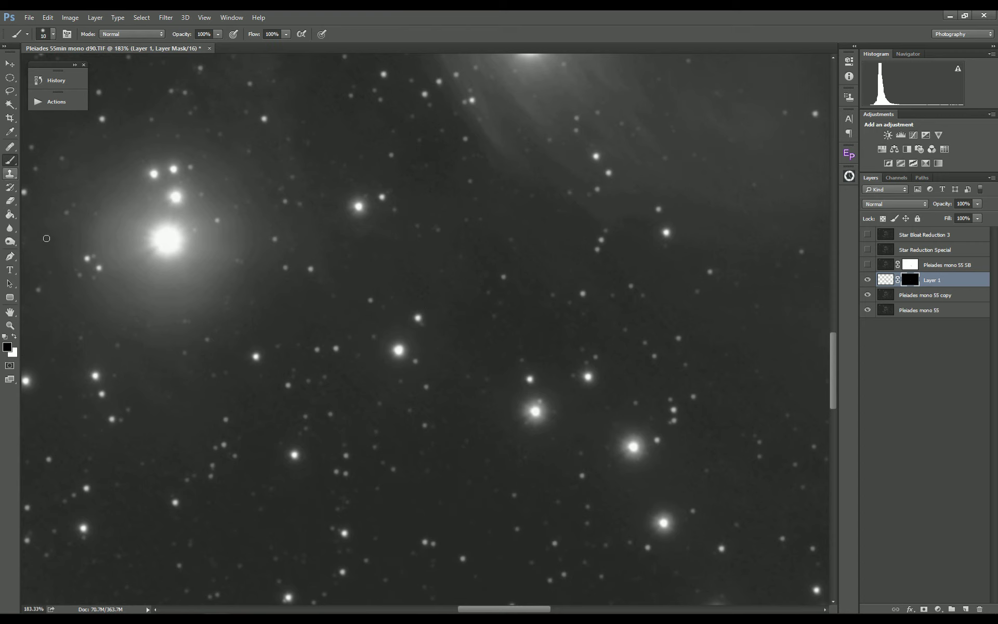
pyautogui.rightClick(368, 406)
pyautogui.moveTo(439, 430); pyautogui.dragTo(457, 432)
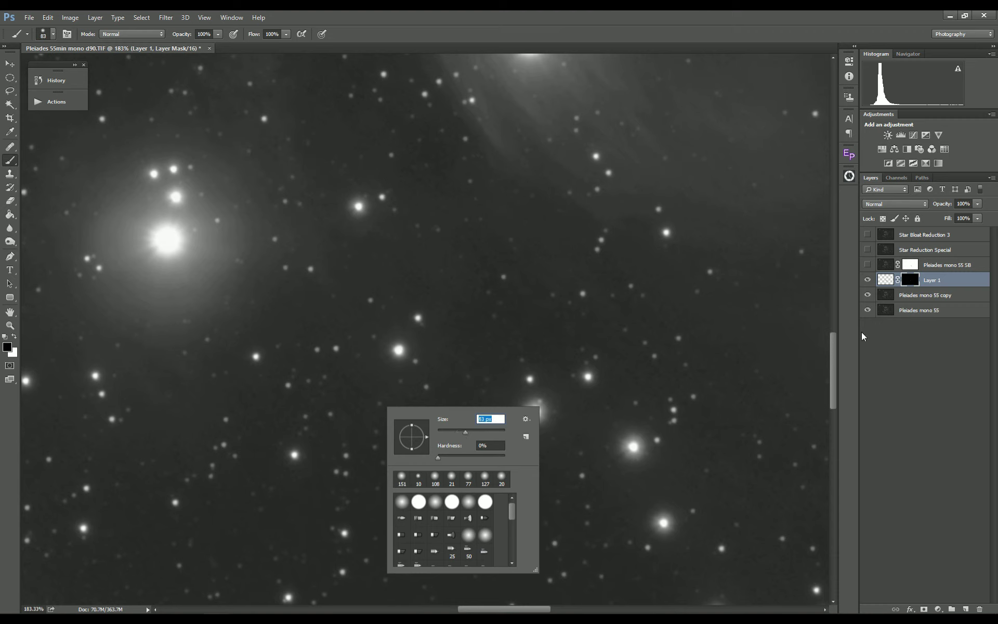
pyautogui.click(884, 283)
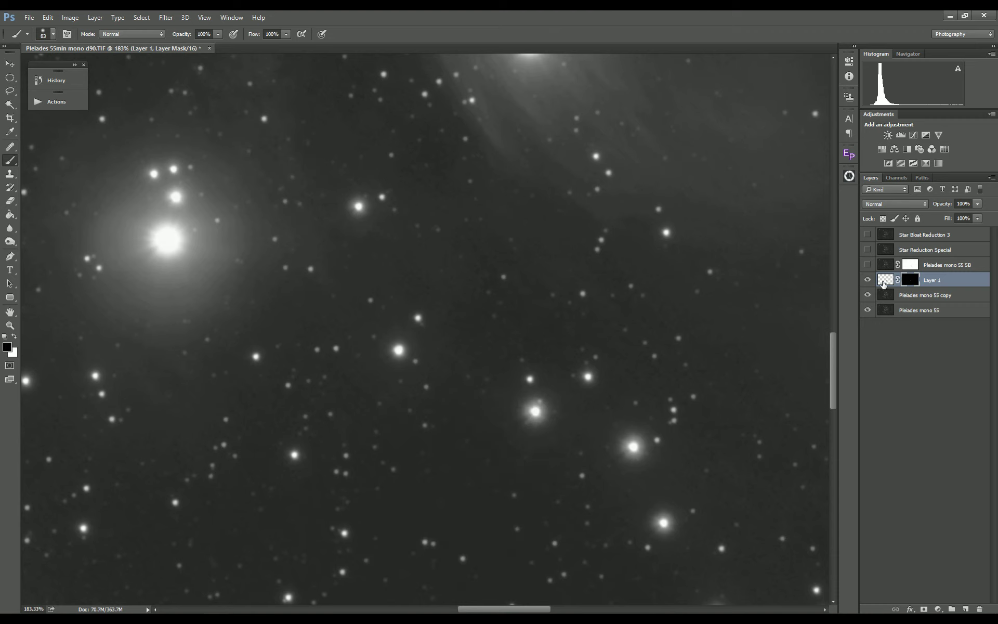
pyautogui.keyDown('shift'); pyautogui.click(911, 282); pyautogui.keyUp('shift')
pyautogui.press('x')
pyautogui.moveTo(189, 39); pyautogui.dragTo(167, 39)
# Fade the bright star's halo on the mask, then reset to 100% opacity and a 21 px size
pyautogui.click(535, 410)
pyautogui.click(504, 385)
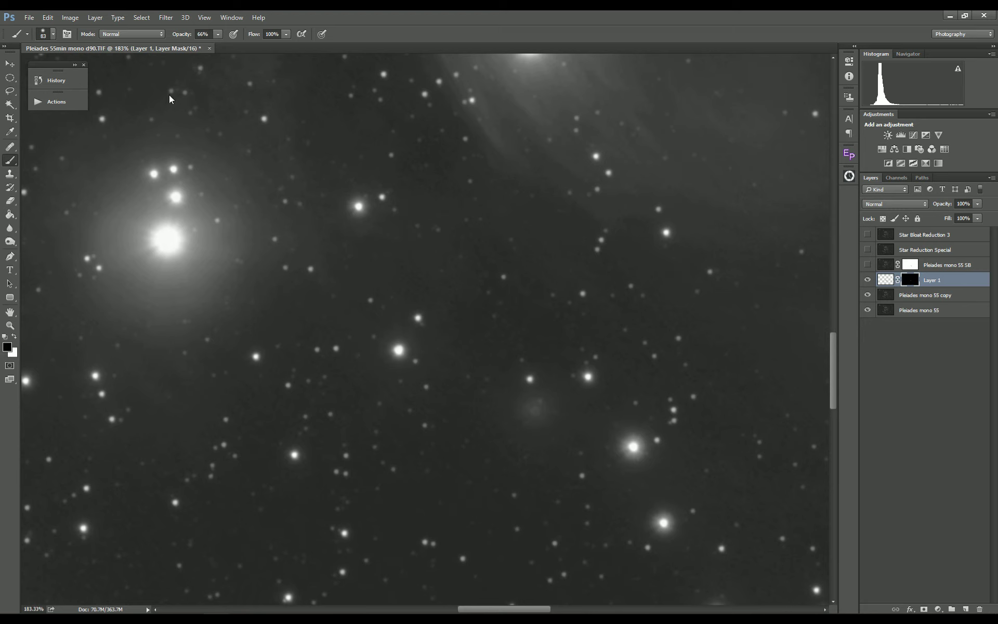
pyautogui.moveTo(181, 33); pyautogui.dragTo(498, 186)
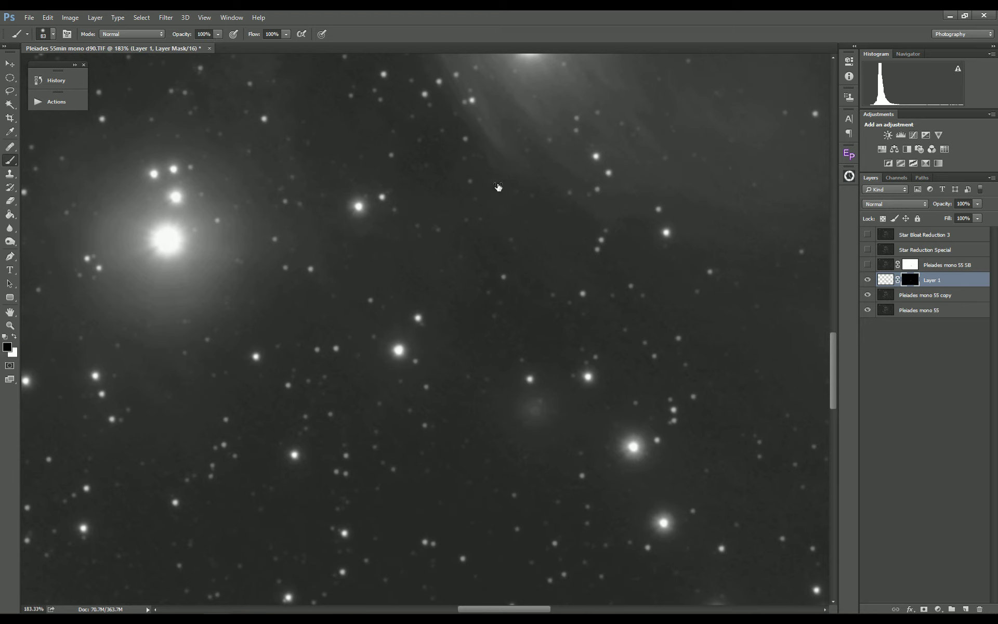
pyautogui.rightClick(675, 361)
pyautogui.moveTo(773, 411); pyautogui.dragTo(755, 403)
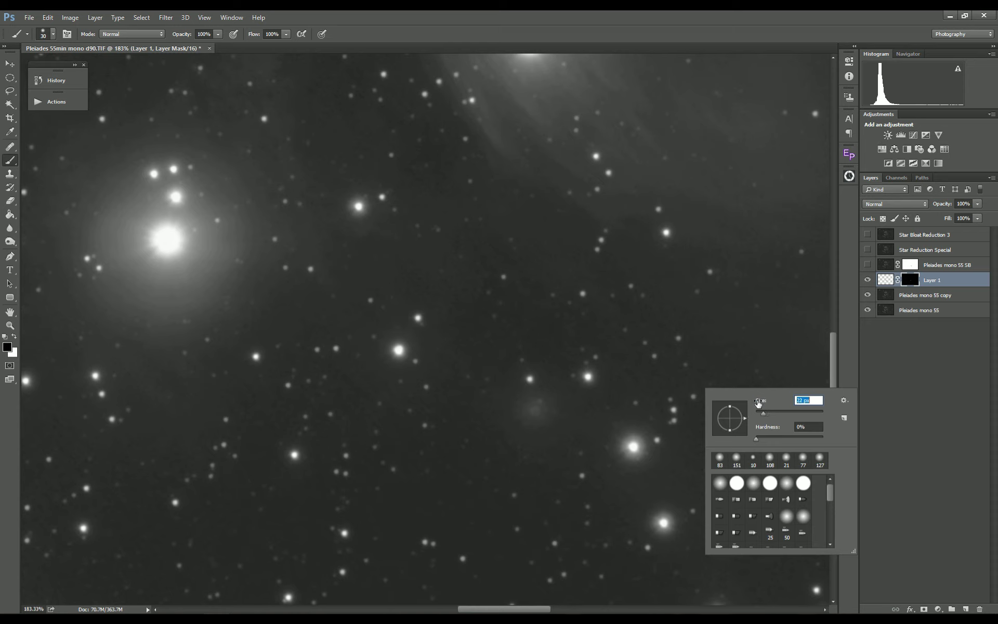
pyautogui.click(535, 410)
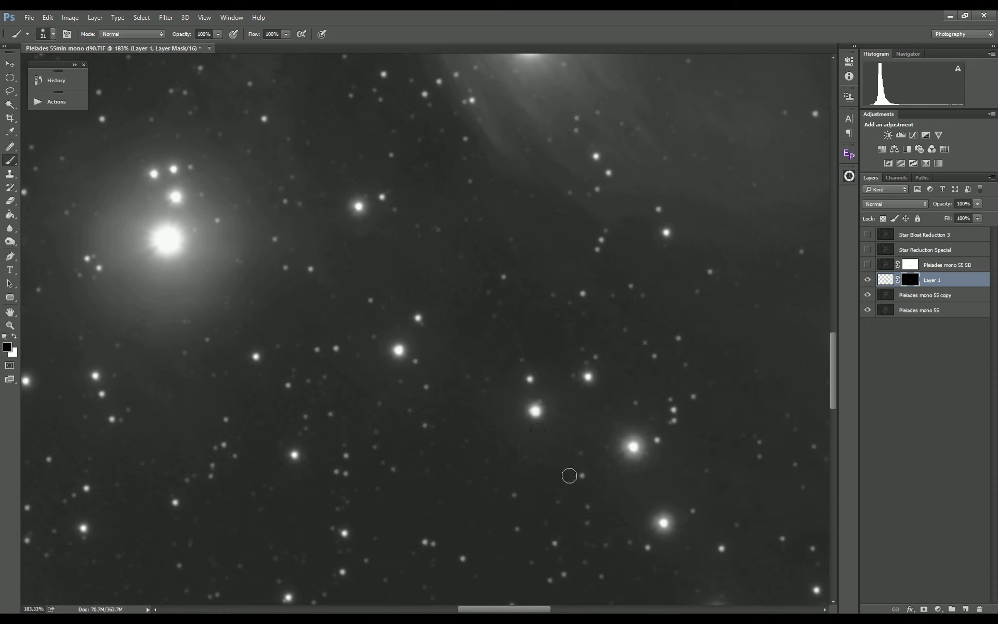
# Lower the brush opacity to 34% and then to 22%
pyautogui.rightClick(586, 466)
pyautogui.click(203, 33)
pyautogui.write('34')
pyautogui.press('Return')
pyautogui.moveTo(151, 36); pyautogui.dragTo(147, 39)
pyautogui.rightClick(526, 407)
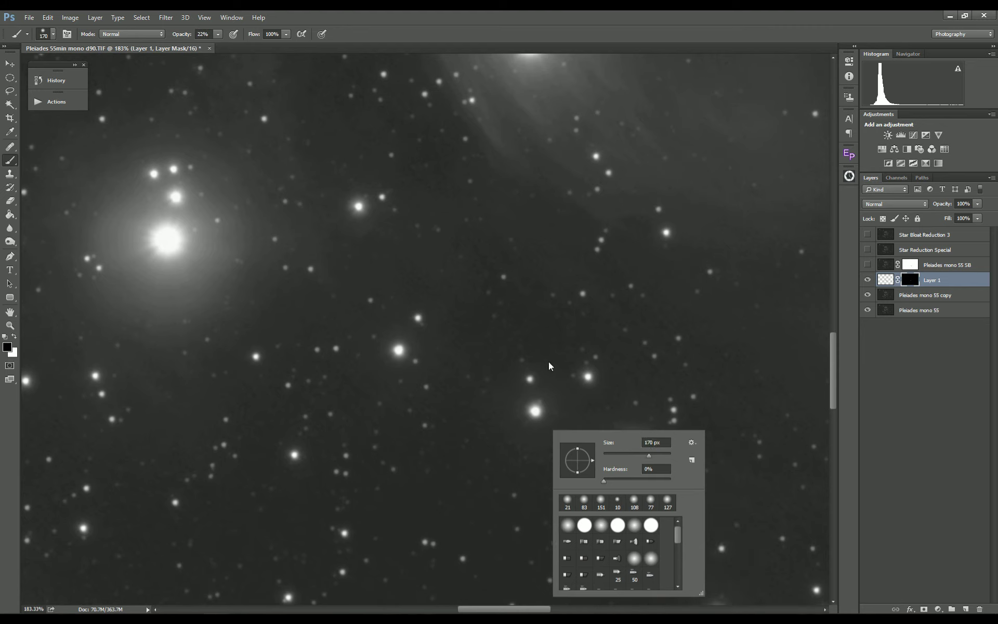
pyautogui.press('Escape')
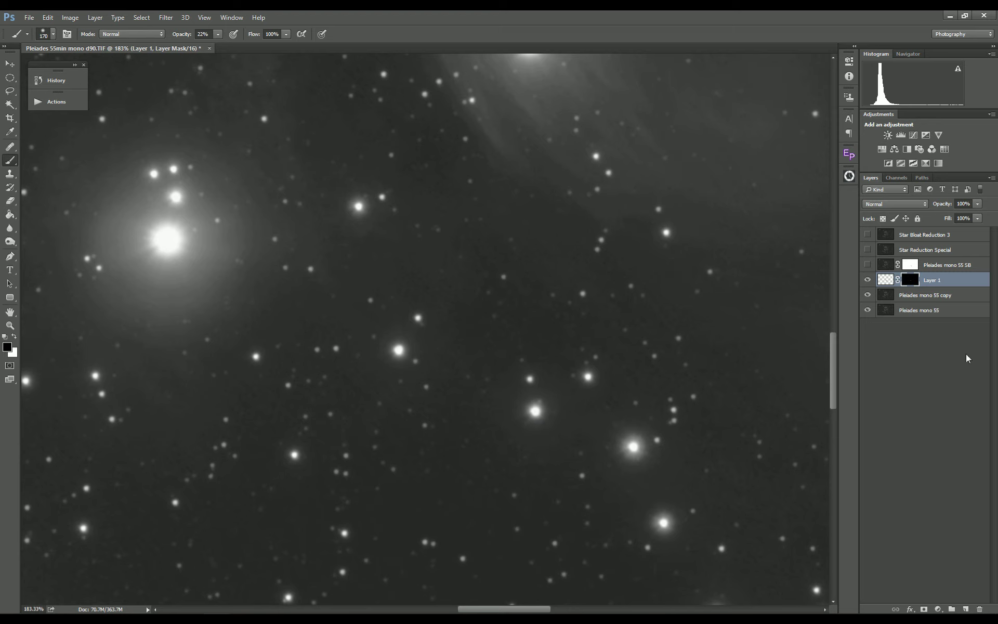
# Toggle Layer 1 to compare, then set a small ~10 px brush at 100% opacity
pyautogui.click(867, 280)
pyautogui.rightClick(572, 404)
pyautogui.click(605, 417)
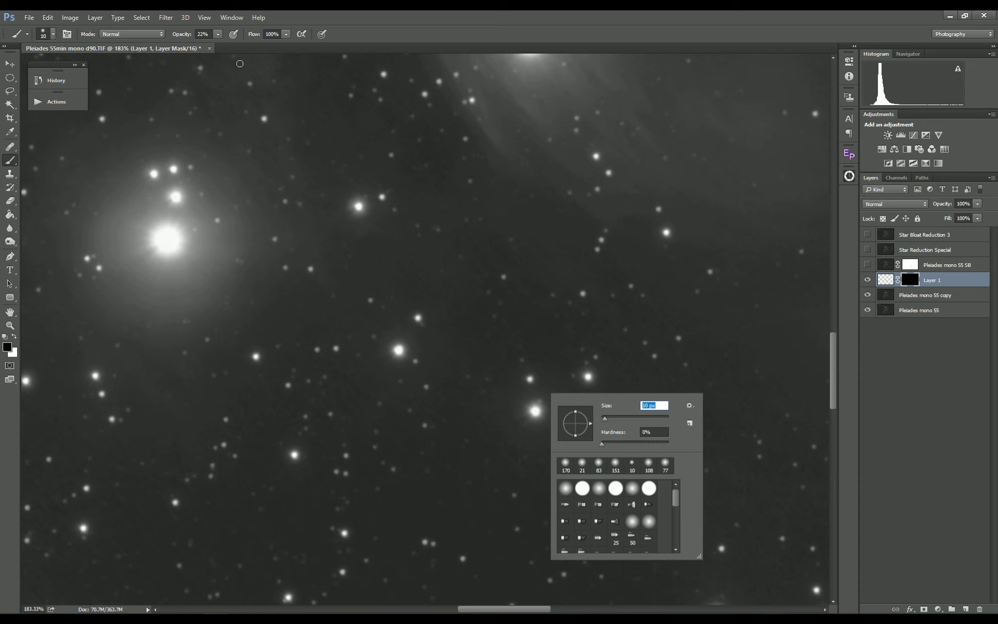
pyautogui.press('0')
pyautogui.press('Return')
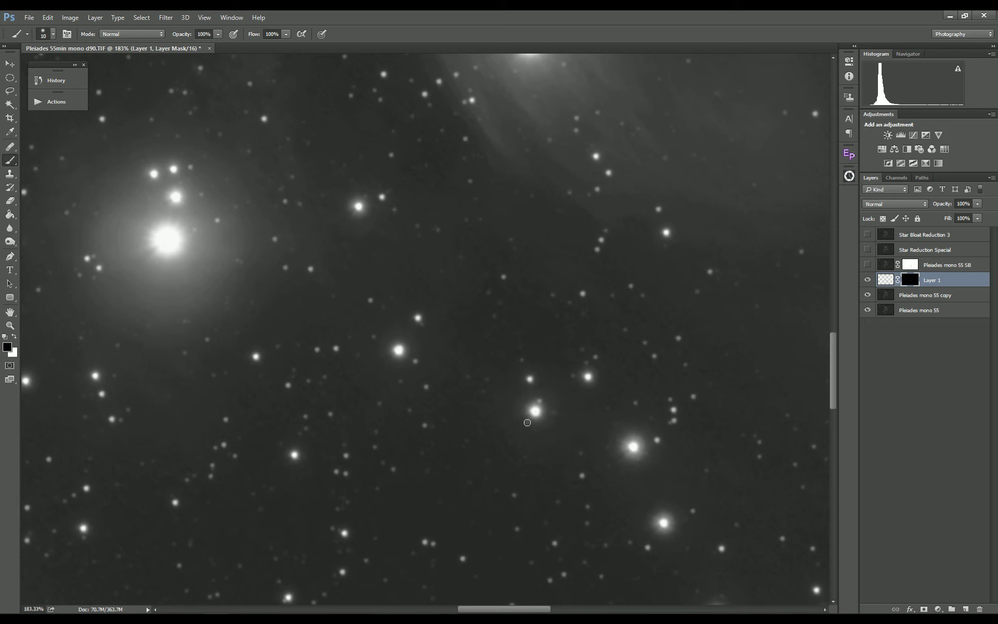
# Pan and zoom out to about 103%, toggling Layer 1's visibility repeatedly to compare
pyautogui.moveTo(630, 447); pyautogui.dragTo(599, 415)
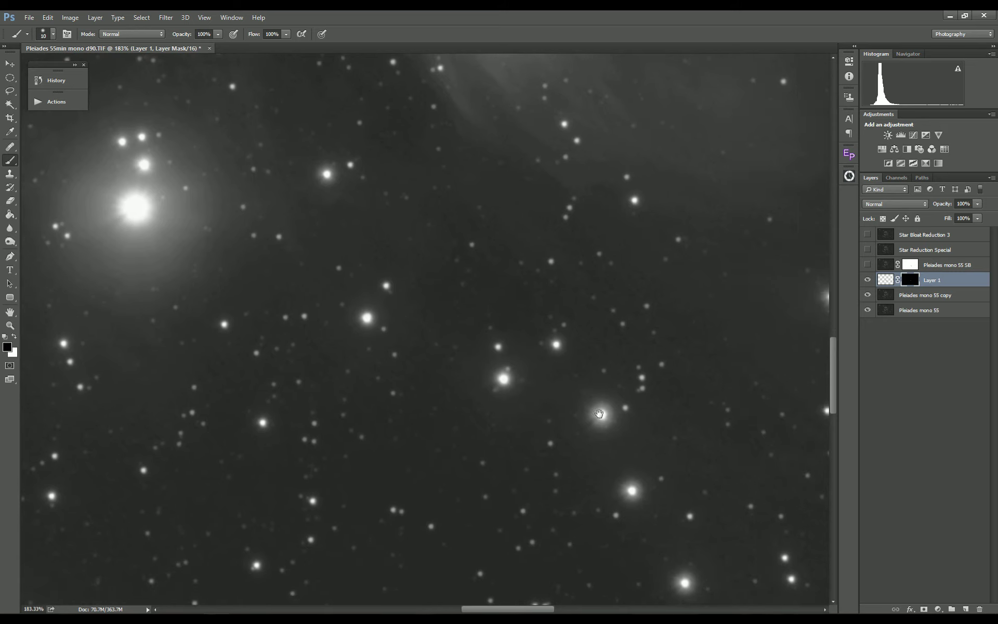
pyautogui.click(866, 281)
pyautogui.click(866, 281)
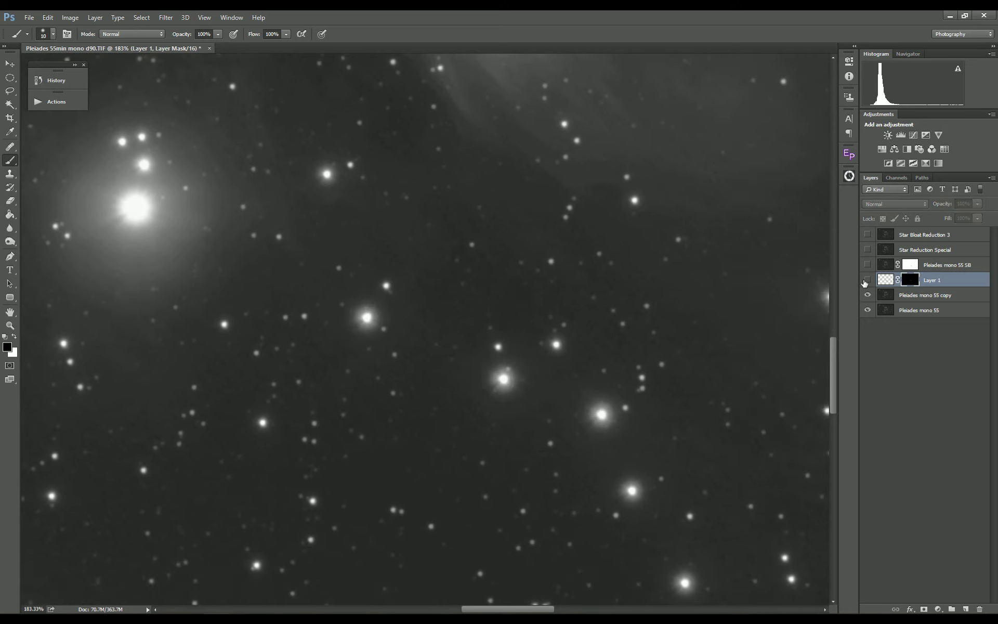
pyautogui.click(866, 280)
pyautogui.scroll(-3, 625, 391)
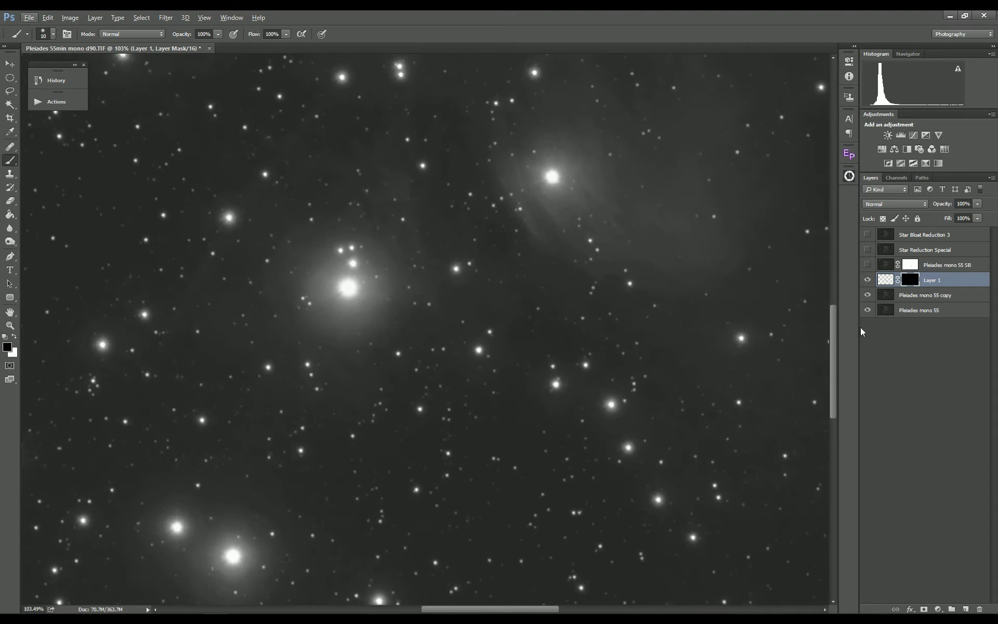
pyautogui.click(866, 281)
pyautogui.click(866, 281)
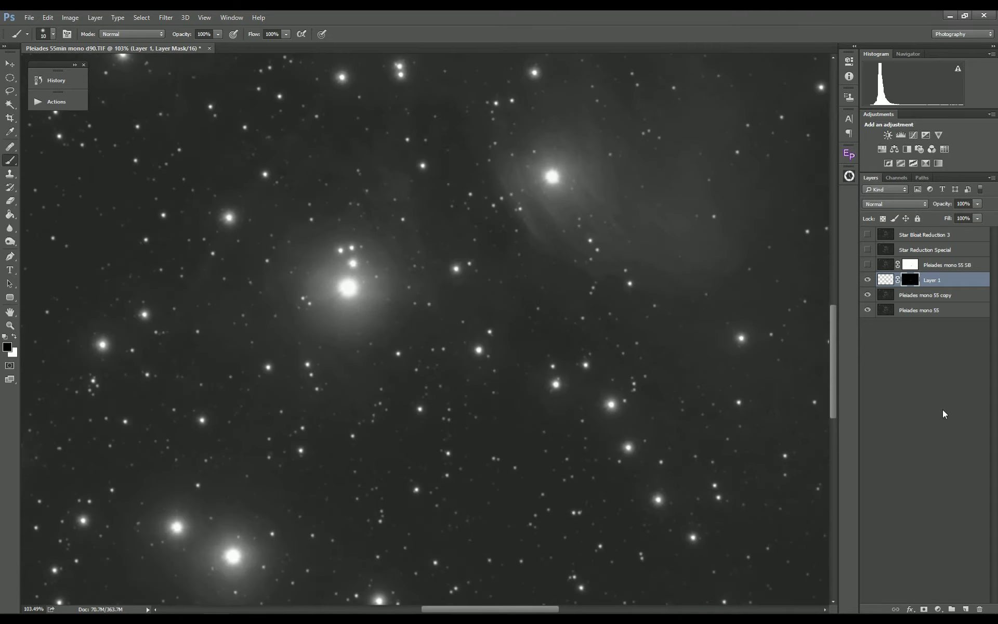